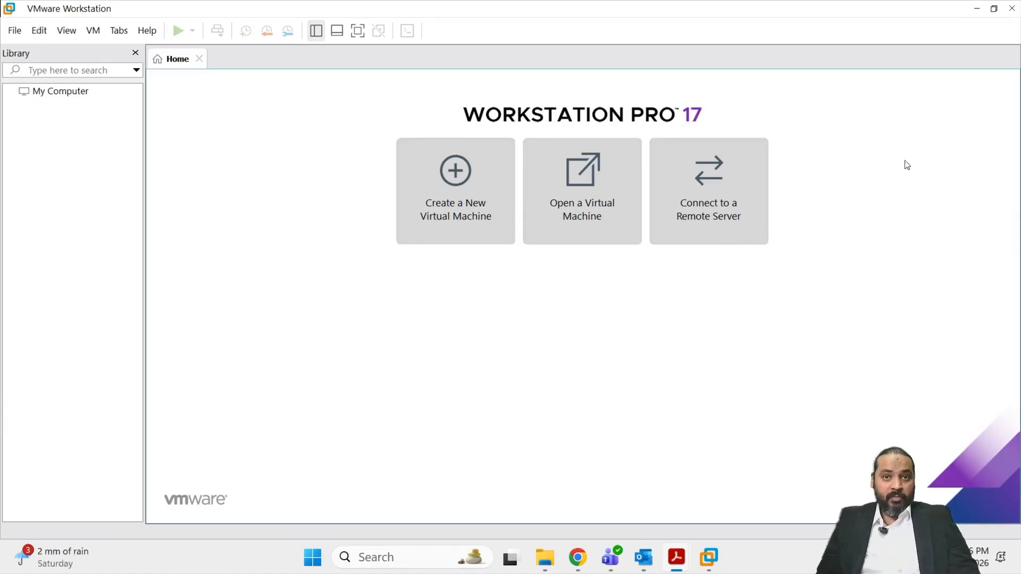
# Step: Start a new virtual machine with the Typical configuration, choosing to install the operating system later on a blank hard disk
pyautogui.click(13, 31)
pyautogui.moveTo(39, 31)
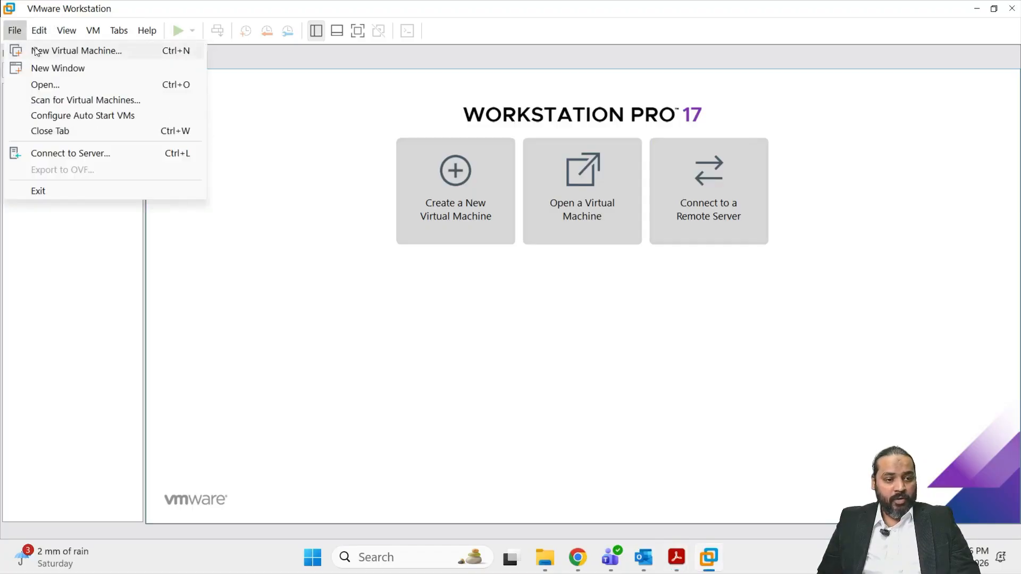
pyautogui.click(34, 48)
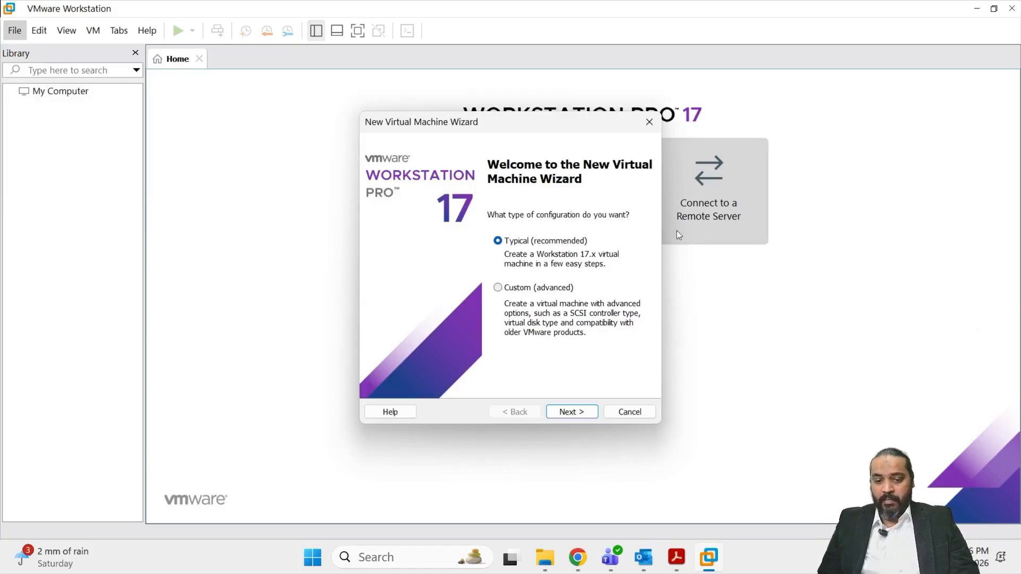
pyautogui.click(569, 416)
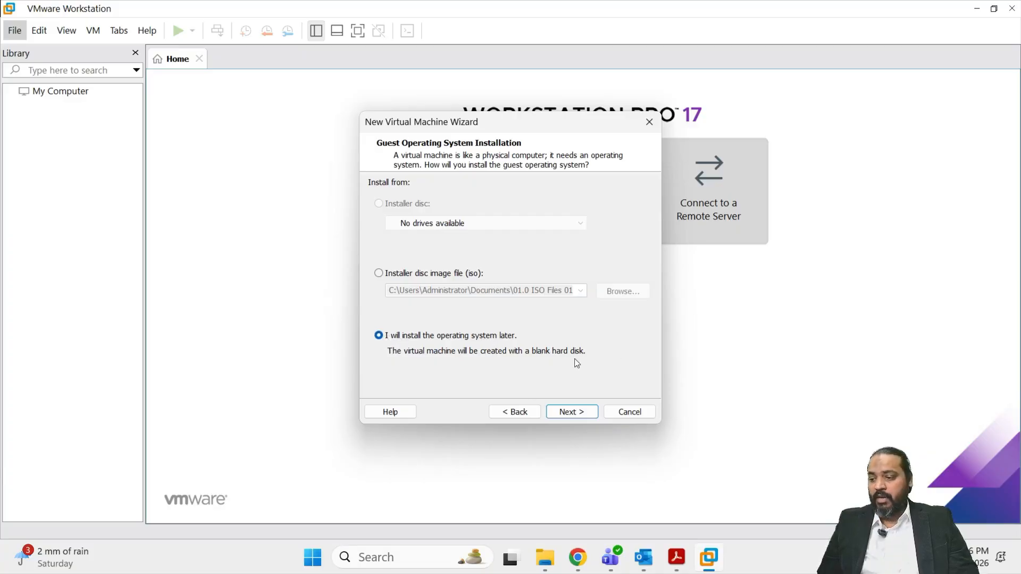
pyautogui.click(561, 417)
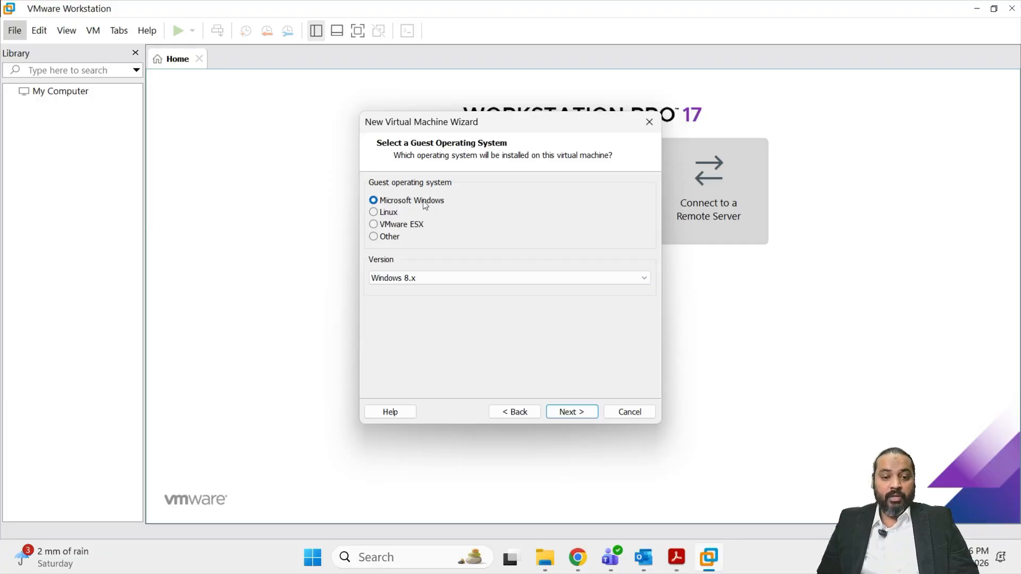
# Step: Set the Microsoft Windows guest operating system version to Windows 11 x64 and continue
pyautogui.click(445, 281)
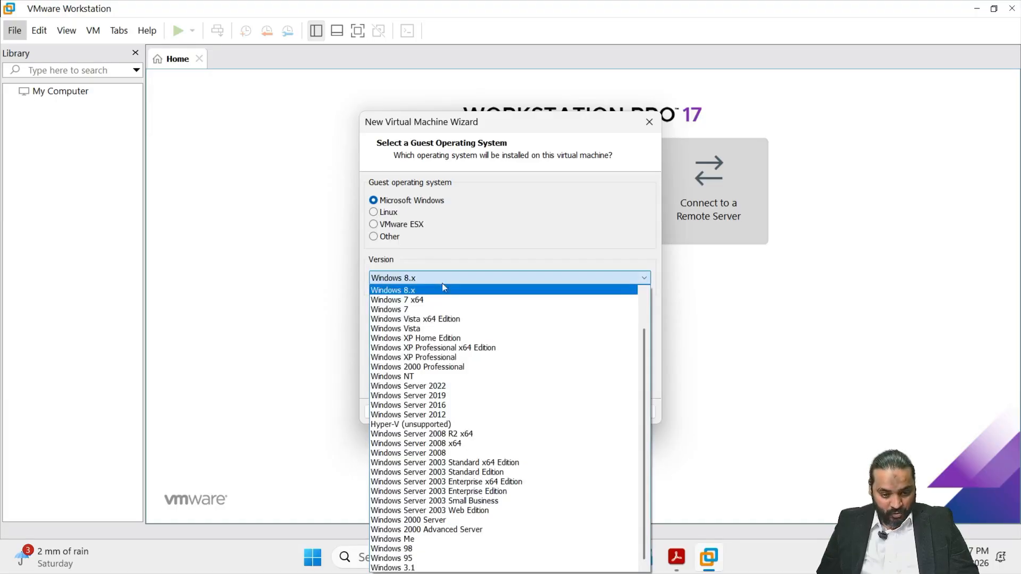
pyautogui.scroll(2, 471, 329)
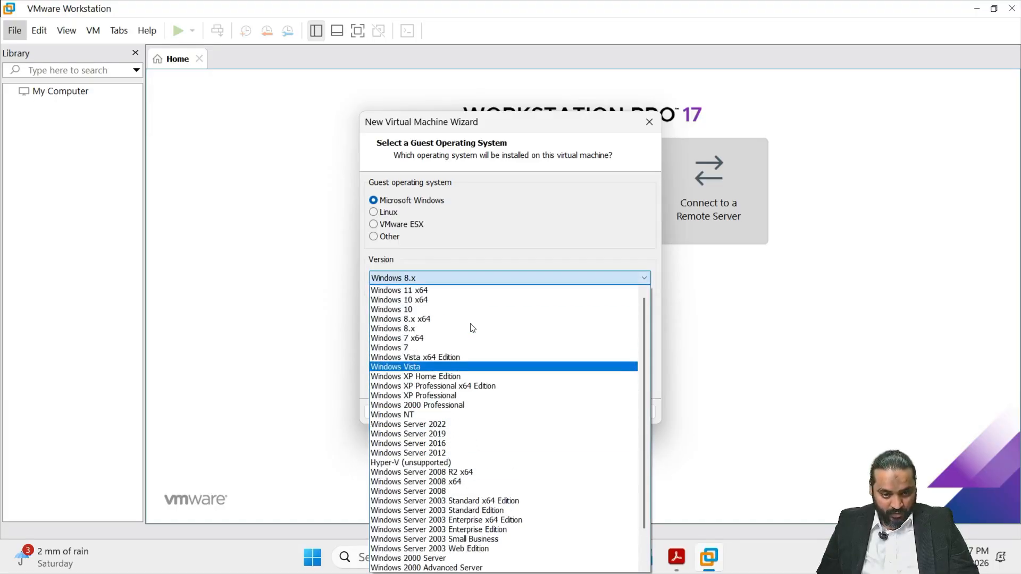
pyautogui.click(419, 291)
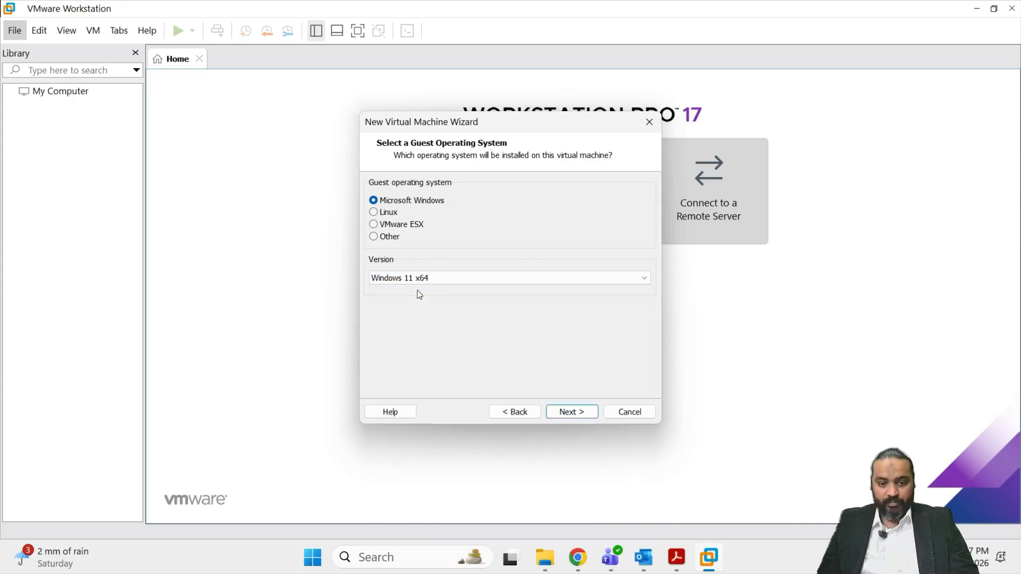
pyautogui.click(569, 412)
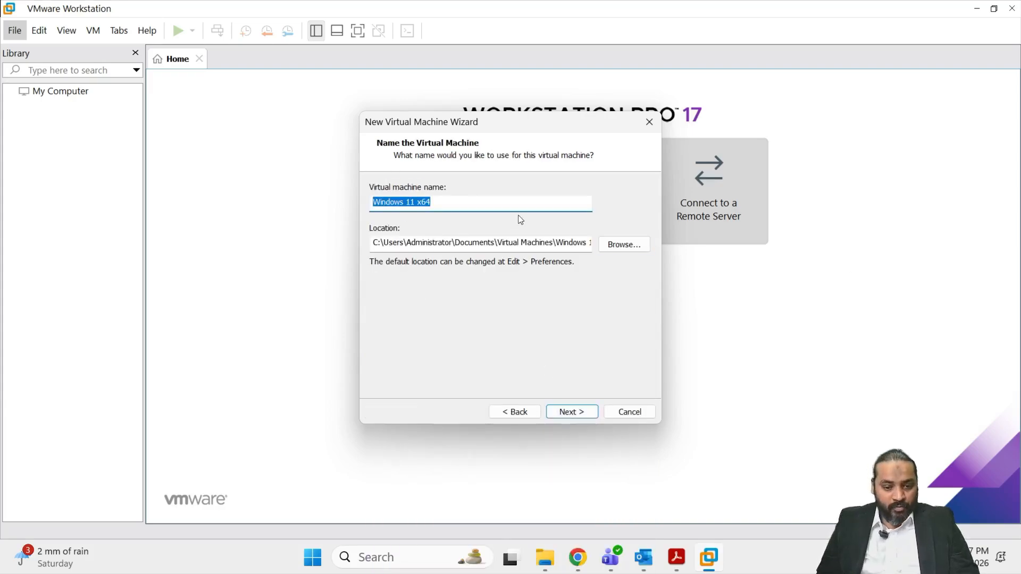
# Step: Name the virtual machine NITAMGMT01 and set its location to C:\Users\Administrator\Documents\01.0 JIRA Labs 01
pyautogui.write('NI')
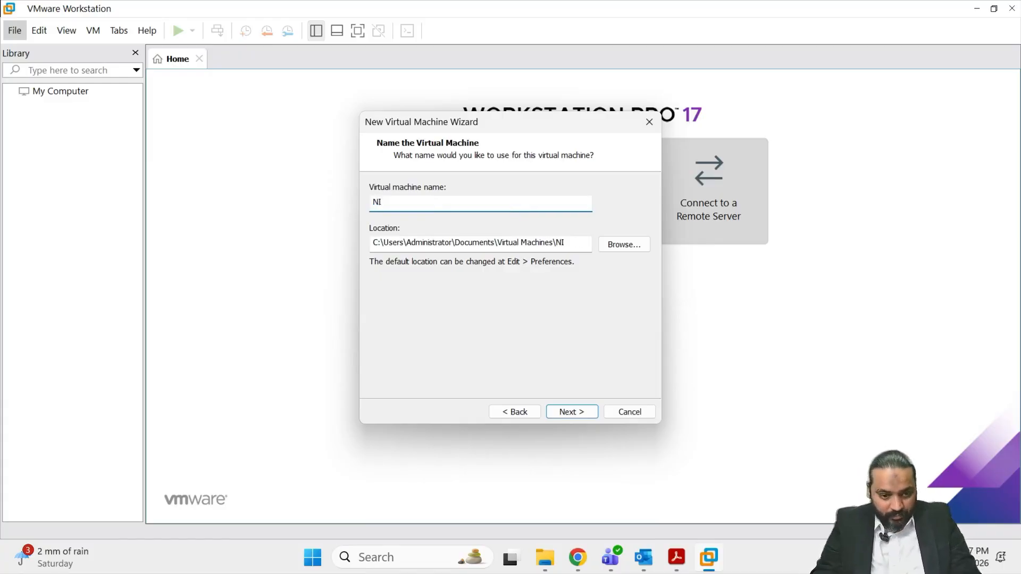
pyautogui.write('TAMGMT')
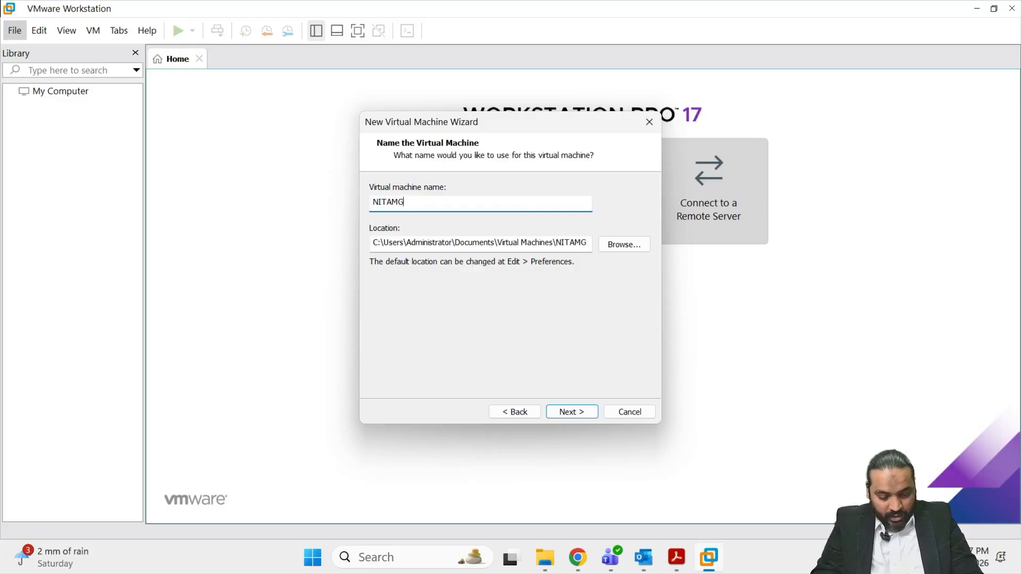
pyautogui.write('01')
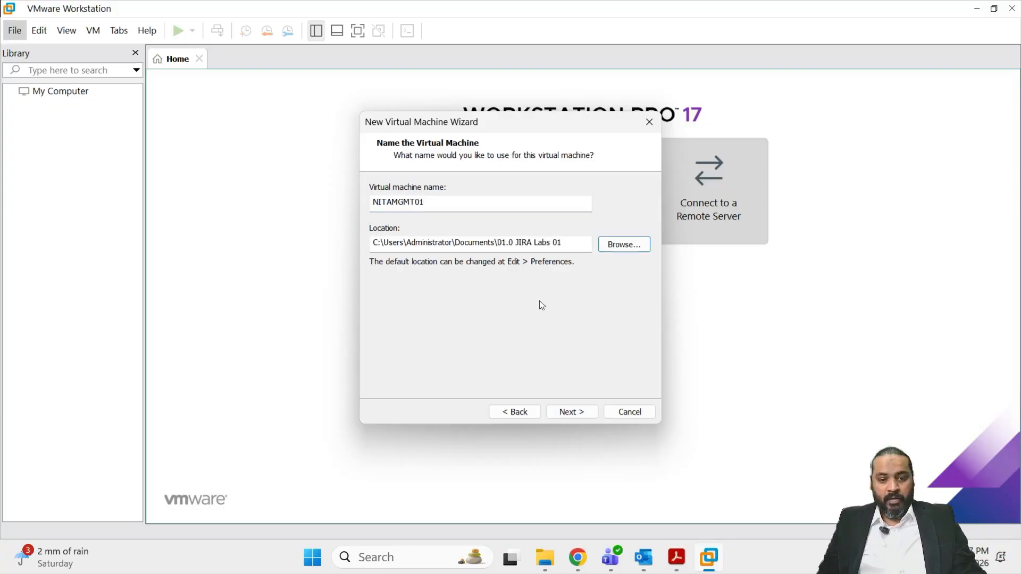
pyautogui.moveTo(570, 242); pyautogui.dragTo(304, 242)
pyautogui.click(577, 242)
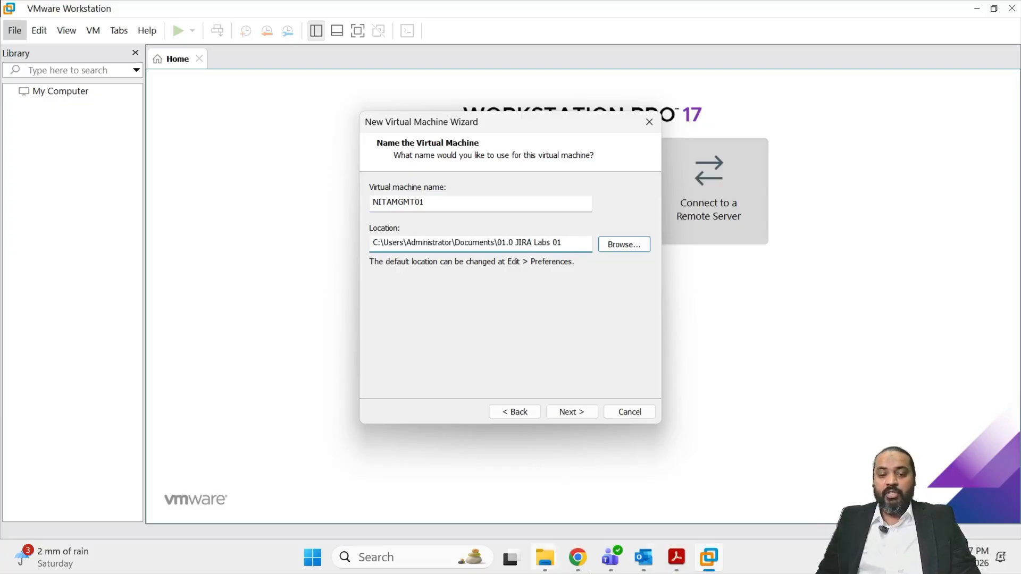
pyautogui.moveTo(545, 557)
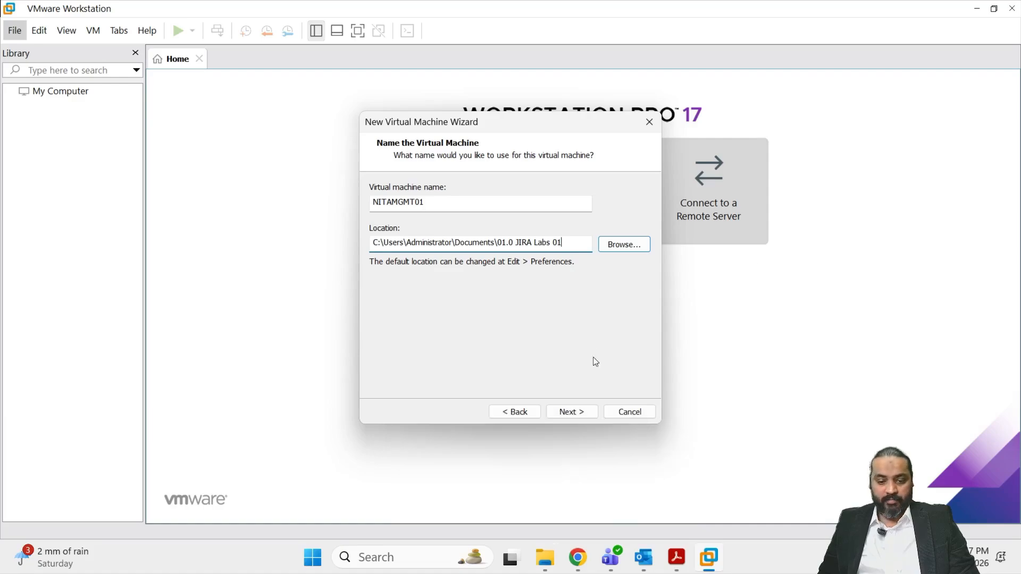
pyautogui.click(567, 413)
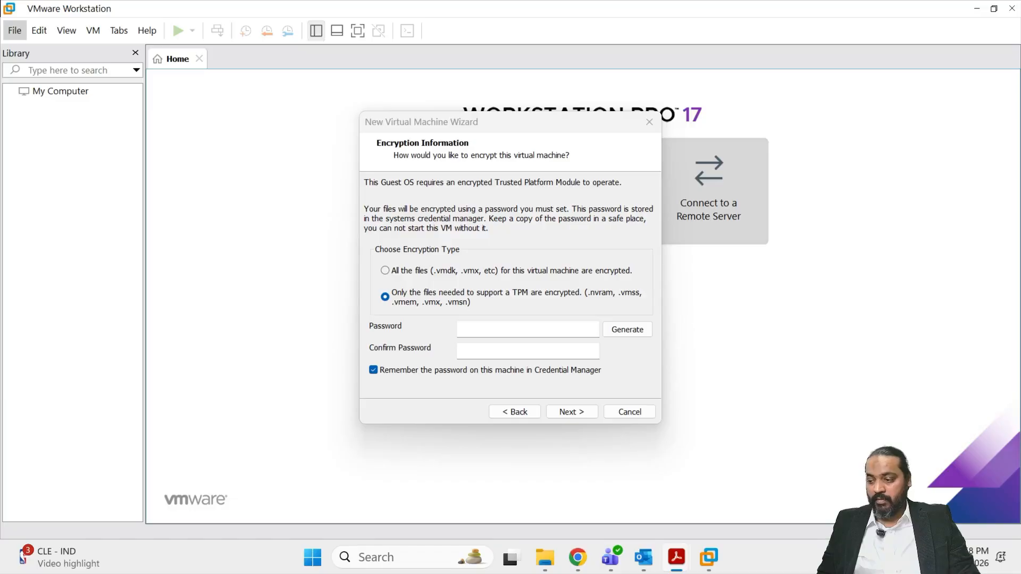
# Step: Enter and confirm the encryption password, keeping encryption limited to the files needed to support a TPM
pyautogui.click(486, 332)
pyautogui.hotkey('ctrl', 'v')
pyautogui.click(493, 348)
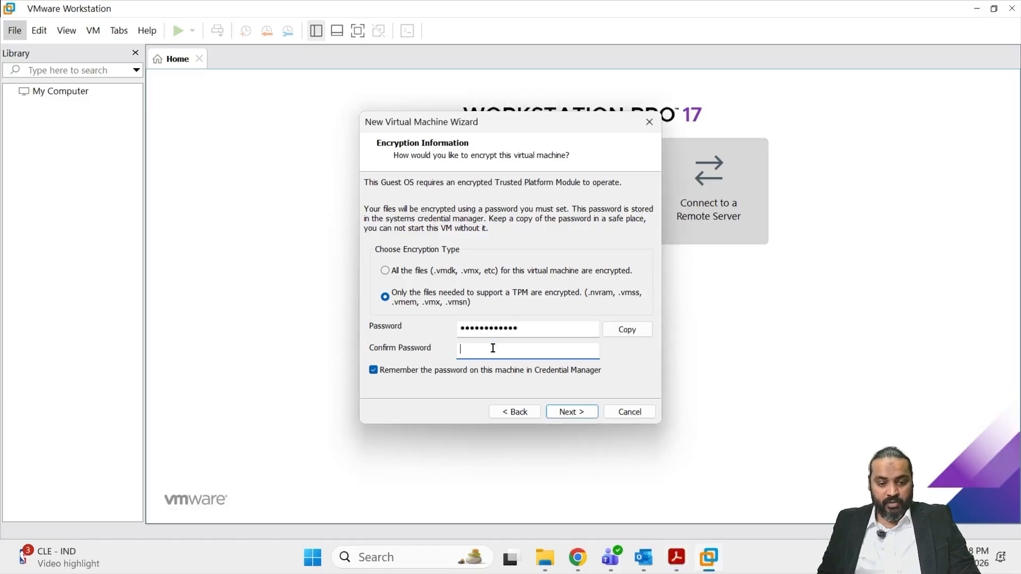
pyautogui.hotkey('ctrl', 'v')
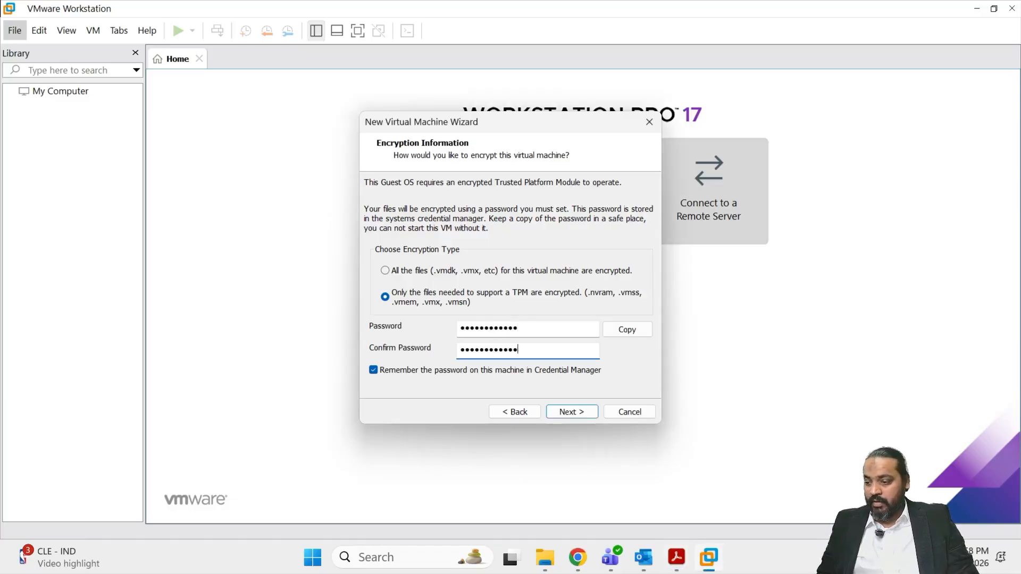
pyautogui.click(578, 413)
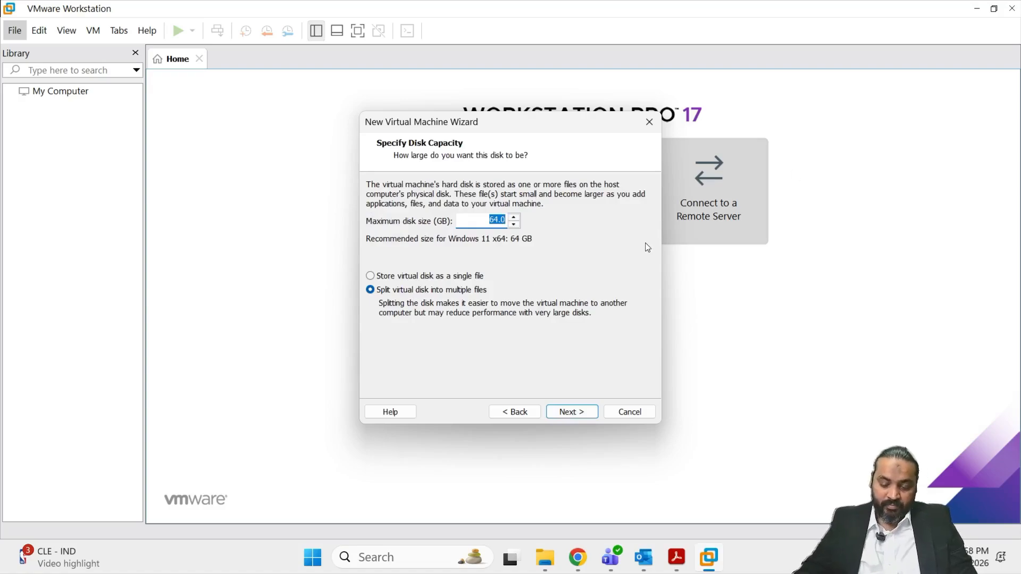
# Step: Set the maximum disk size to 320 GB, stored as a single file, and finish creating the virtual machine
pyautogui.write('320')
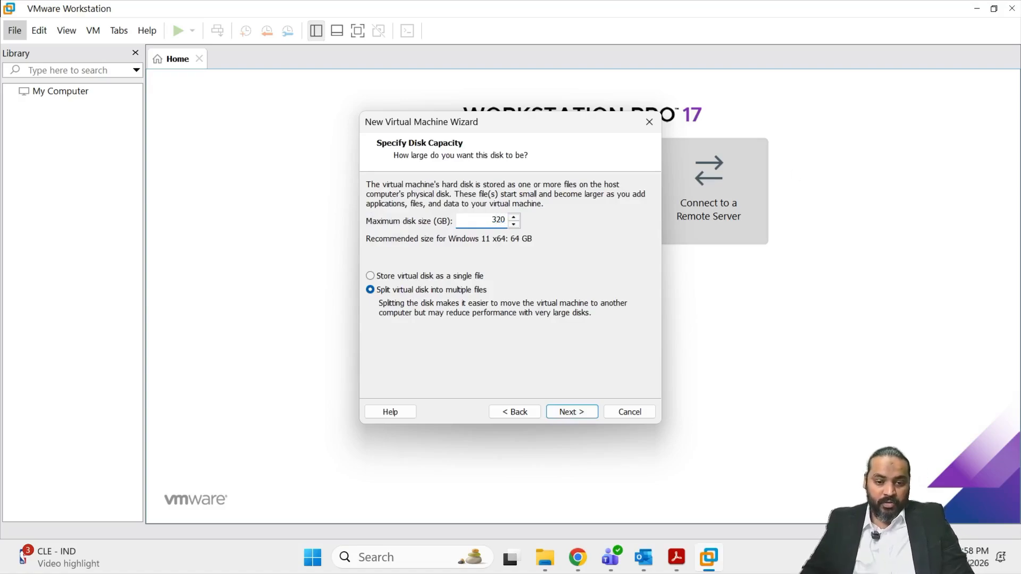
pyautogui.click(428, 277)
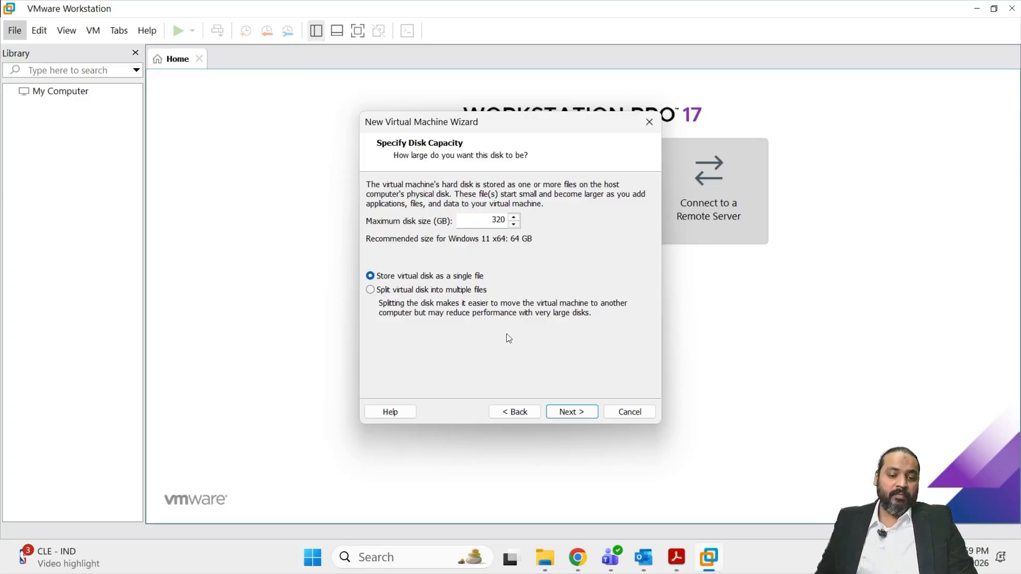
pyautogui.click(564, 416)
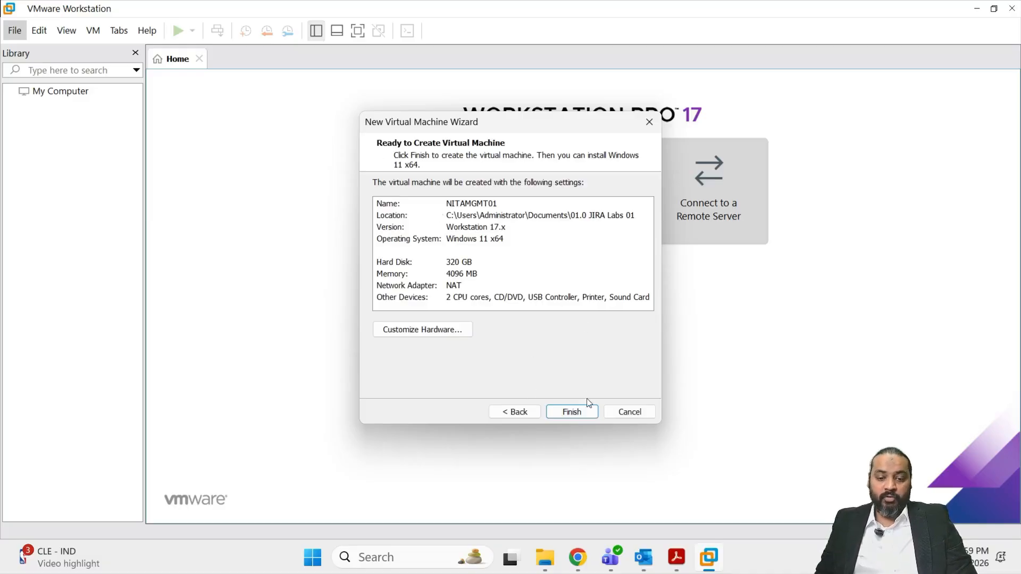
pyautogui.click(585, 413)
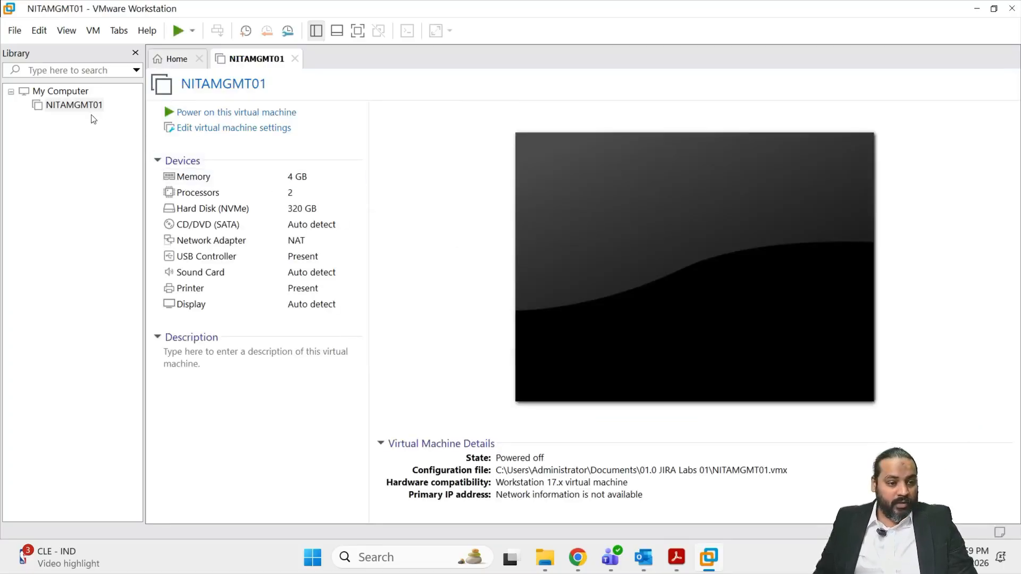
# Step: Attach the ISO image Microsoft Windows 11 Enterprise x64.iso to NITAMGMT01's CD/DVD (SATA) drive and save the settings
pyautogui.rightClick(83, 109)
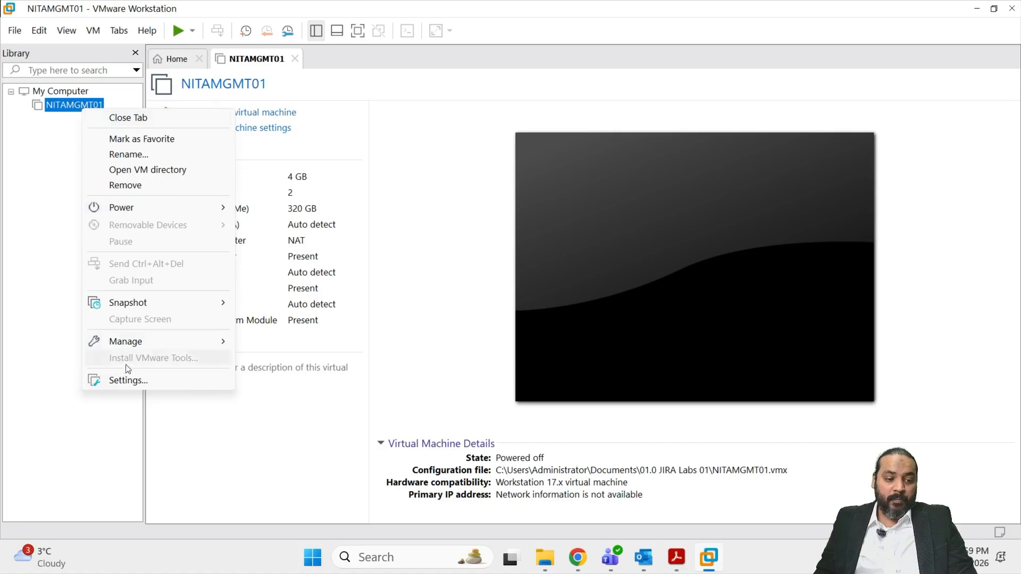
pyautogui.click(134, 381)
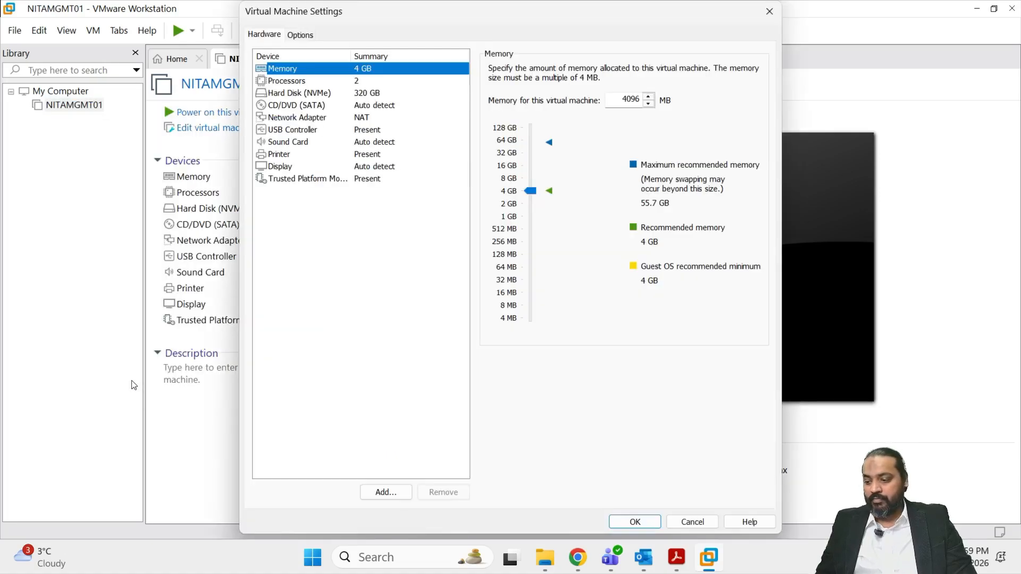
pyautogui.click(306, 107)
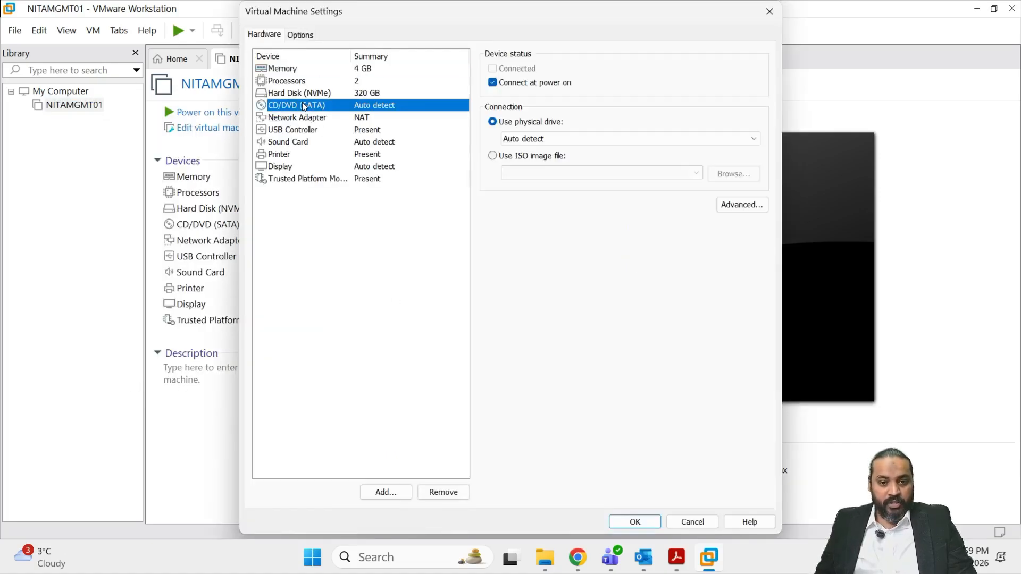
pyautogui.click(492, 156)
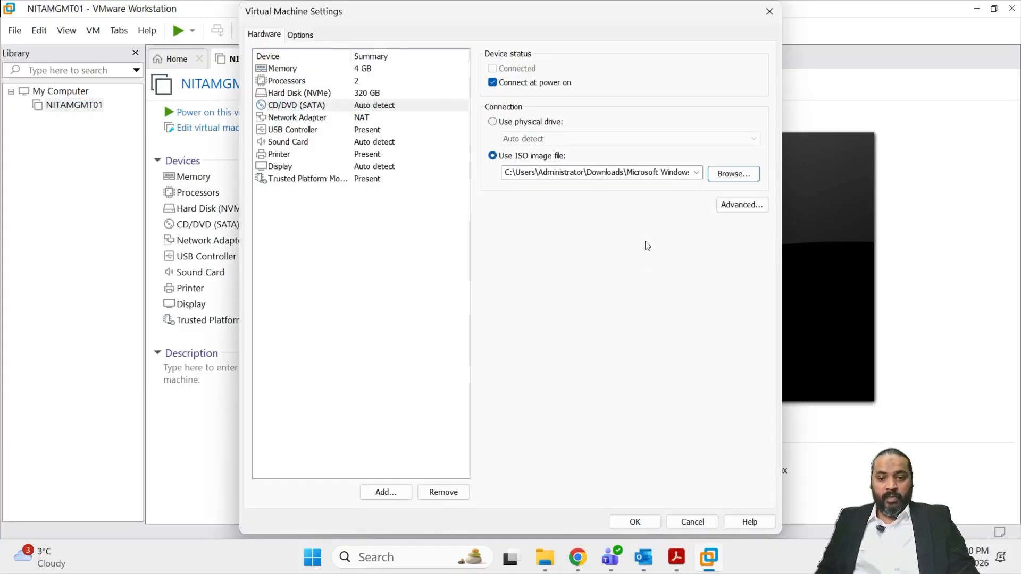
pyautogui.moveTo(526, 172); pyautogui.dragTo(710, 180)
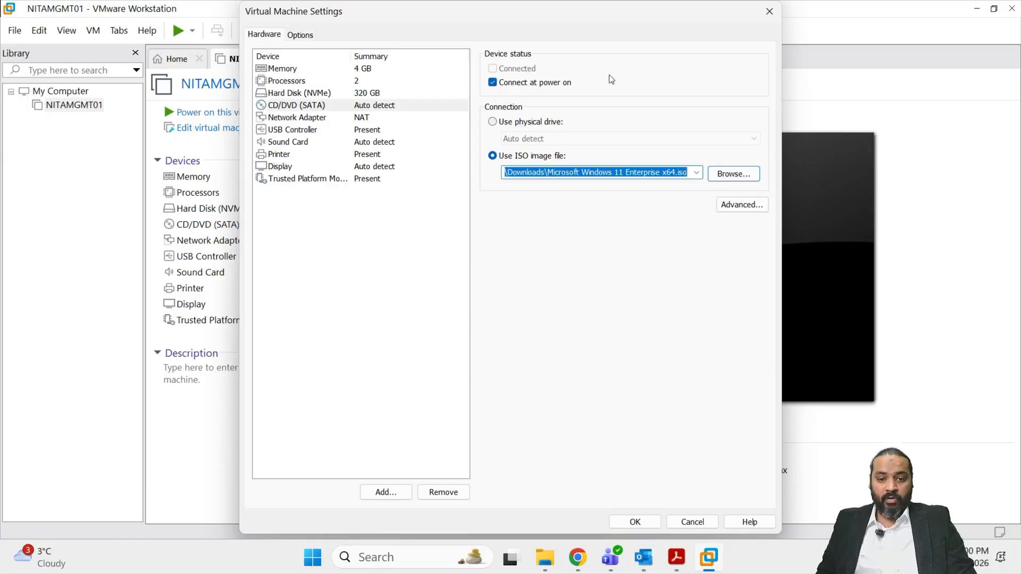
pyautogui.click(634, 523)
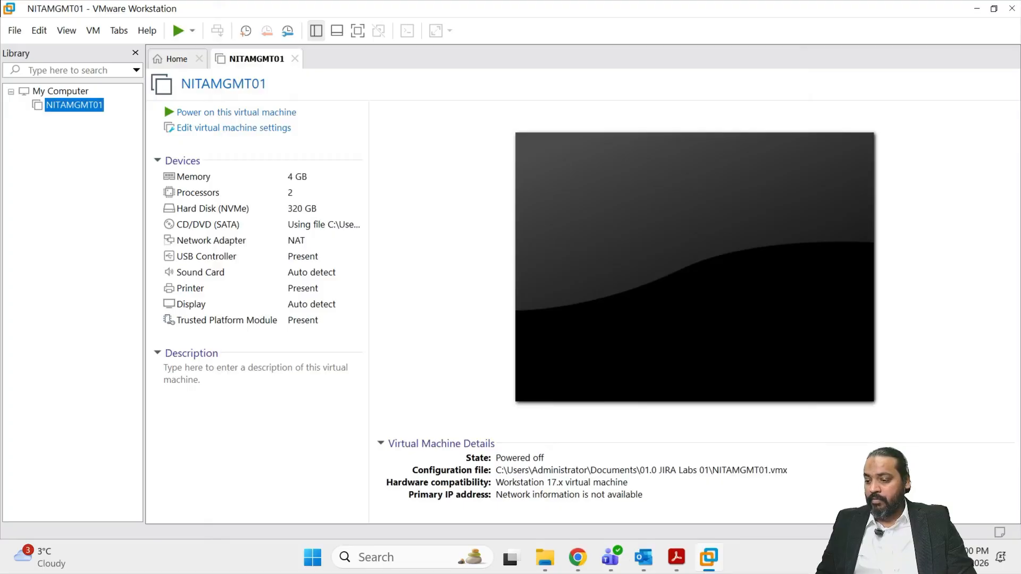
# Step: Power on the NITAMGMT01 virtual machine and boot it from the Windows 11 installation image
pyautogui.hotkey('alt', 'Tab')
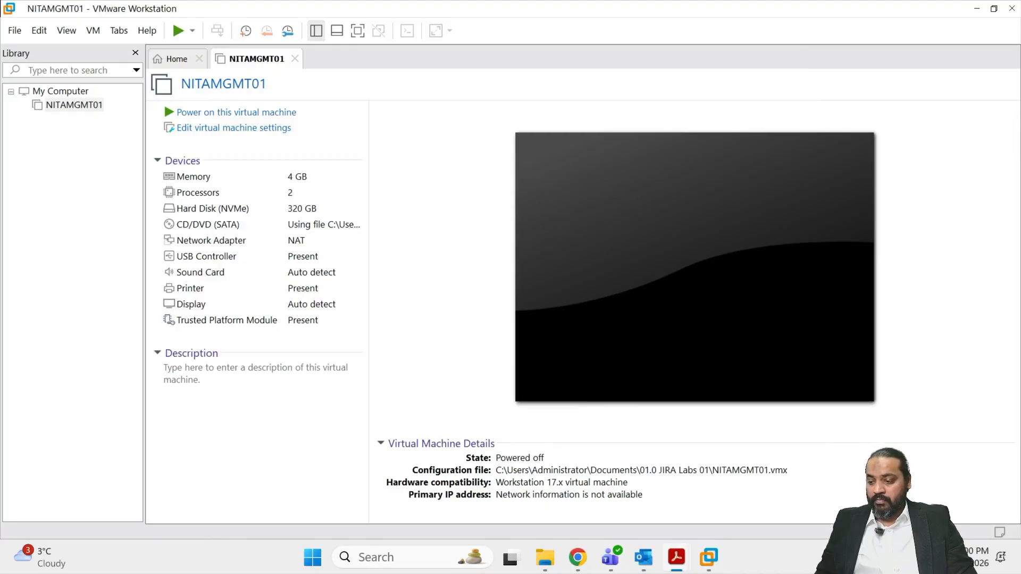
pyautogui.click(239, 113)
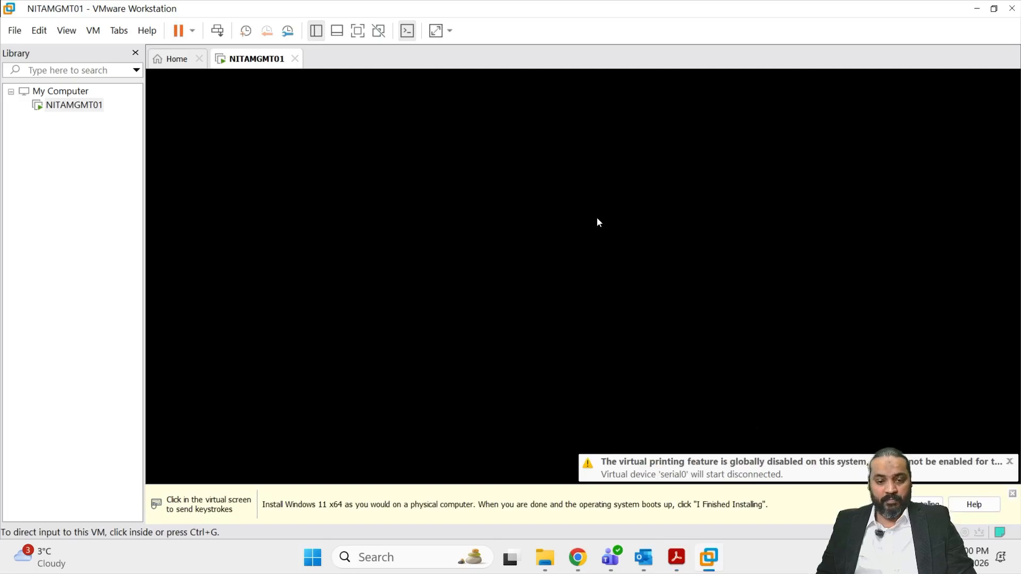
pyautogui.click(598, 224)
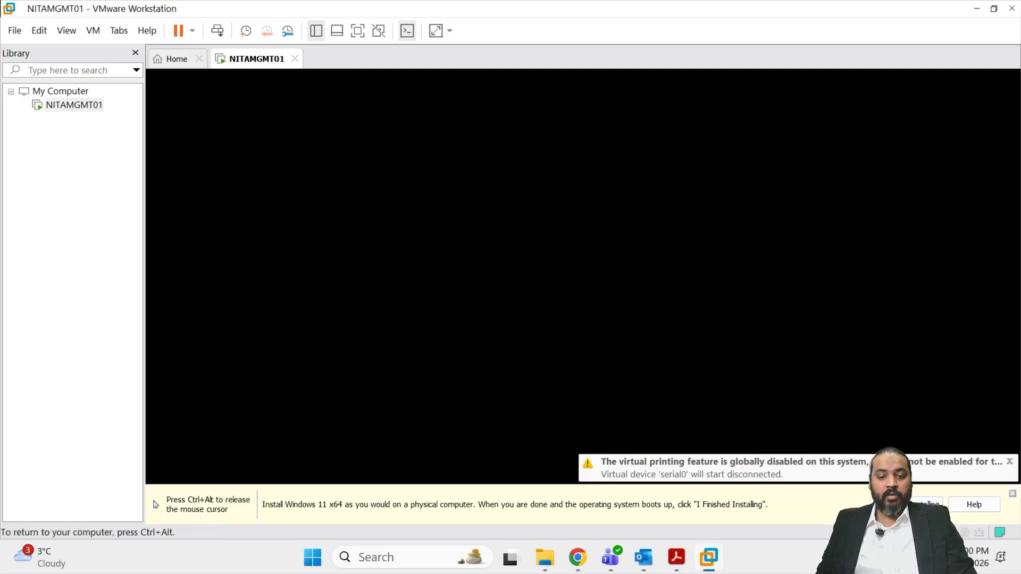
pyautogui.press('Return')
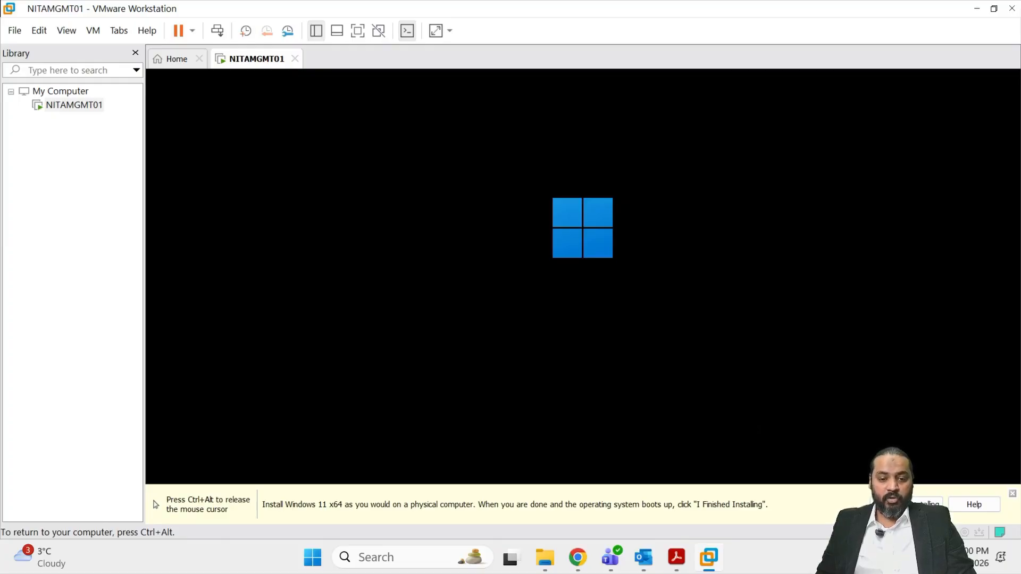
# Step: Release the input from the booting virtual machine and display it in full screen
pyautogui.hotkey('ctrl', 'alt')
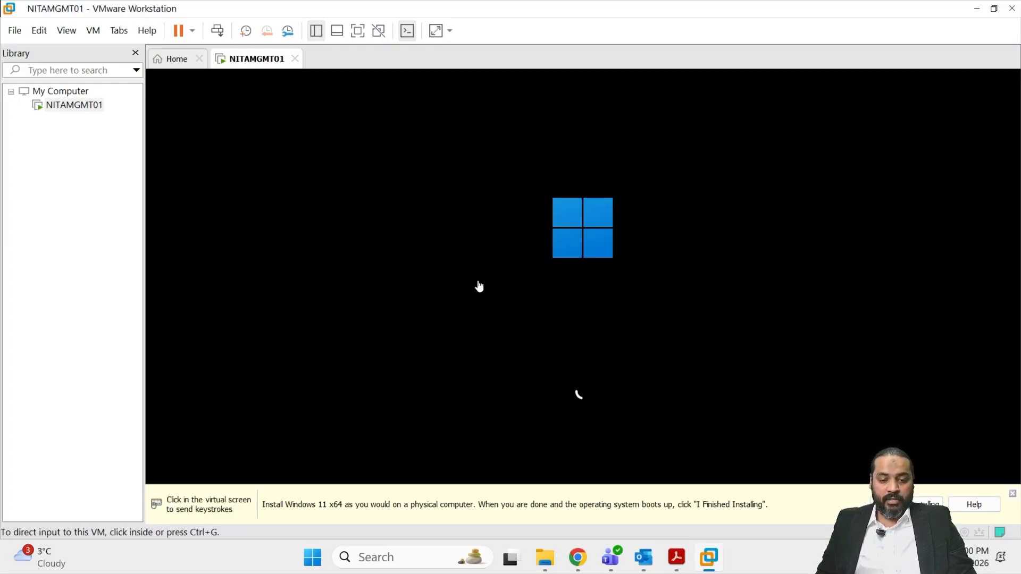
pyautogui.click(479, 287)
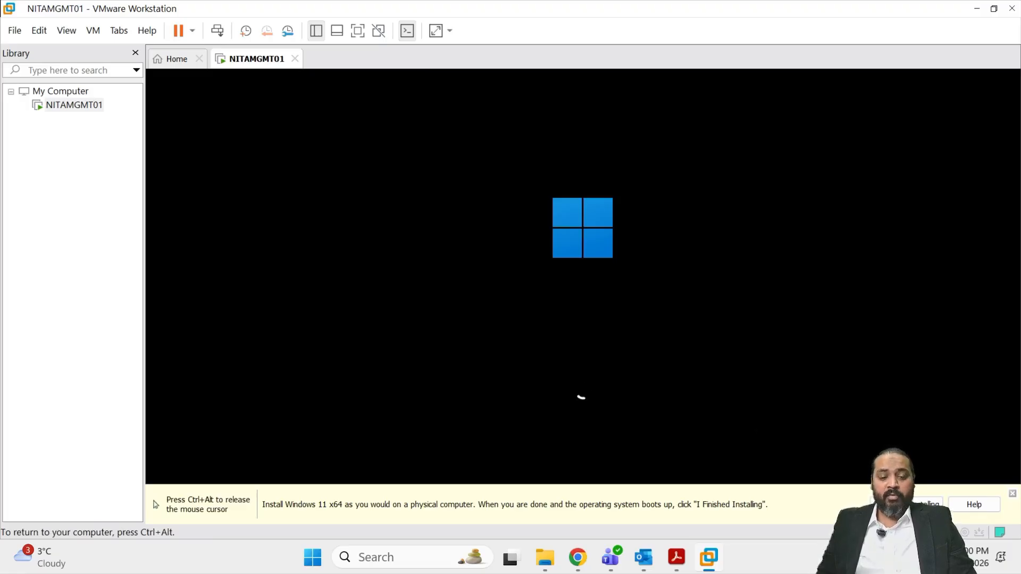
pyautogui.hotkey('ctrl', 'alt')
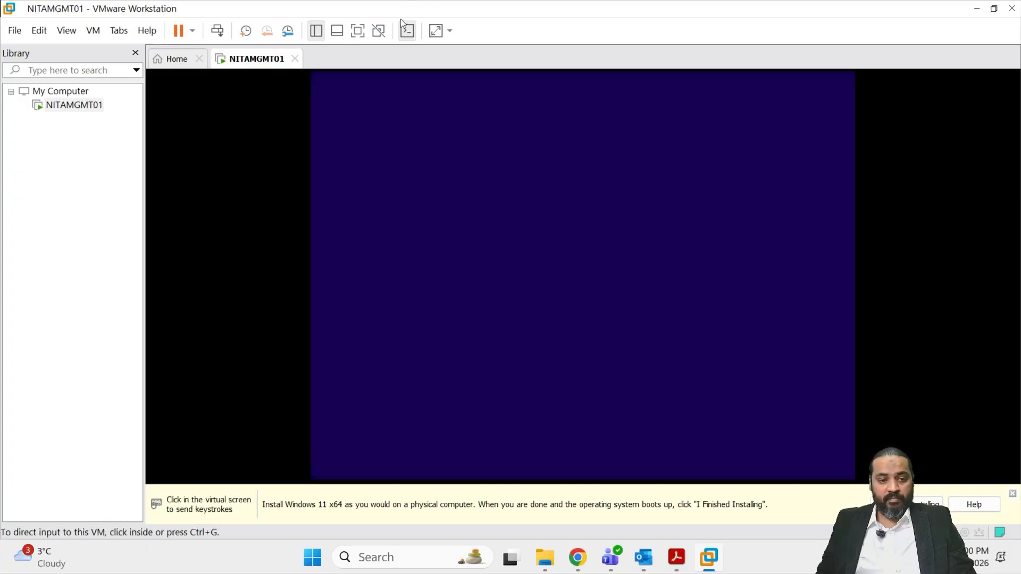
pyautogui.click(358, 31)
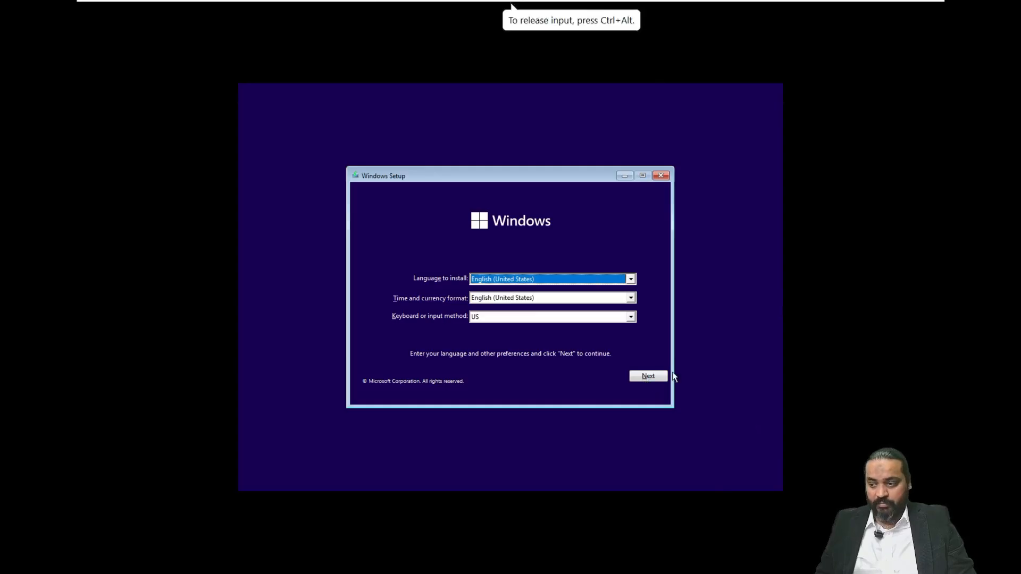
# Step: Start the Windows installation with the English (United States) language and US keyboard, continuing without a product key
pyautogui.click(641, 377)
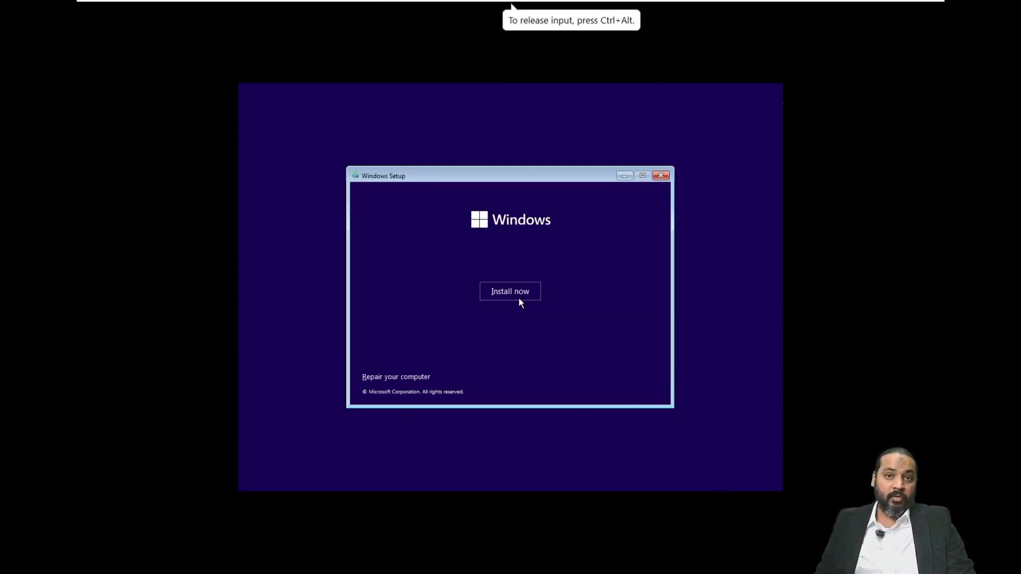
pyautogui.click(510, 287)
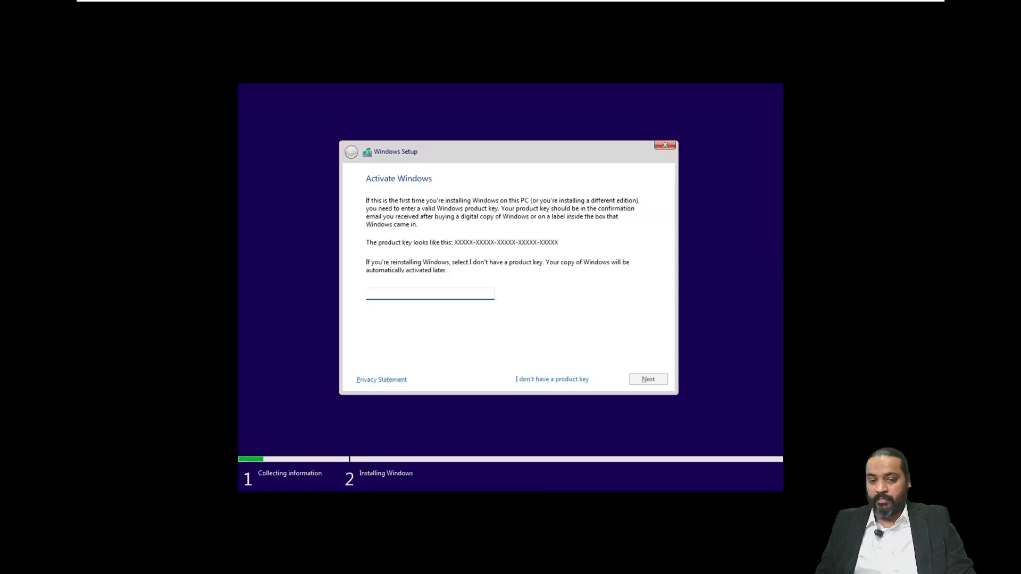
pyautogui.click(543, 383)
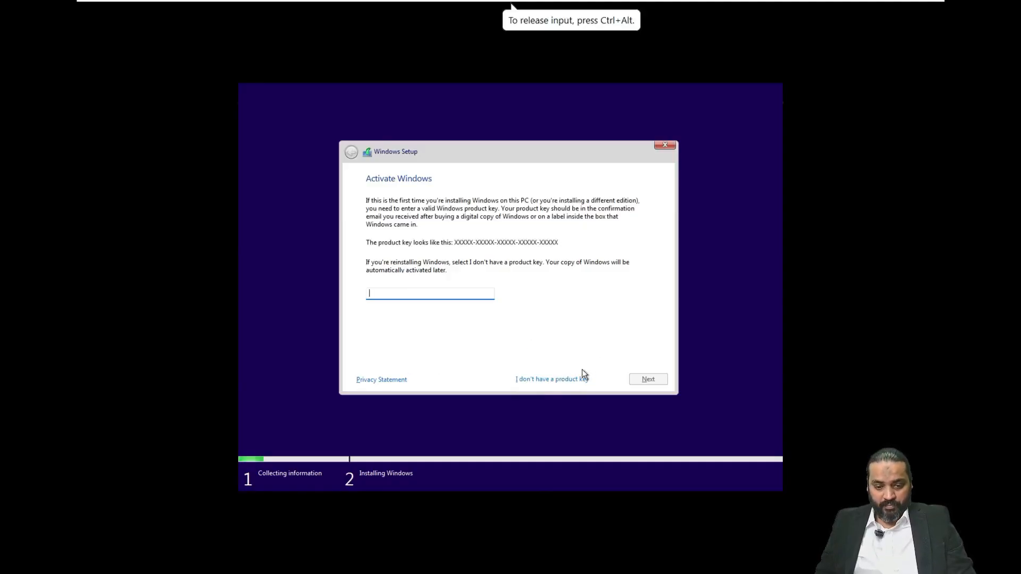
pyautogui.click(565, 379)
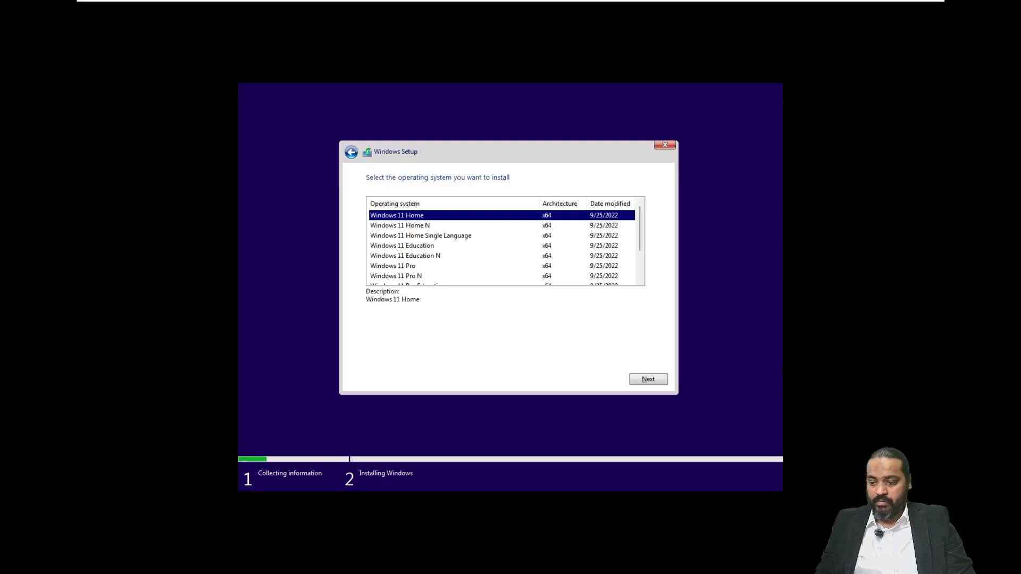
# Step: Confirm the Windows 11 edition to install and accept the Microsoft Software License Terms after going through them
pyautogui.click(405, 249)
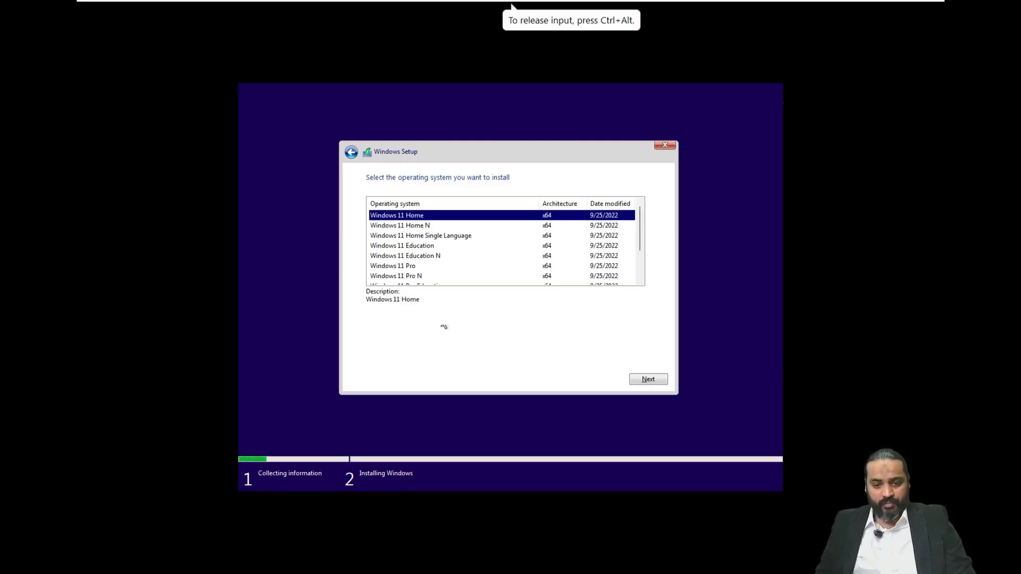
pyautogui.click(654, 379)
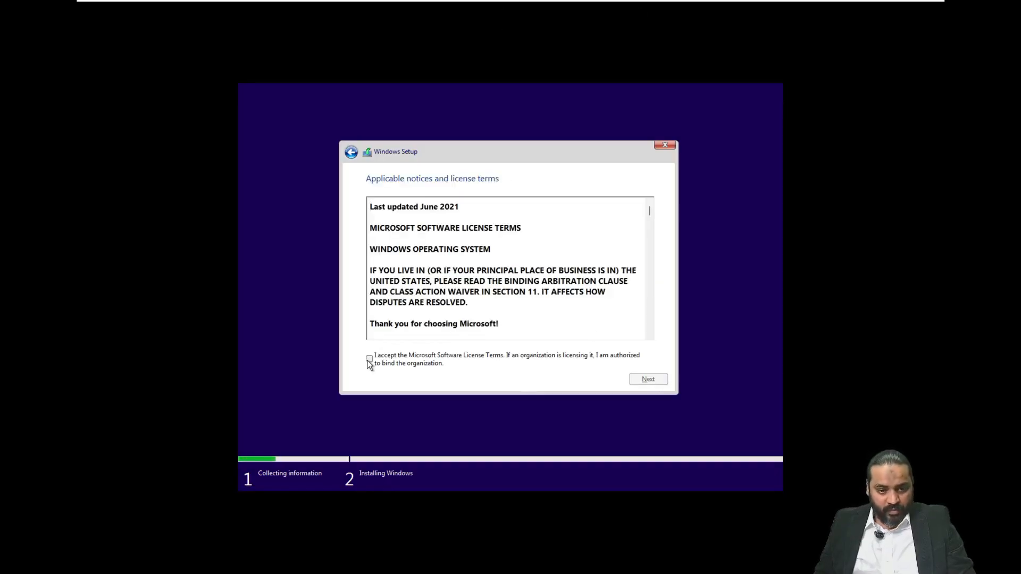
pyautogui.click(370, 361)
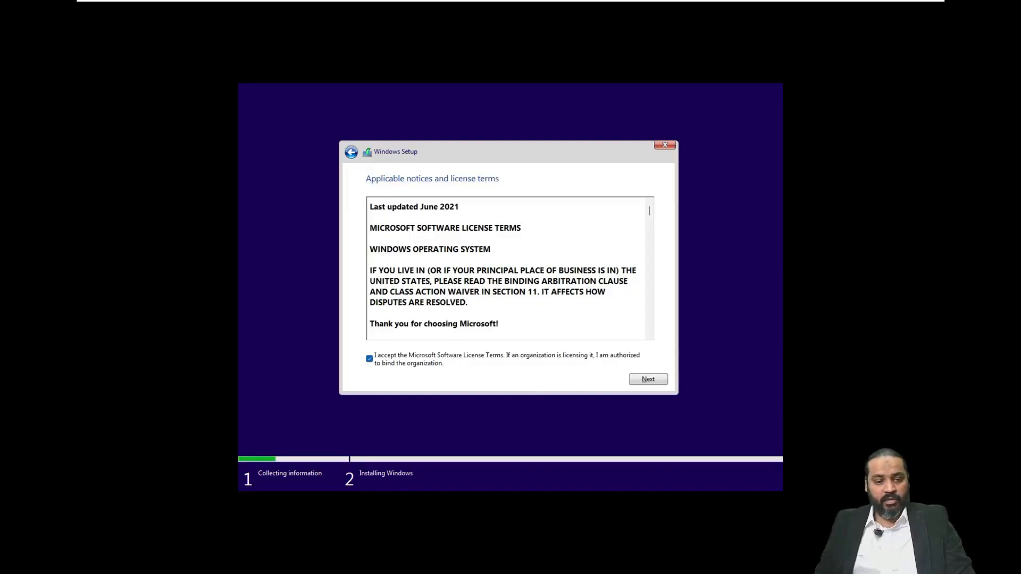
pyautogui.scroll(-10, 633, 229)
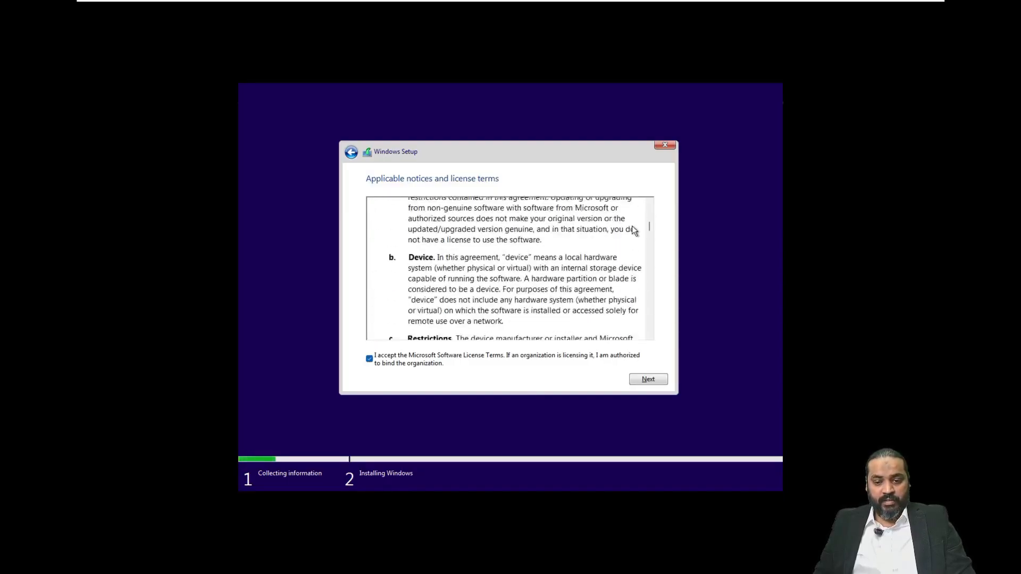
pyautogui.scroll(-6, 643, 234)
pyautogui.moveTo(649, 234); pyautogui.dragTo(655, 341)
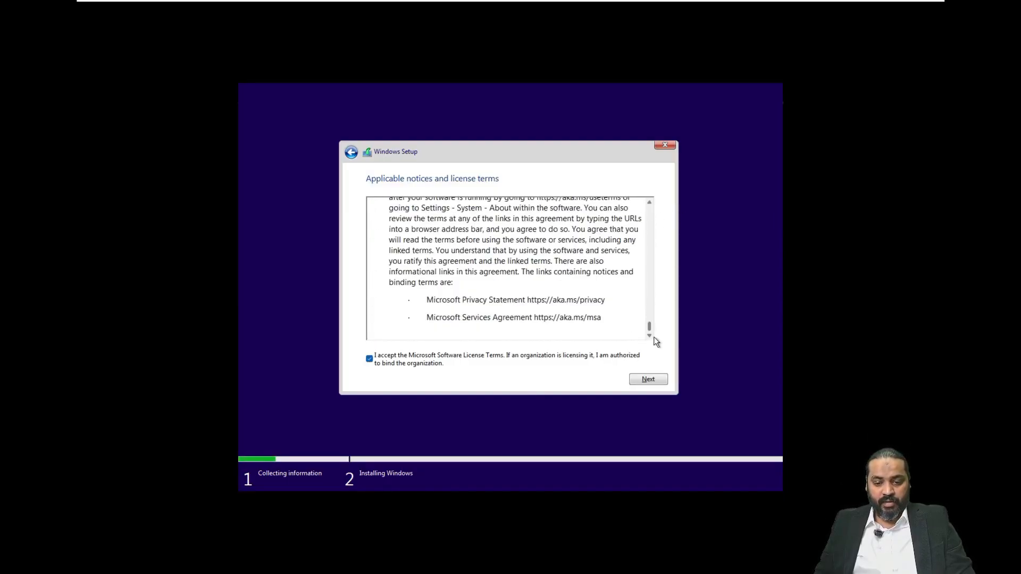
pyautogui.click(649, 380)
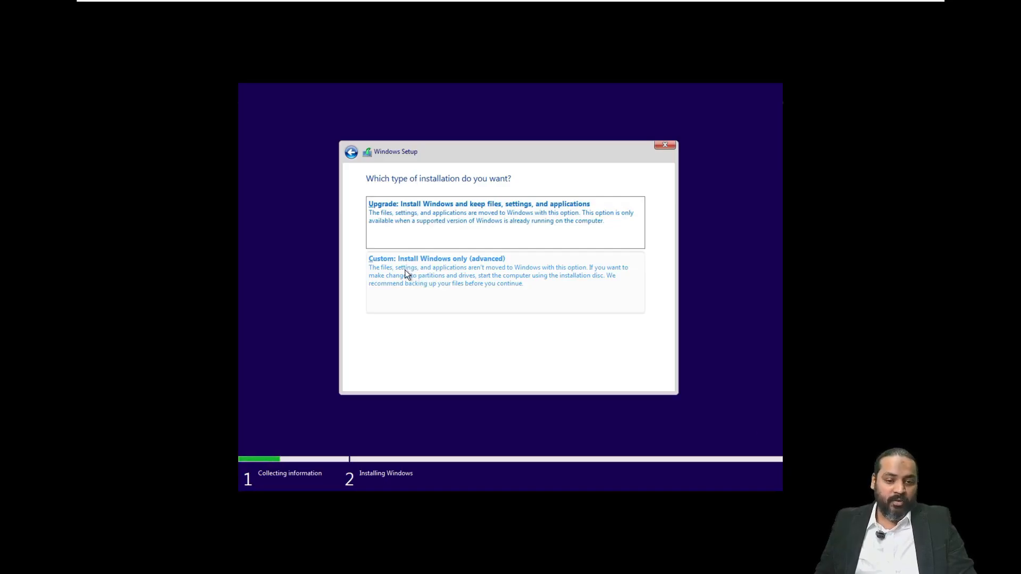
# Step: Choose the custom Windows-only installation and install onto the unallocated space of Drive 0
pyautogui.click(420, 275)
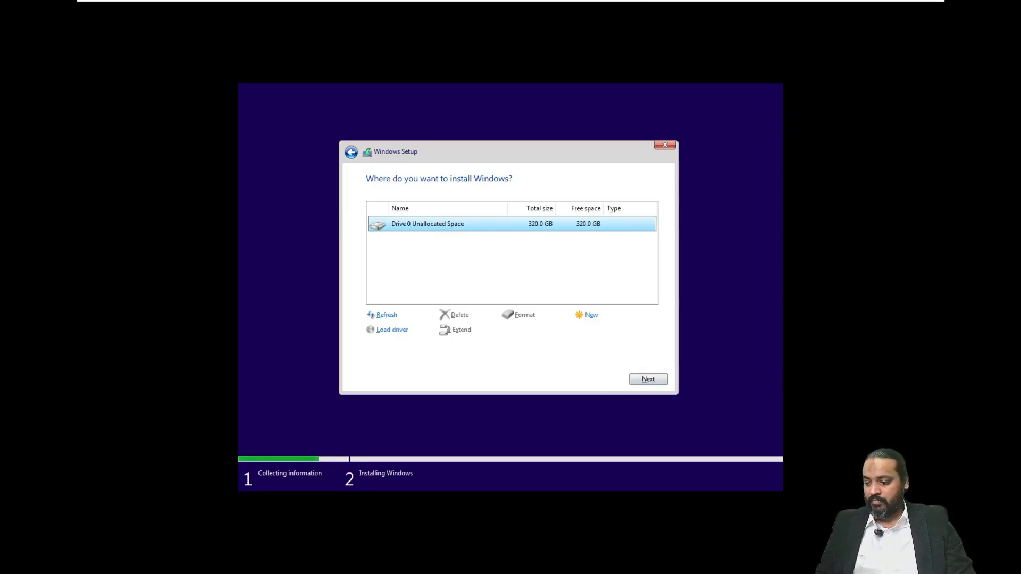
pyautogui.click(647, 379)
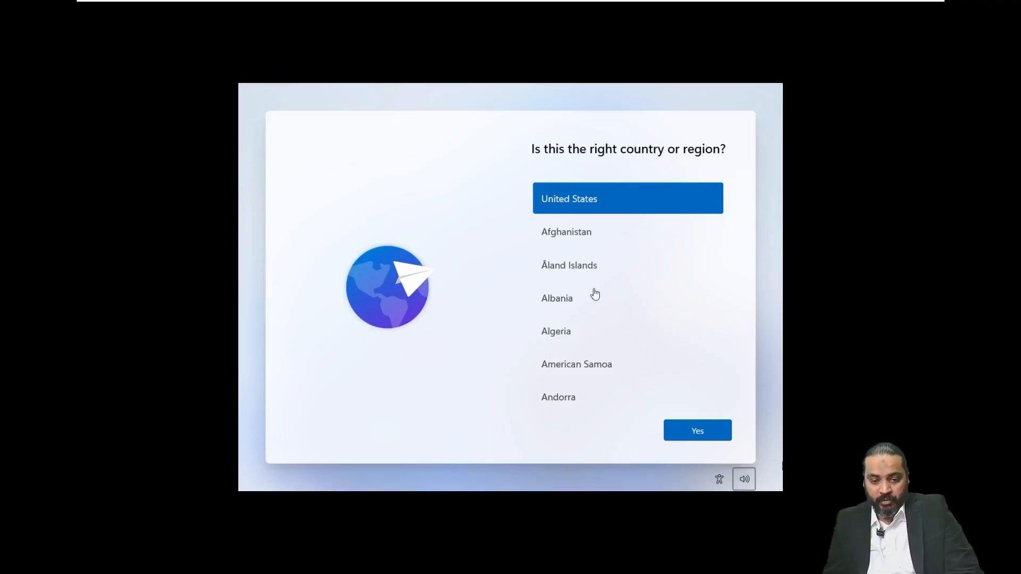
# Step: Set the country or region to Canada in the initial Windows setup
pyautogui.click(652, 209)
pyautogui.scroll(-5, 631, 237)
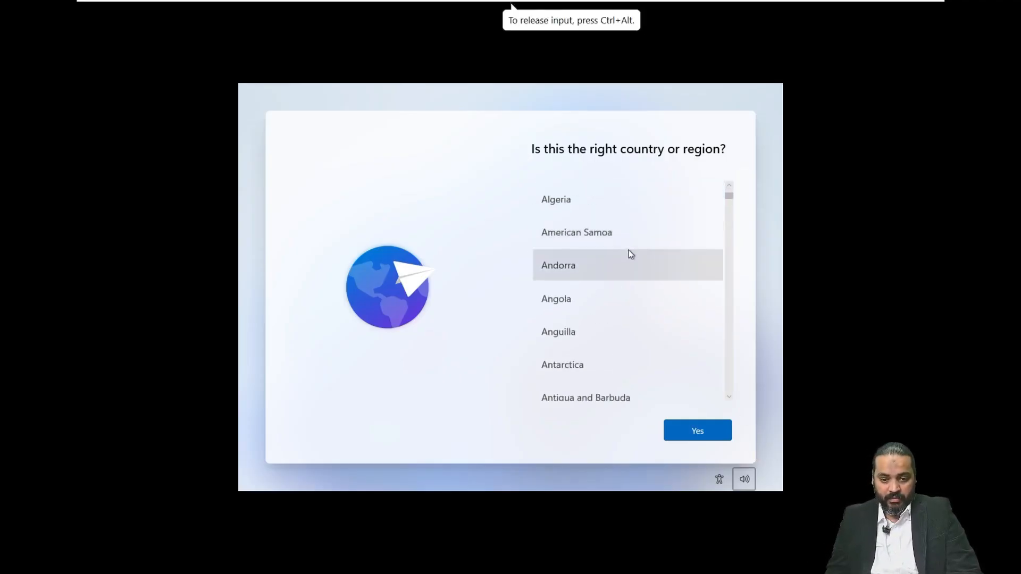
pyautogui.scroll(-7, 631, 261)
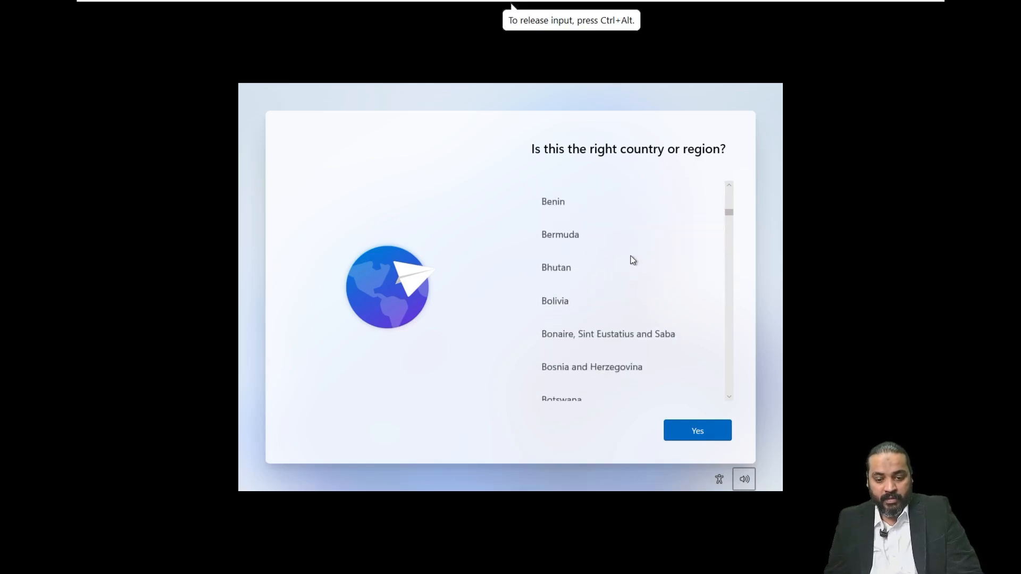
pyautogui.scroll(-4, 633, 260)
pyautogui.scroll(1, 615, 282)
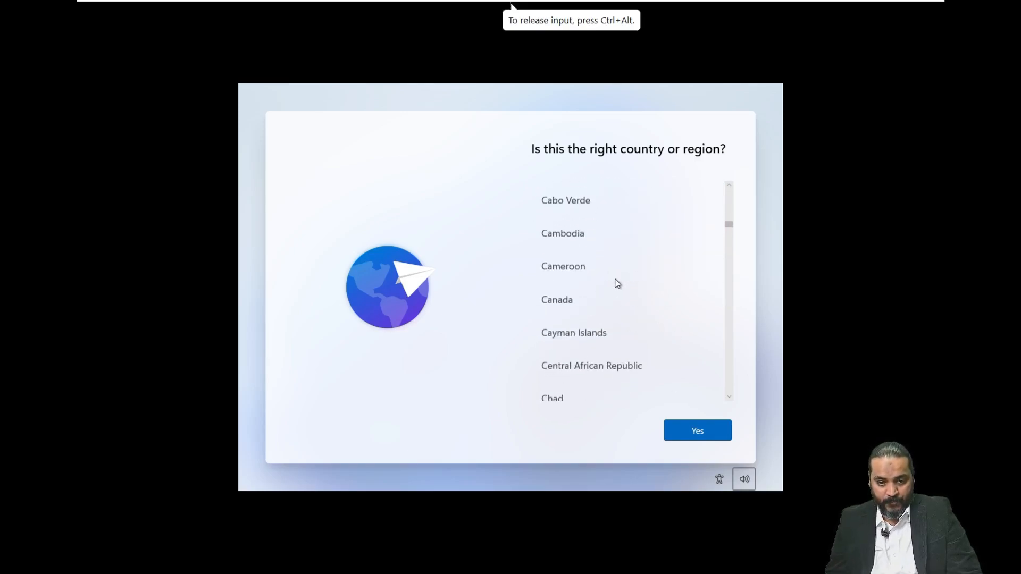
pyautogui.scroll(10, 560, 303)
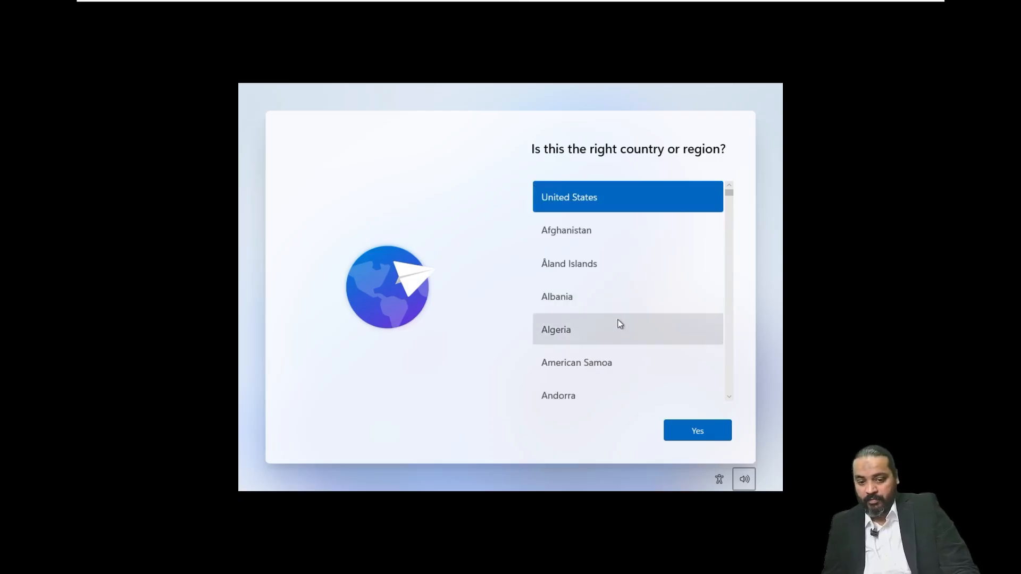
pyautogui.scroll(-1, 594, 333)
pyautogui.scroll(-7, 594, 330)
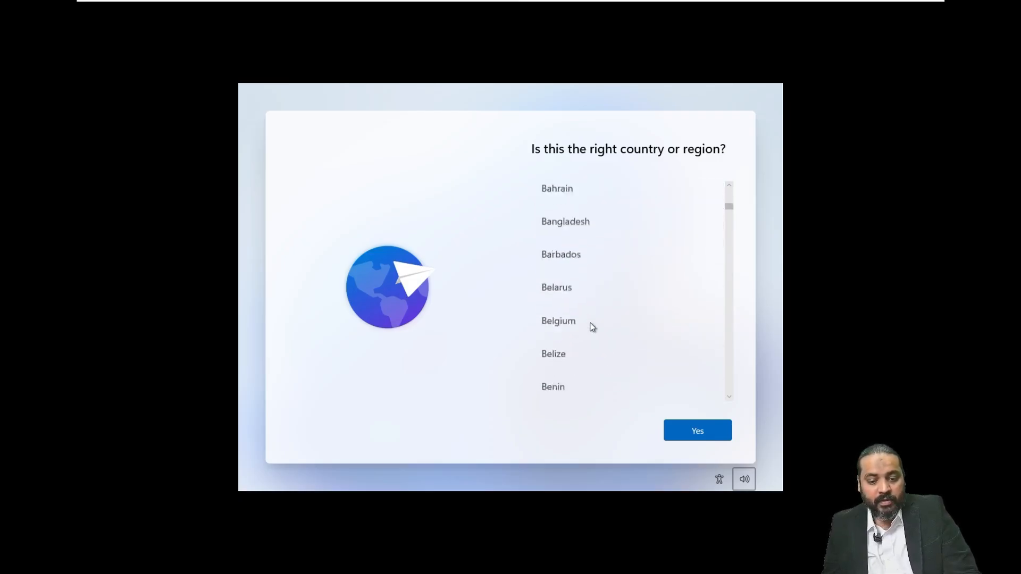
pyautogui.scroll(-4, 593, 327)
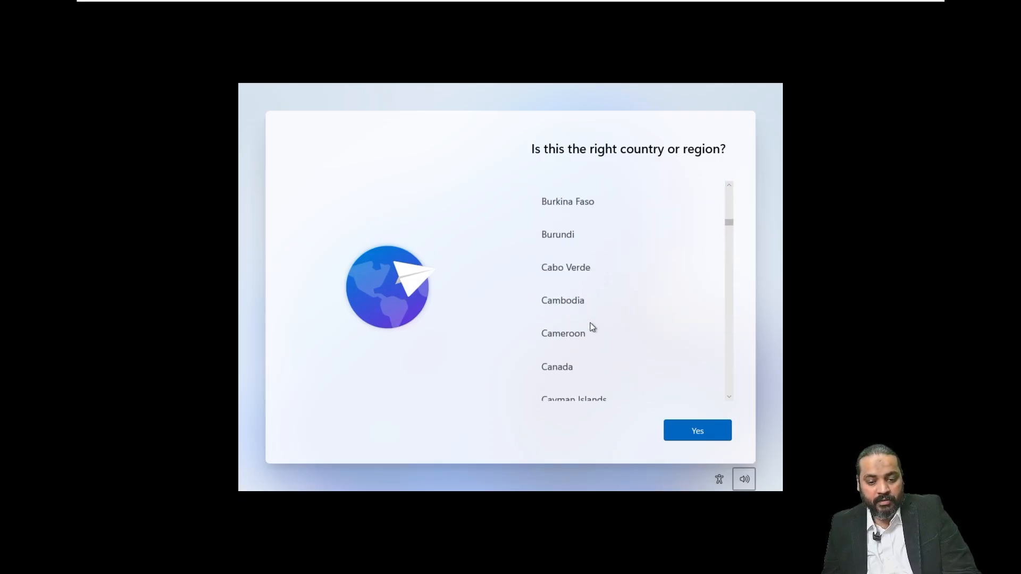
pyautogui.click(569, 366)
pyautogui.click(687, 429)
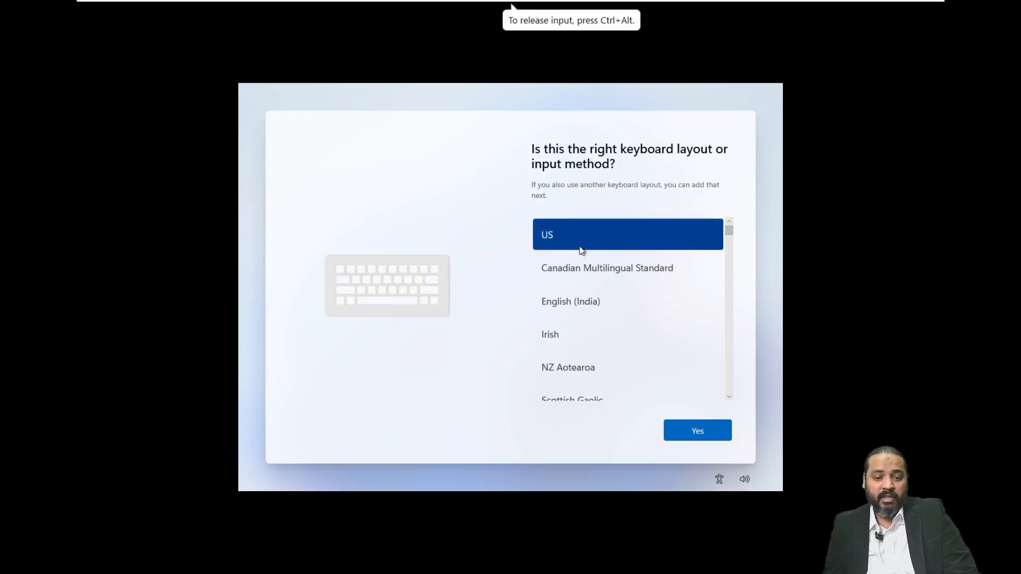
# Step: Accept the US keyboard layout and skip adding a second layout
pyautogui.click(712, 439)
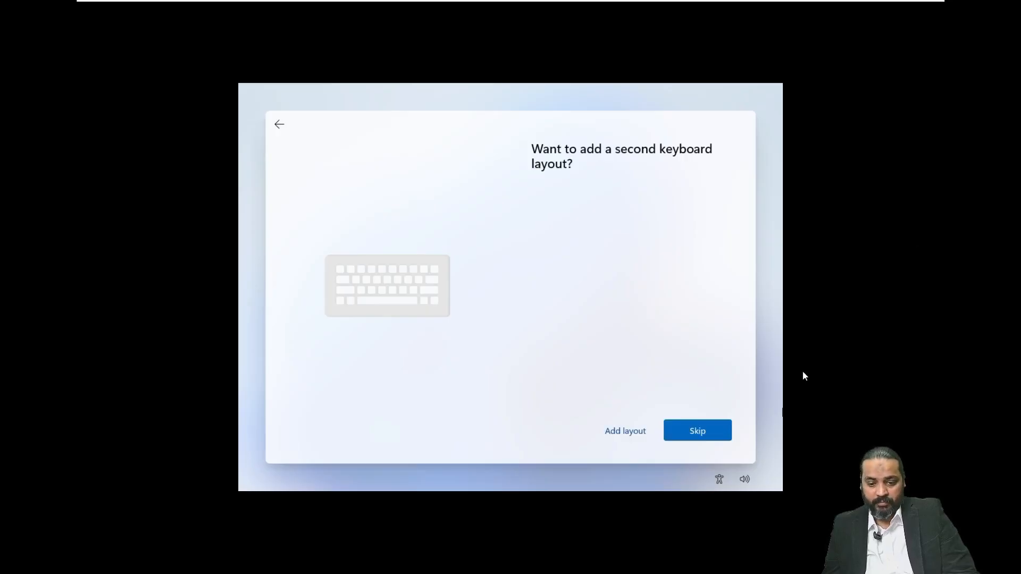
pyautogui.click(701, 444)
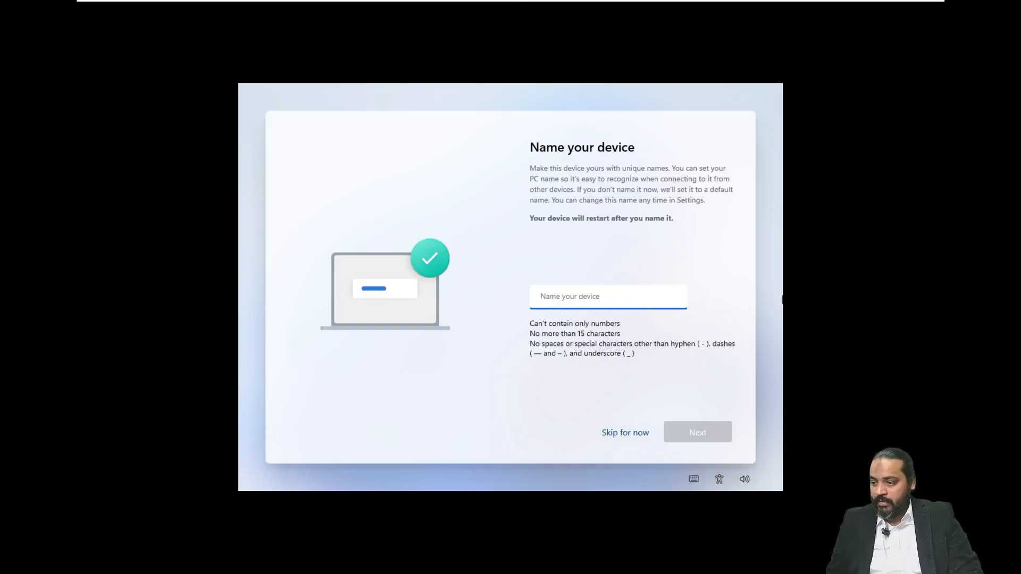
# Step: Name the device NITAMGMT01 and continue the setup
pyautogui.click(618, 302)
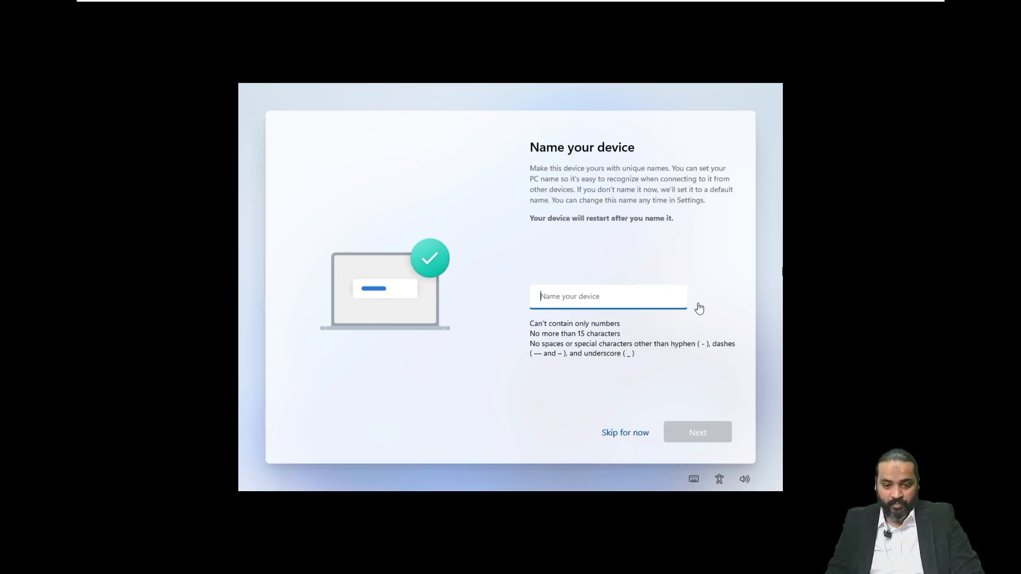
pyautogui.click(634, 305)
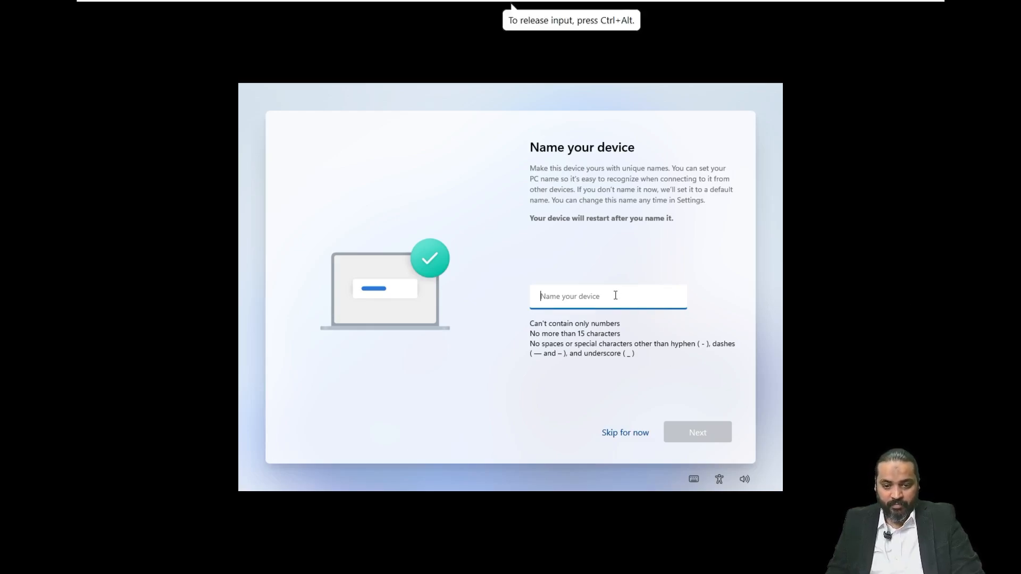
pyautogui.write('N')
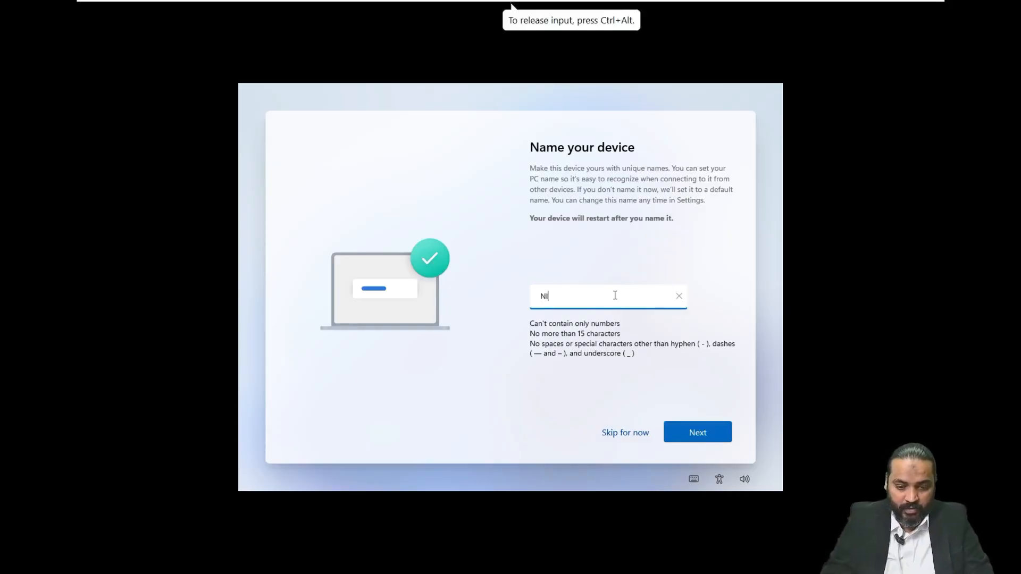
pyautogui.write('ITAMGMT01')
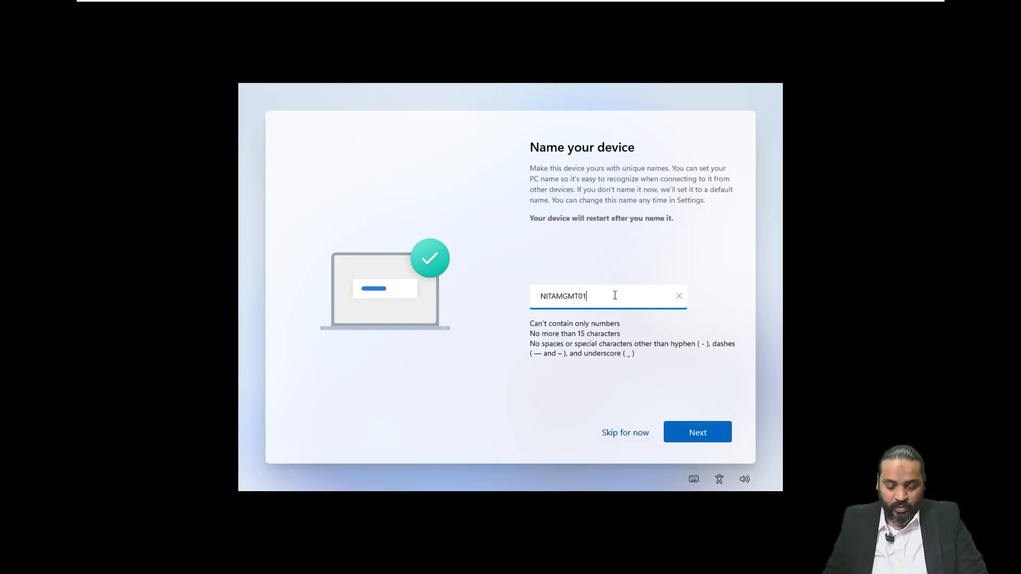
pyautogui.click(697, 432)
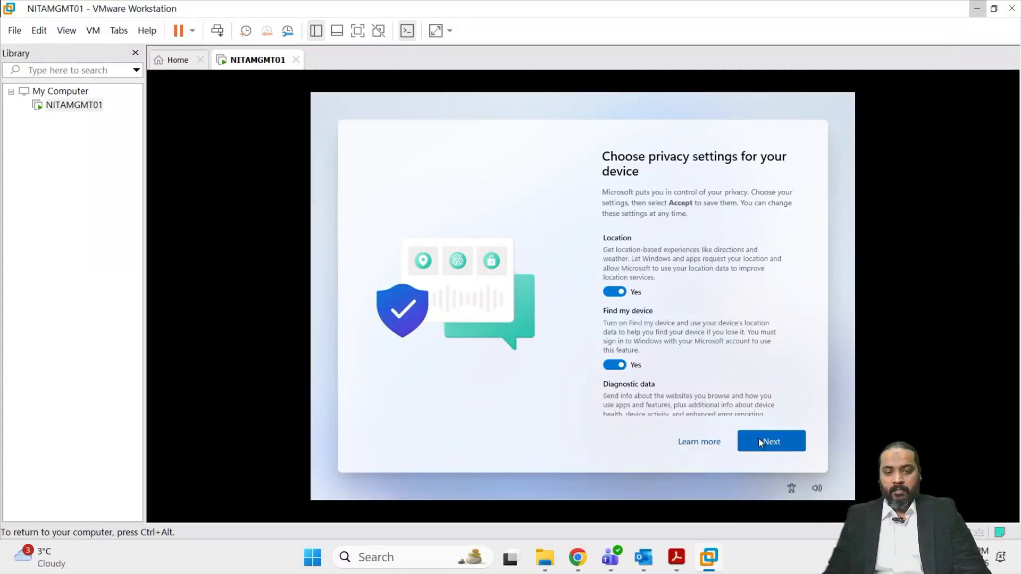
# Step: Return the virtual machine to full screen and accept the device's default privacy settings
pyautogui.hotkey('ctrl', 'alt')
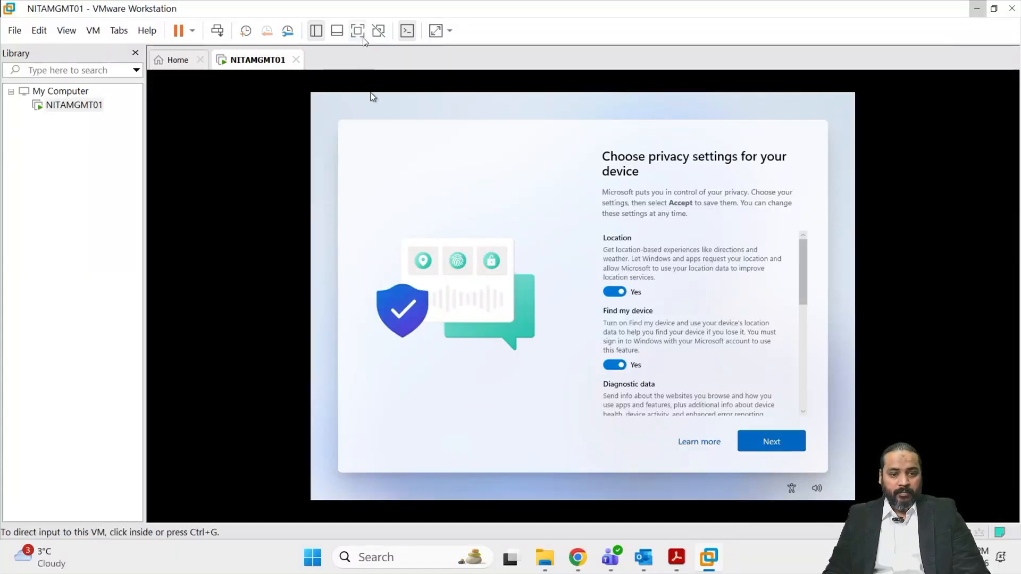
pyautogui.click(358, 31)
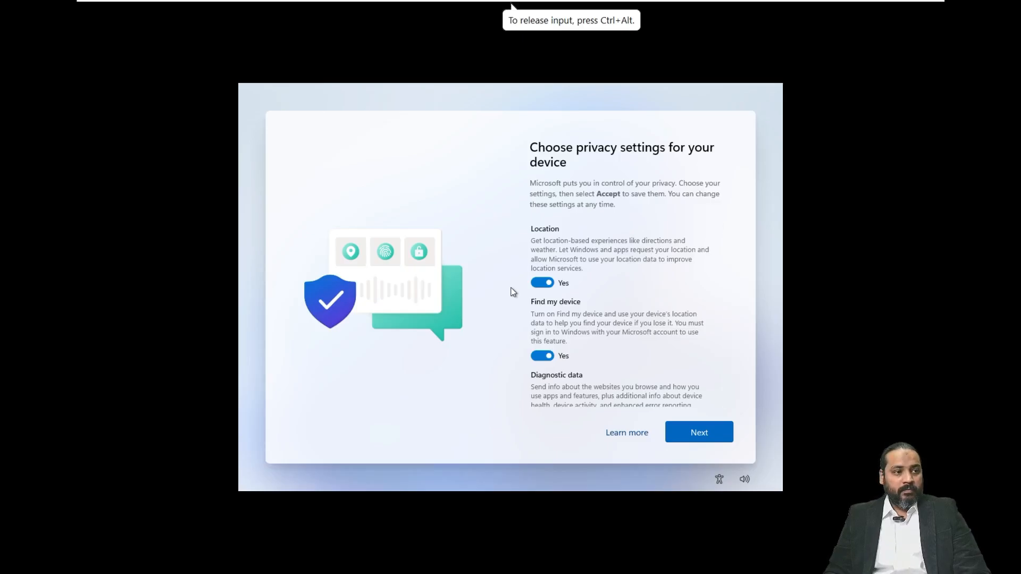
pyautogui.click(720, 435)
pyautogui.click(720, 435)
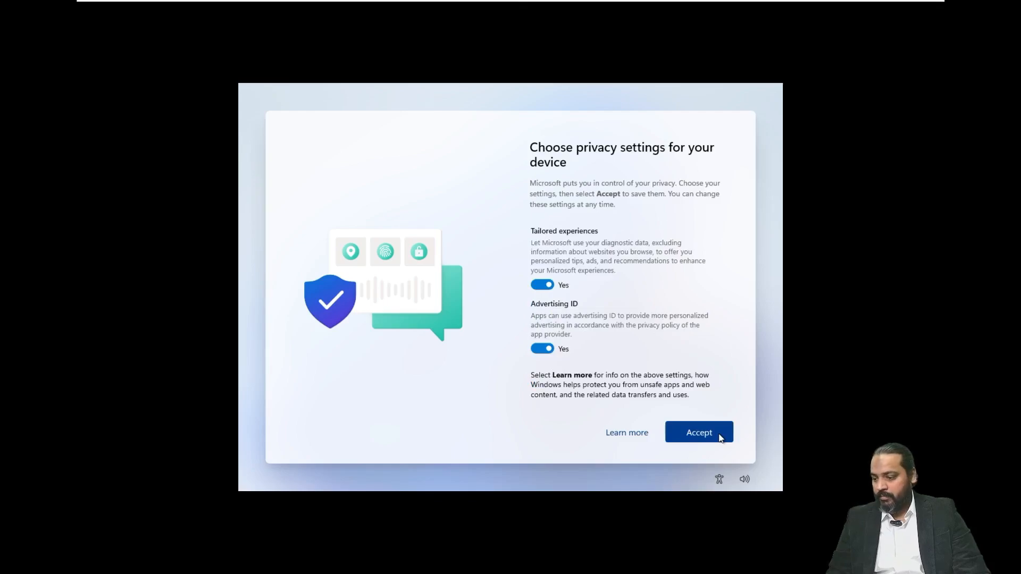
pyautogui.click(720, 435)
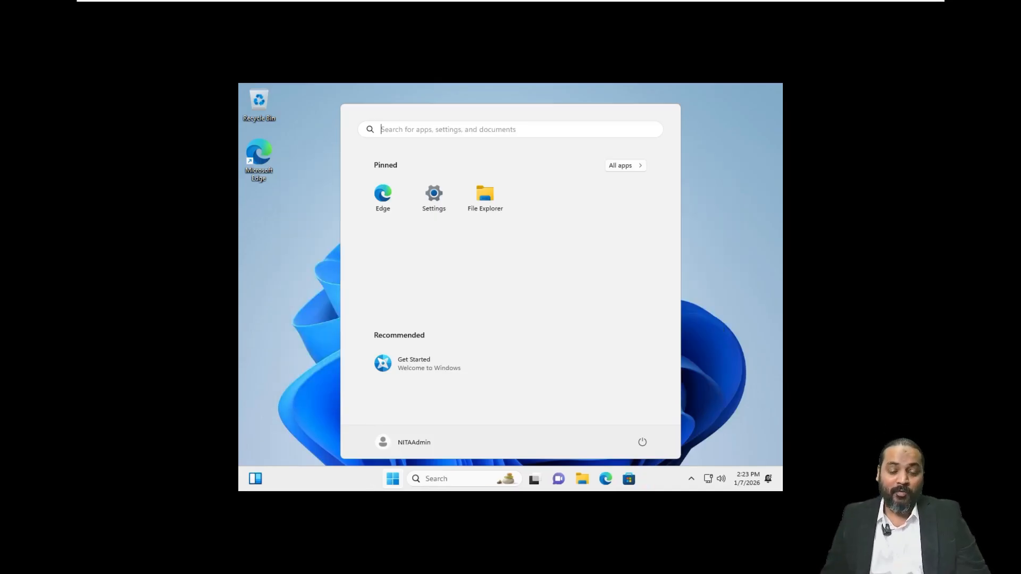
# Step: Dismiss the Start menu on the new Windows desktop and open Computer Management
pyautogui.click(751, 338)
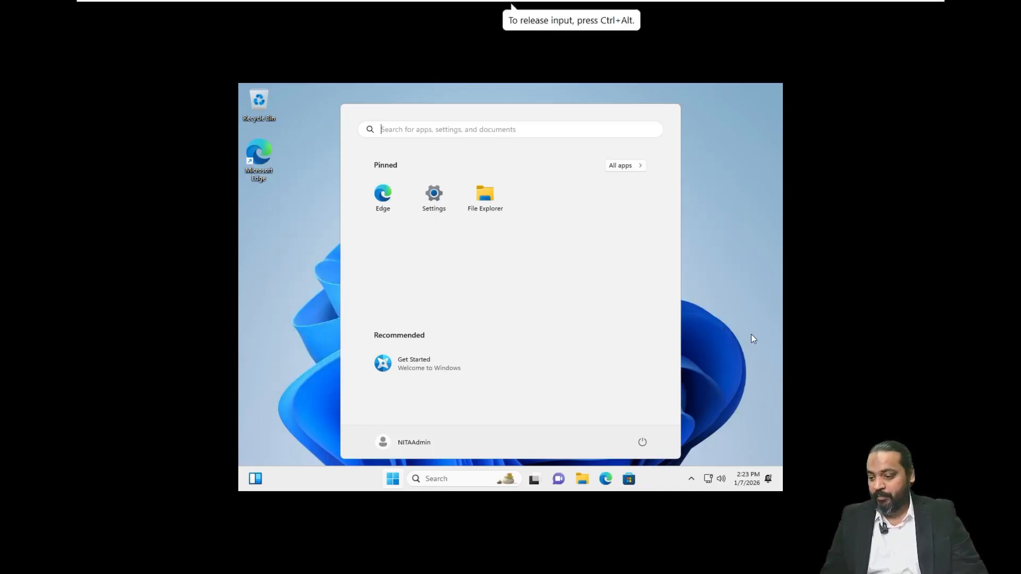
pyautogui.click(715, 285)
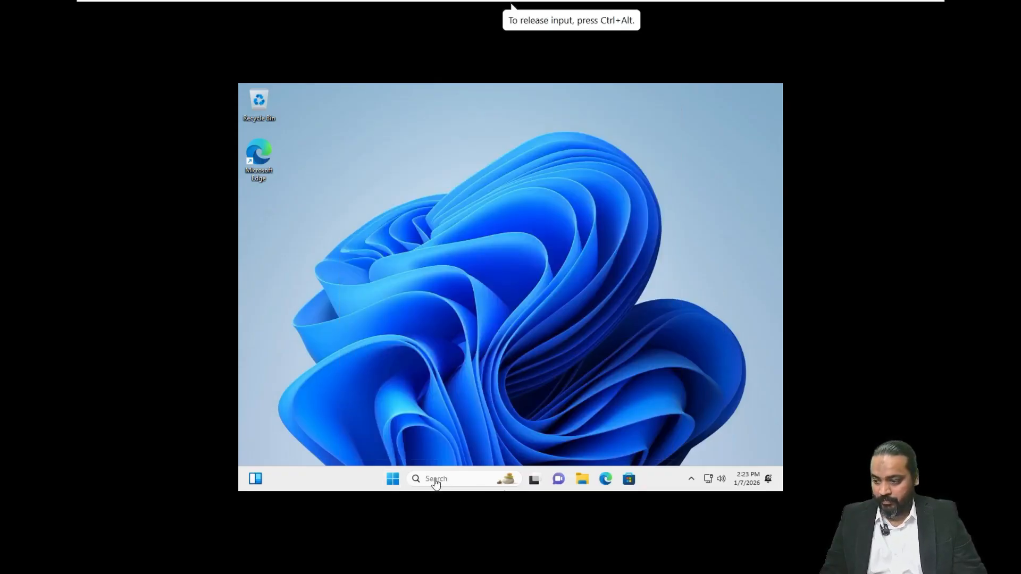
pyautogui.click(393, 480)
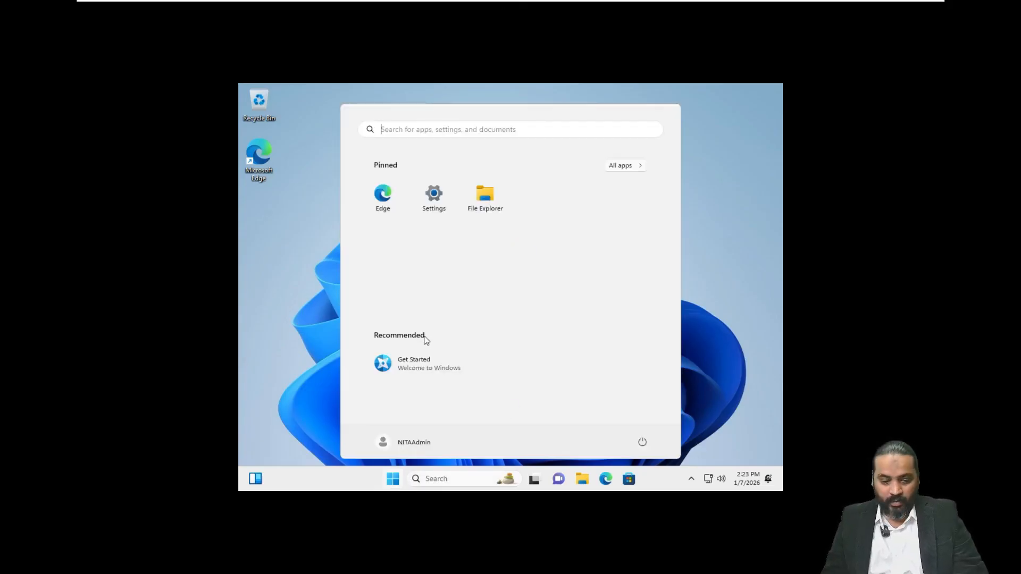
pyautogui.rightClick(391, 481)
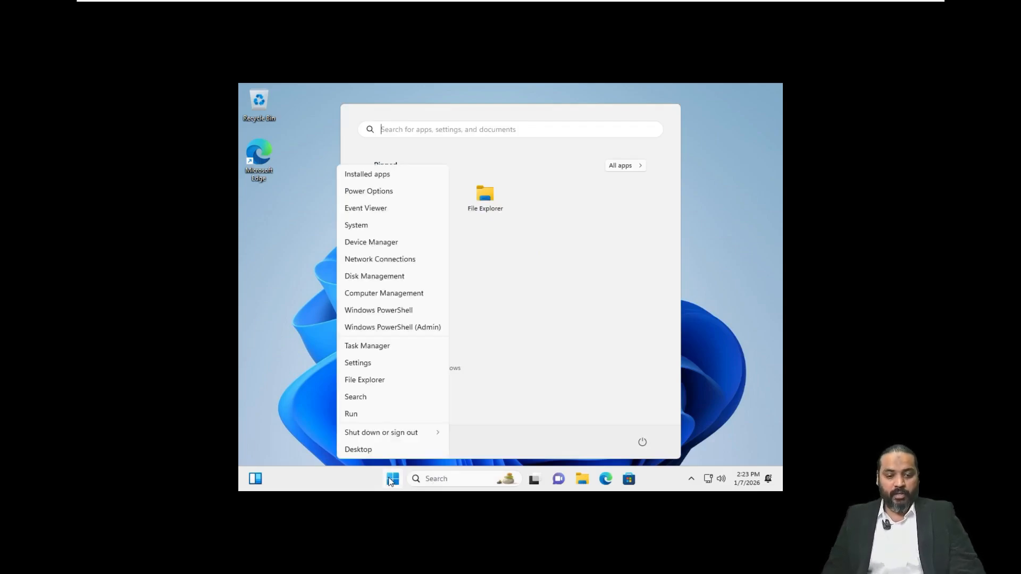
pyautogui.click(378, 296)
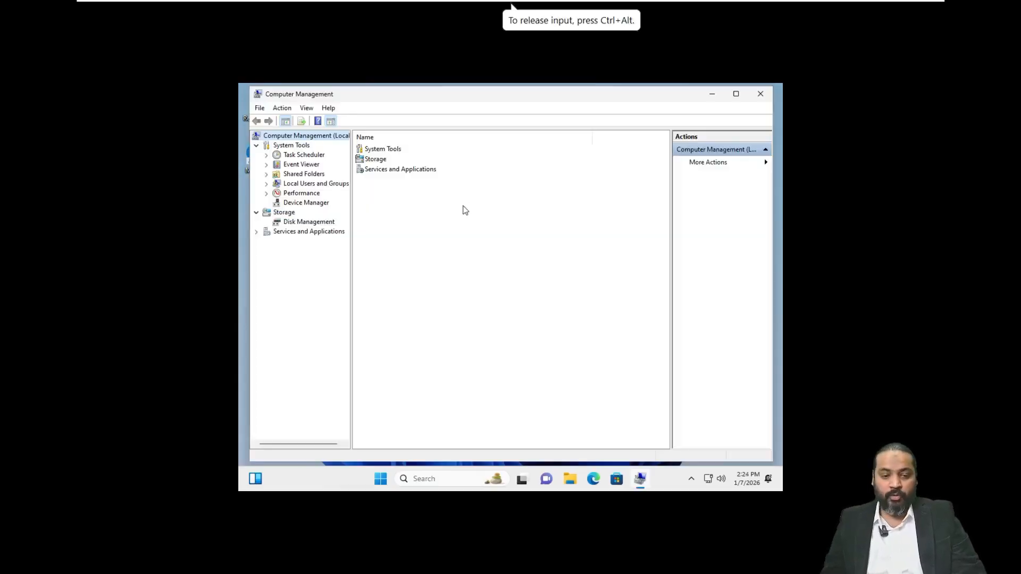
# Step: Expand Local Users and Groups in Computer Management and display the Users folder
pyautogui.click(288, 186)
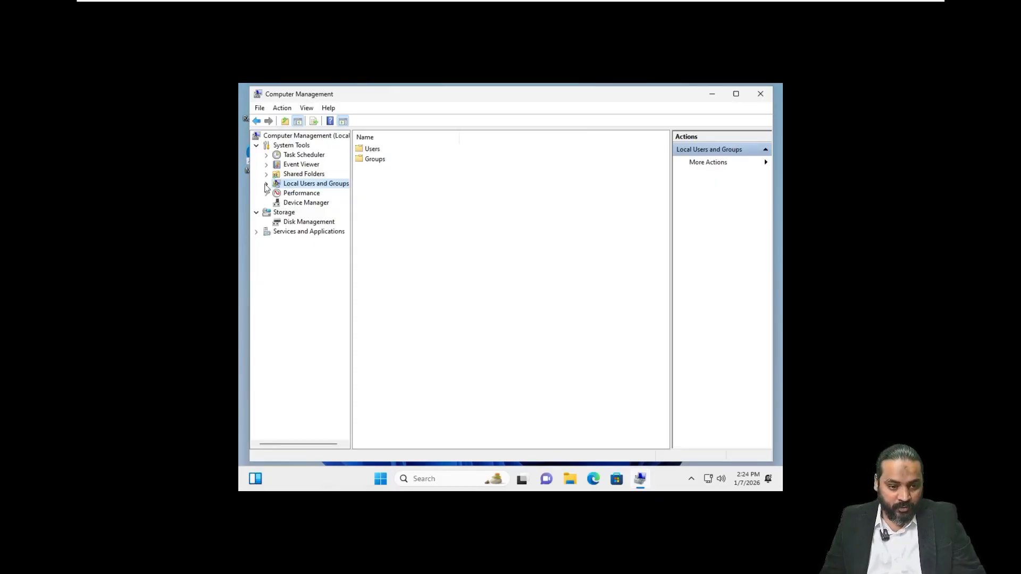
pyautogui.click(267, 184)
pyautogui.click(300, 193)
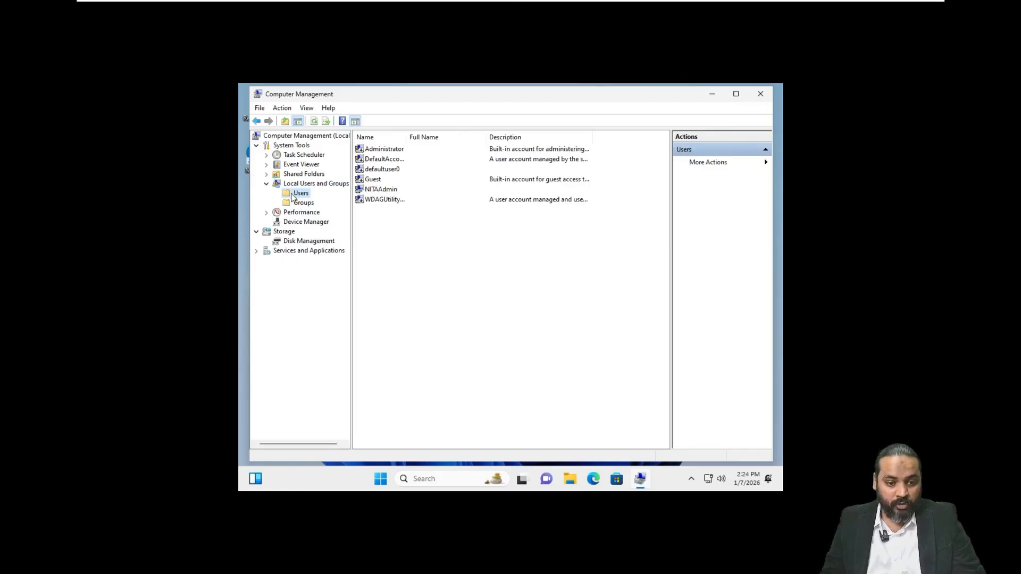
# Step: Set and confirm a new password for the built-in Administrator account, proceeding past the data-loss warning
pyautogui.rightClick(375, 151)
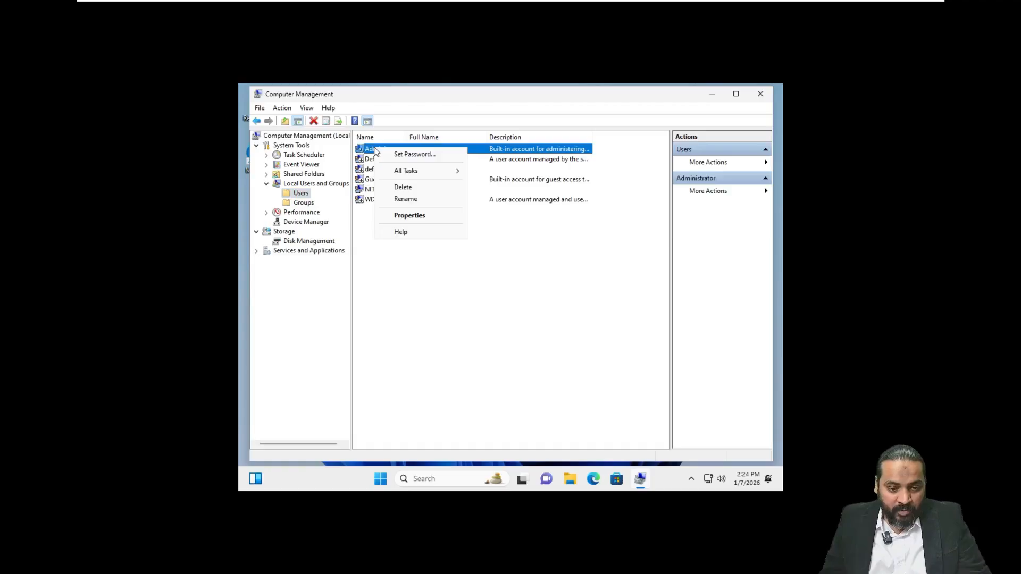
pyautogui.click(411, 155)
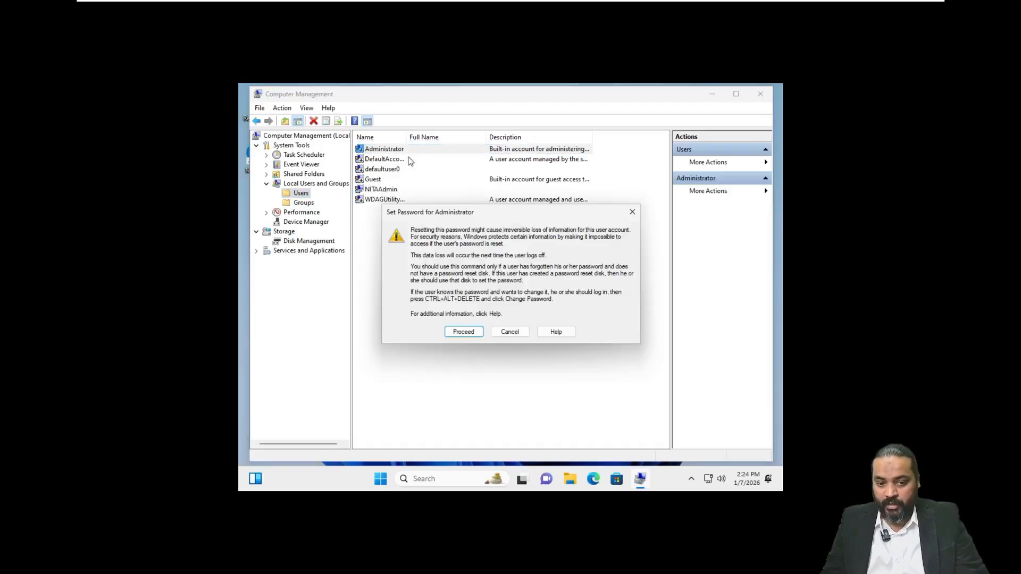
pyautogui.click(458, 334)
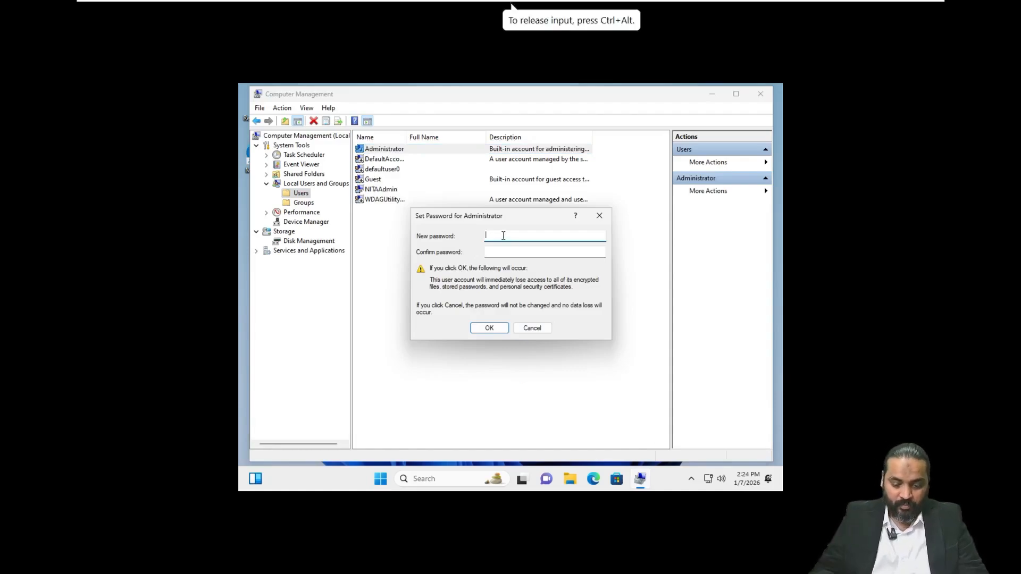
pyautogui.write('•••••••')
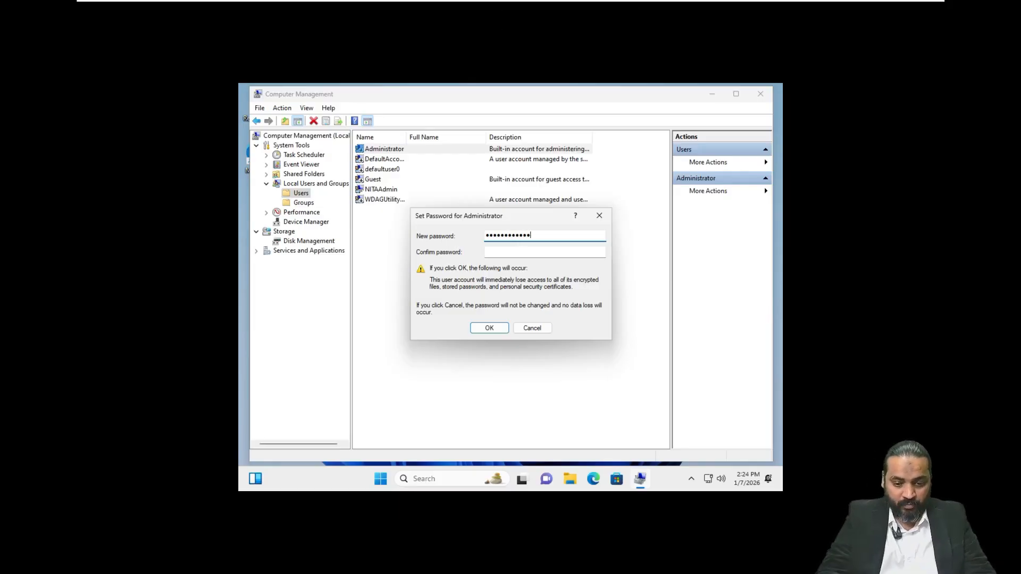
pyautogui.press('Tab')
pyautogui.write('•••••')
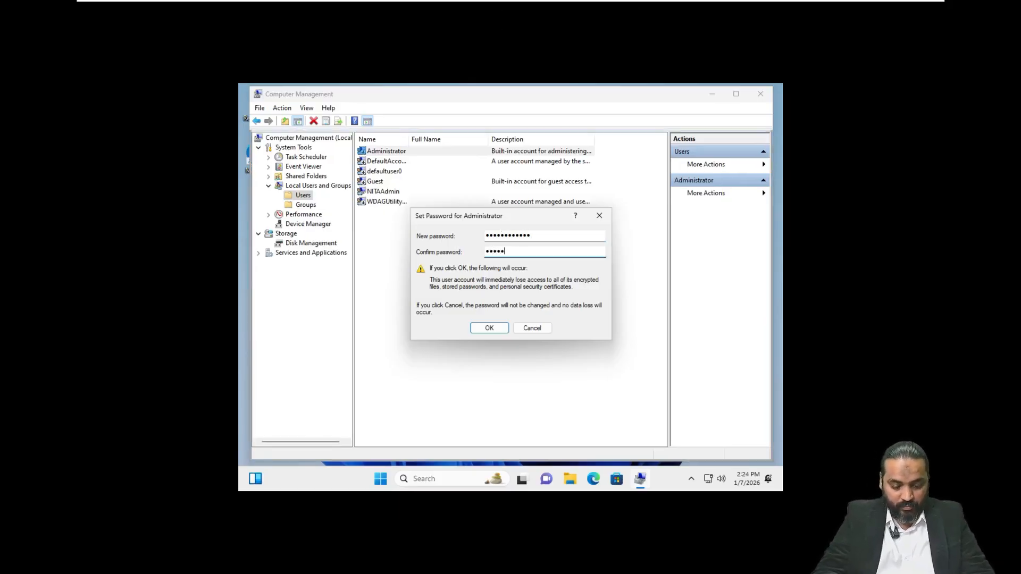
pyautogui.write('•••••••')
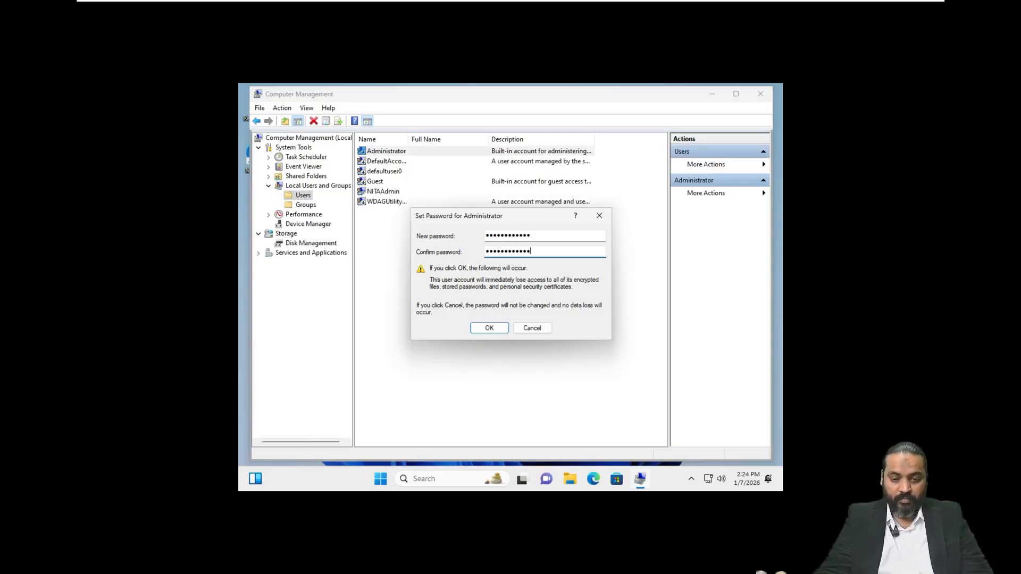
pyautogui.click(489, 329)
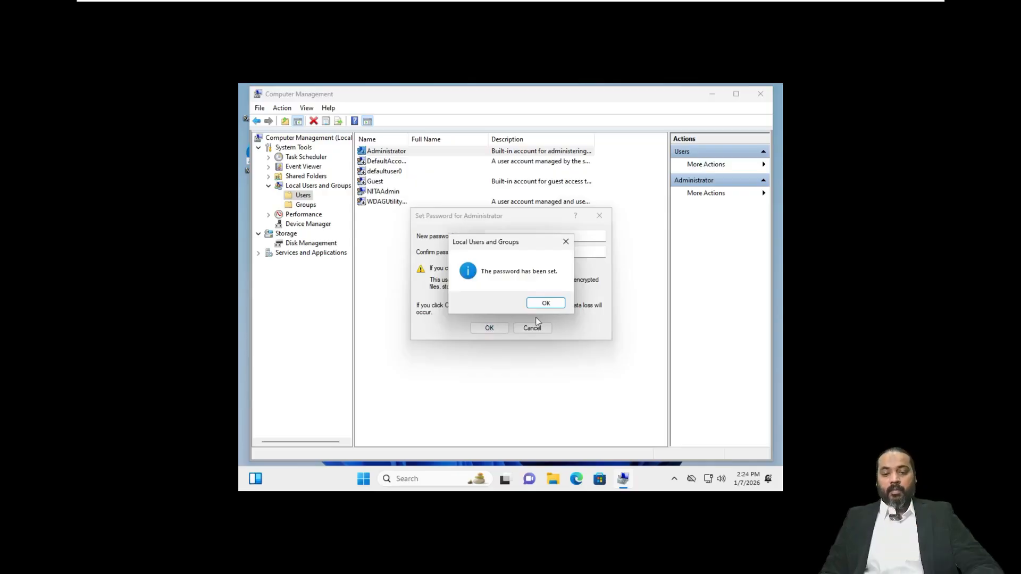
pyautogui.click(545, 303)
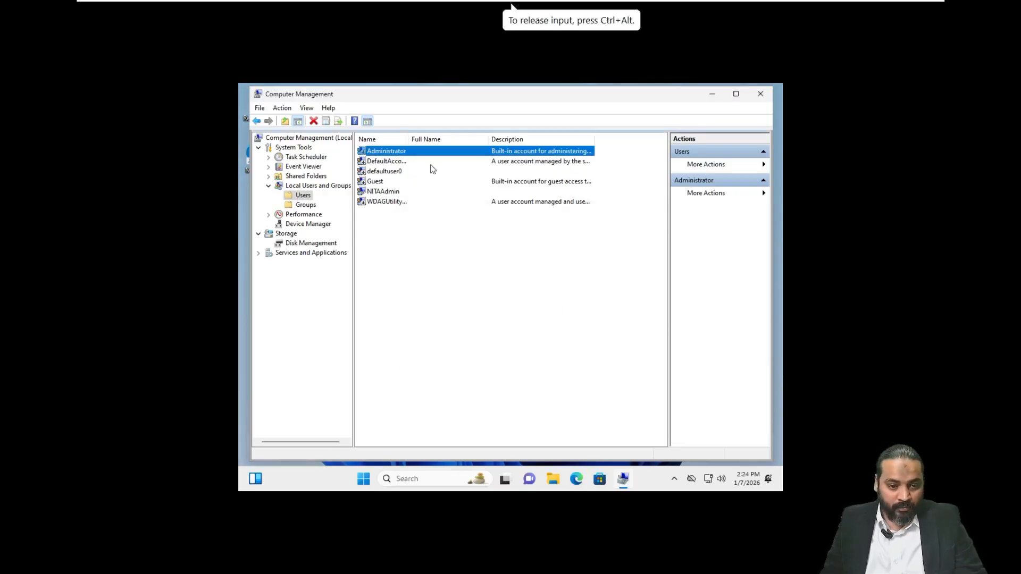
# Step: Enable the built-in Administrator account by clearing its disabled setting, apply the change and close Computer Management
pyautogui.rightClick(402, 154)
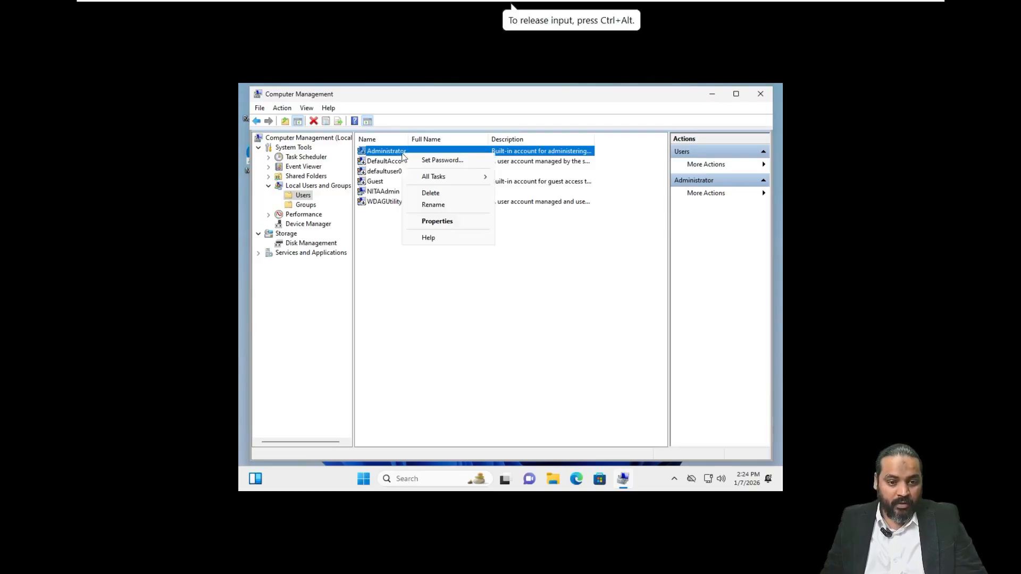
pyautogui.click(444, 222)
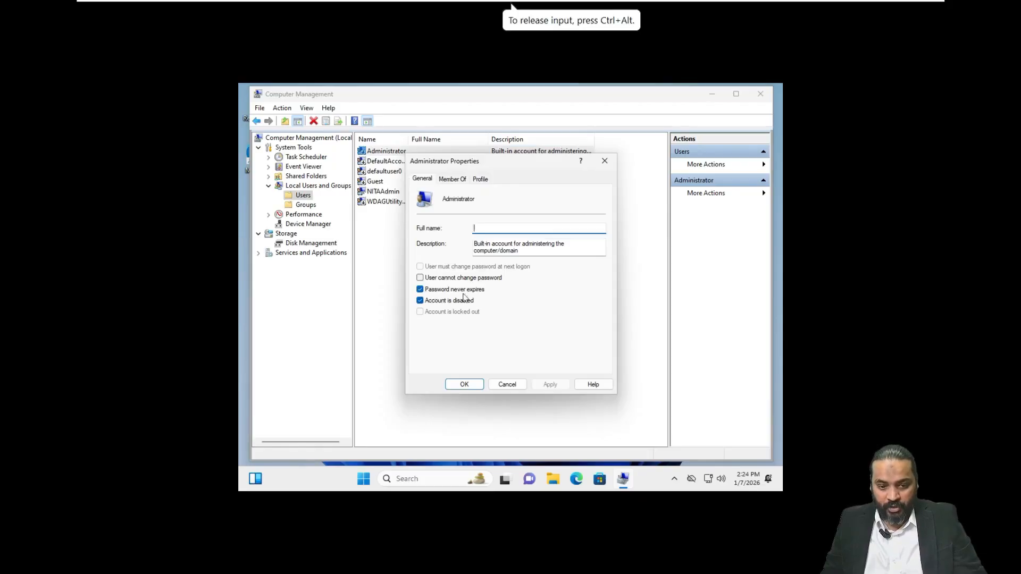
pyautogui.click(420, 303)
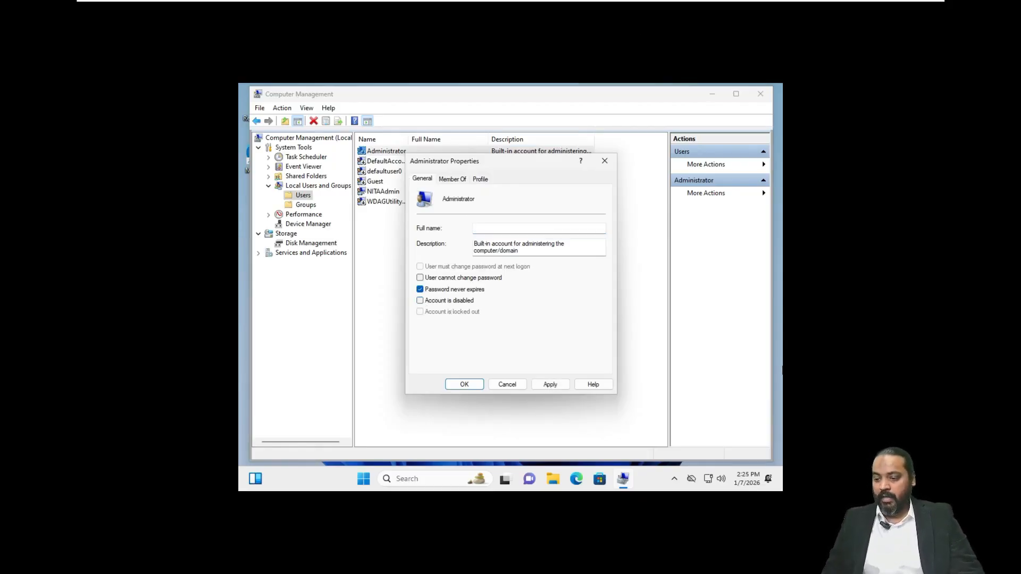
pyautogui.click(553, 387)
pyautogui.click(463, 384)
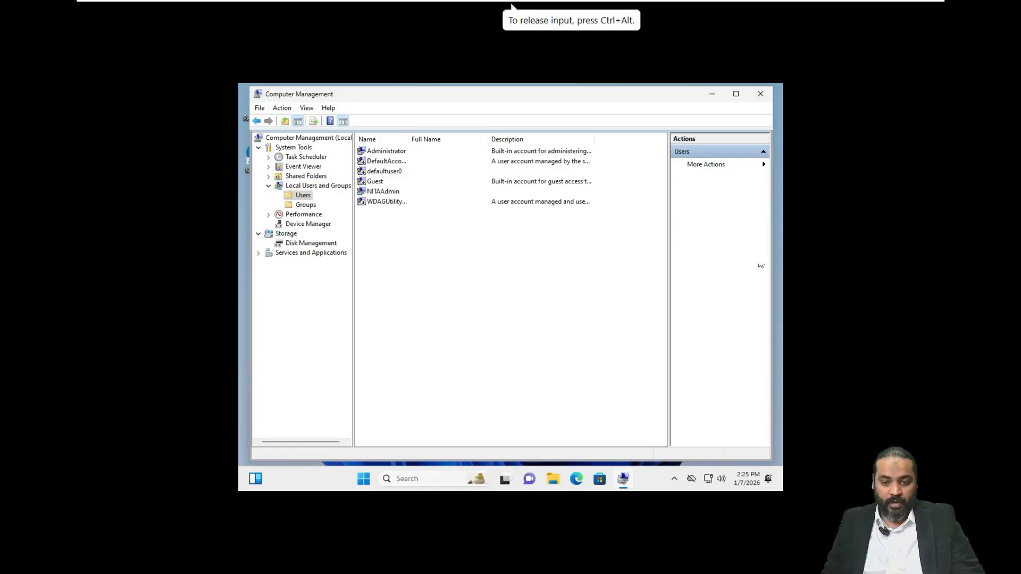
pyautogui.click(759, 100)
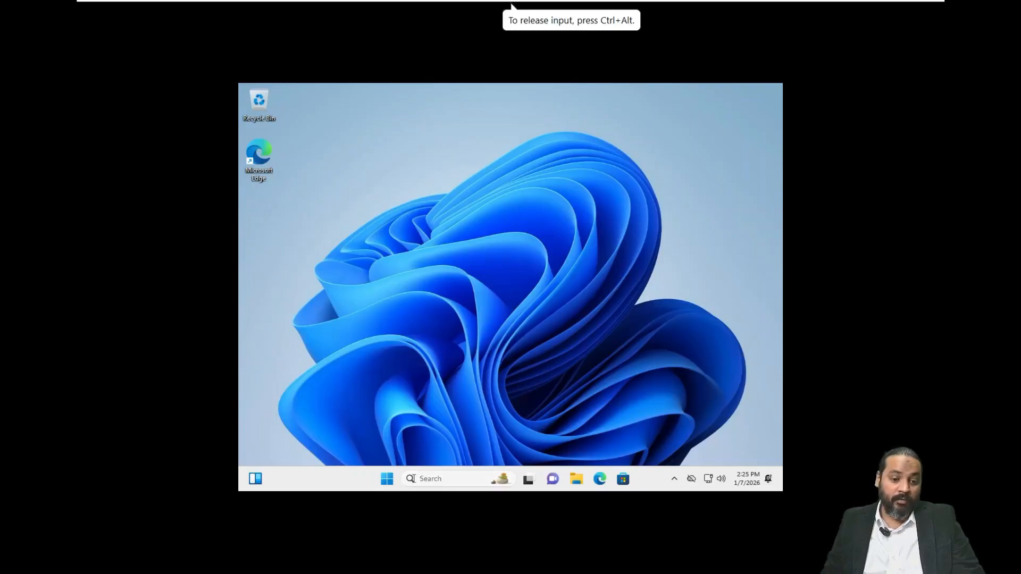
# Step: Open File Explorer and show the properties of This PC
pyautogui.click(387, 485)
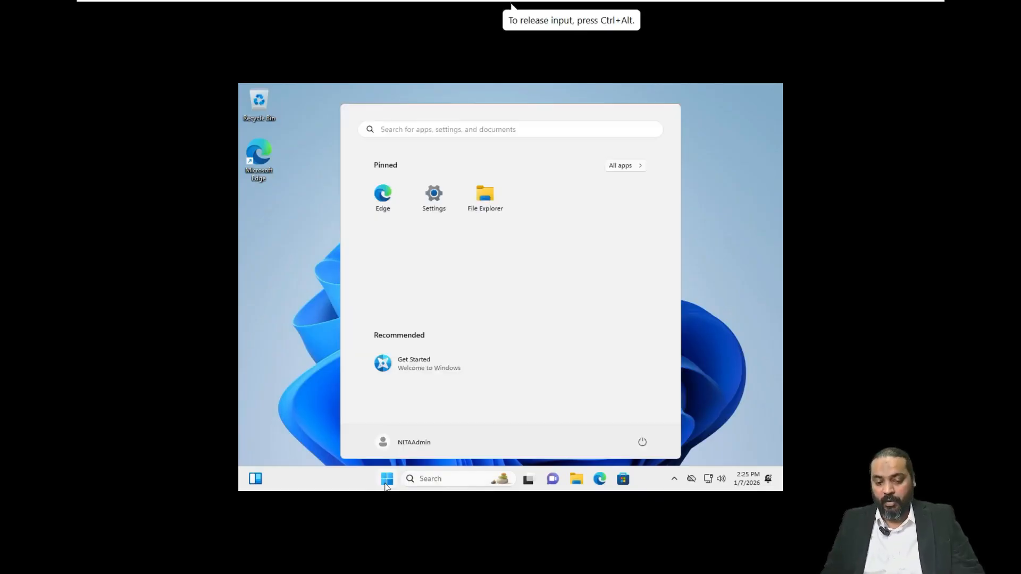
pyautogui.rightClick(386, 485)
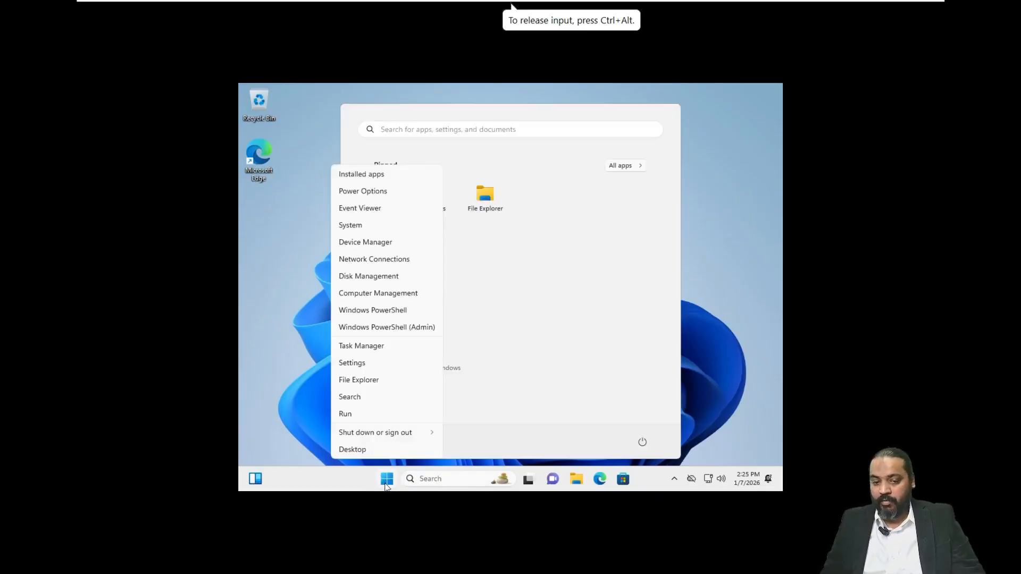
pyautogui.click(748, 317)
pyautogui.rightClick(385, 484)
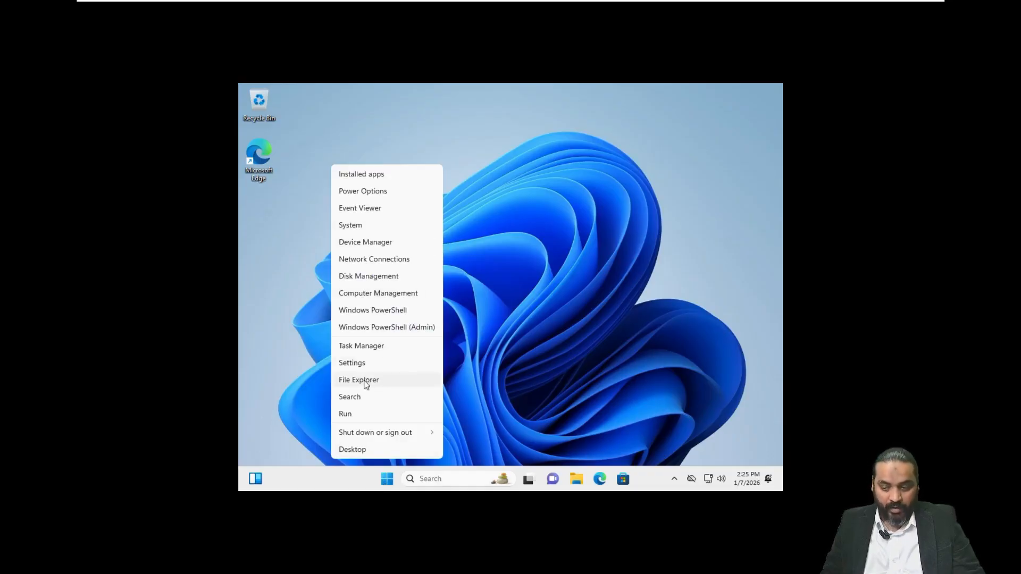
pyautogui.click(365, 383)
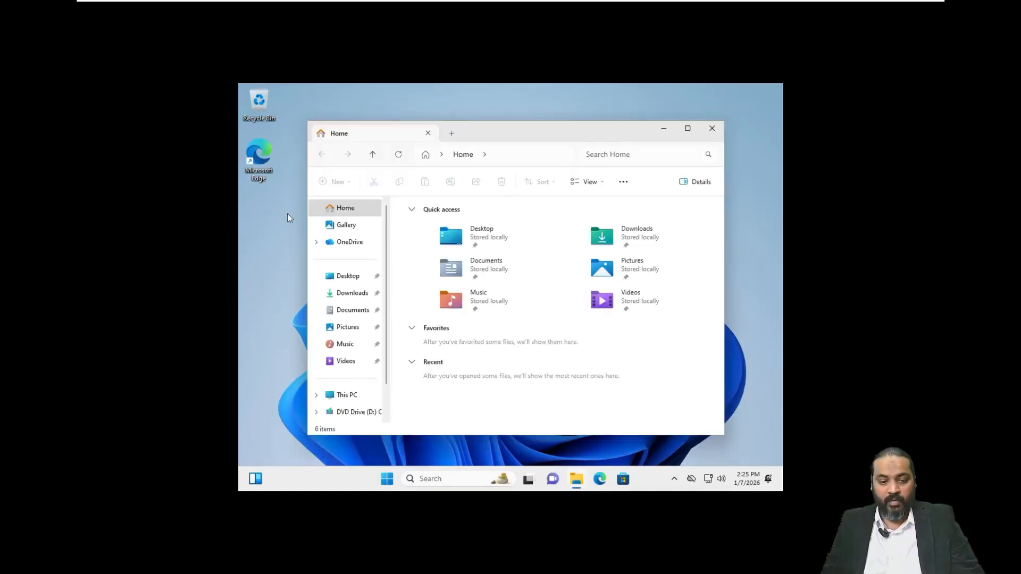
pyautogui.rightClick(346, 400)
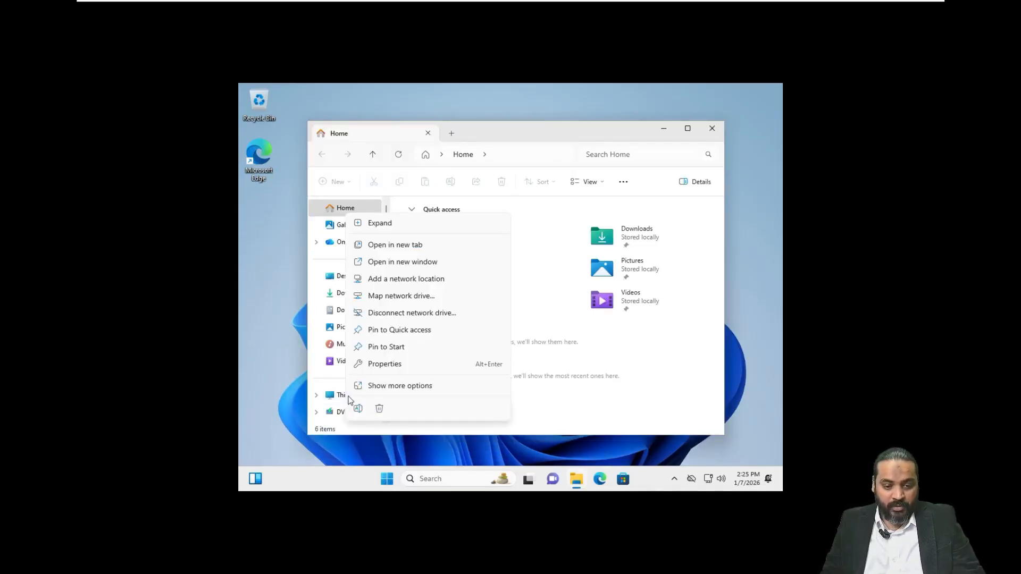
pyautogui.click(394, 361)
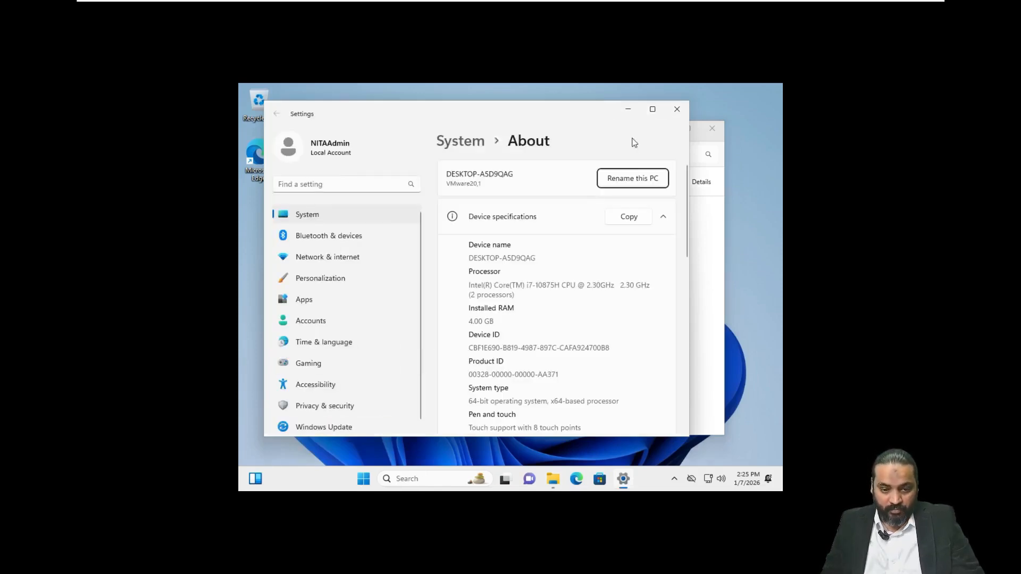
# Step: Rename the PC to NITAMGMT01 from the About page of the system settings and restart it immediately
pyautogui.click(312, 218)
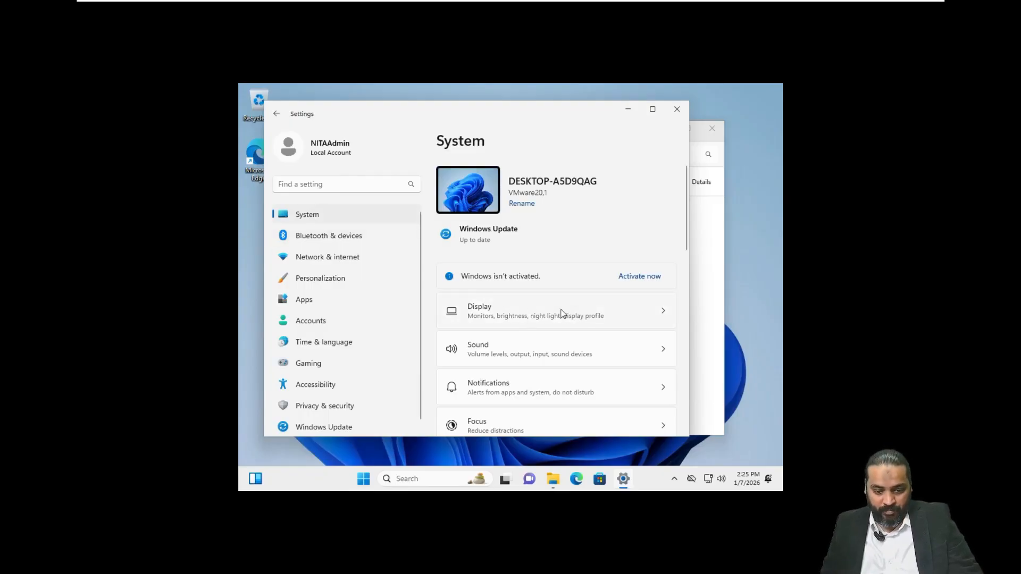
pyautogui.scroll(-10, 563, 314)
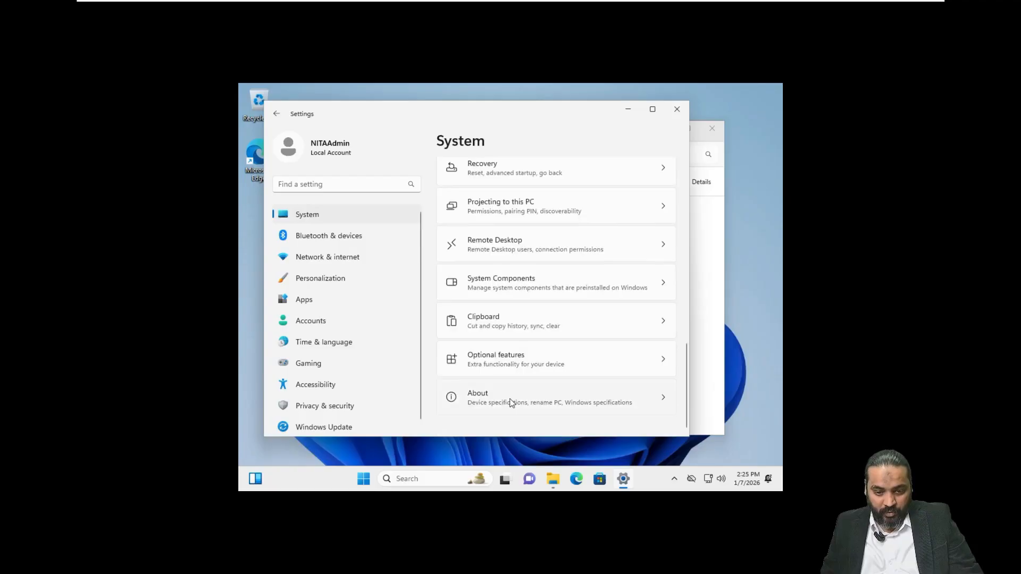
pyautogui.click(512, 400)
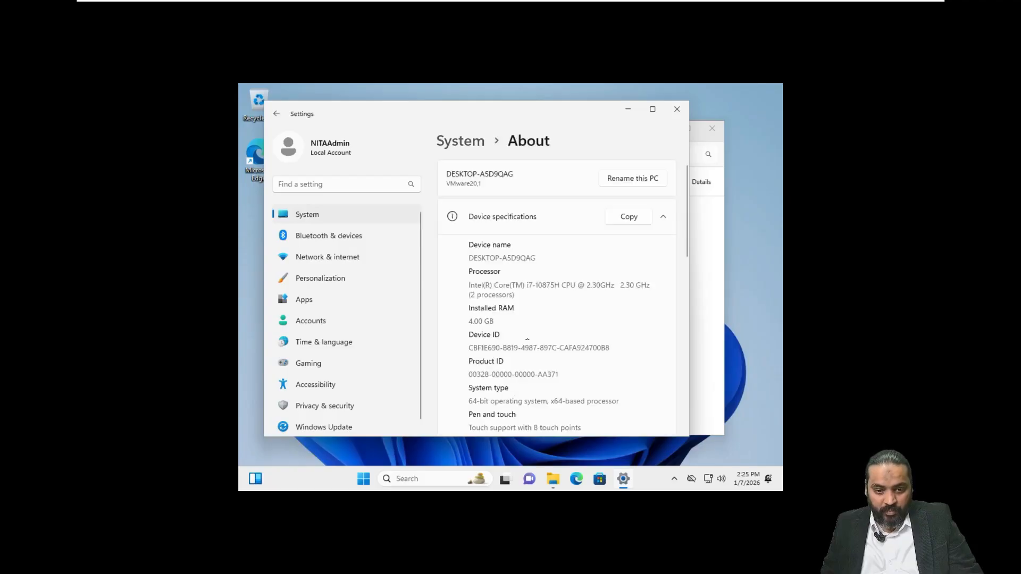
pyautogui.click(641, 180)
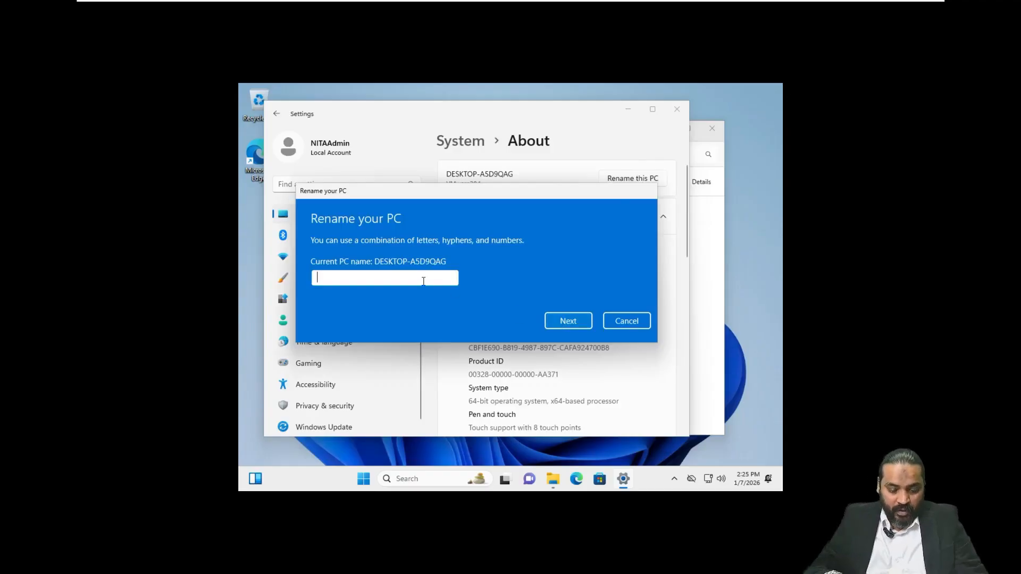
pyautogui.write('NITAM')
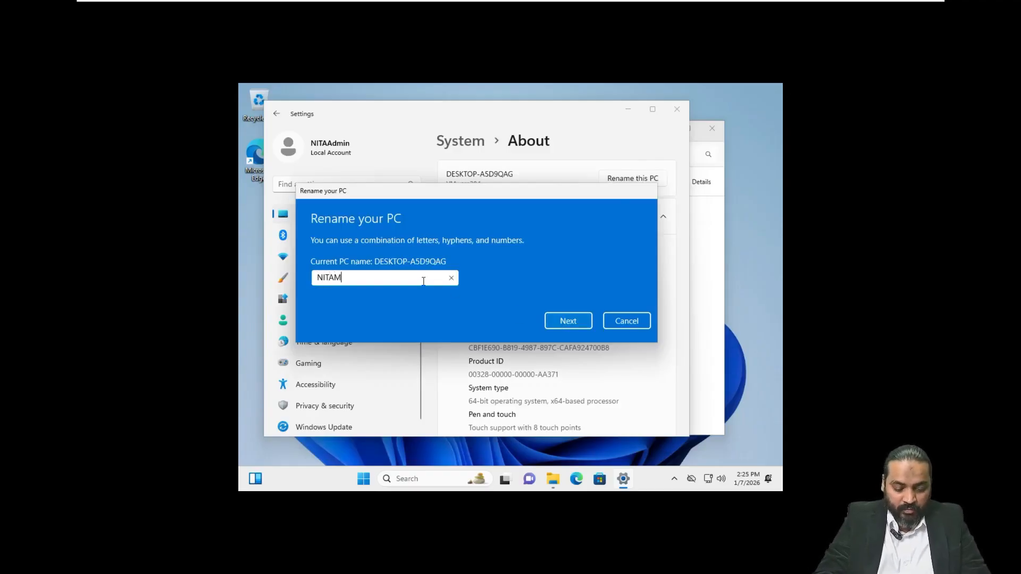
pyautogui.write('GMT01')
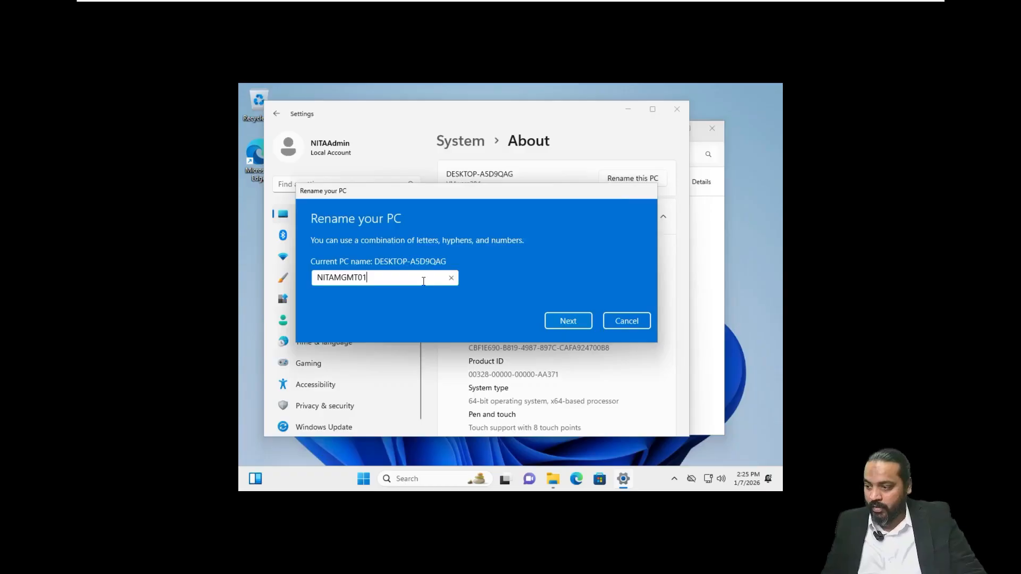
pyautogui.click(584, 324)
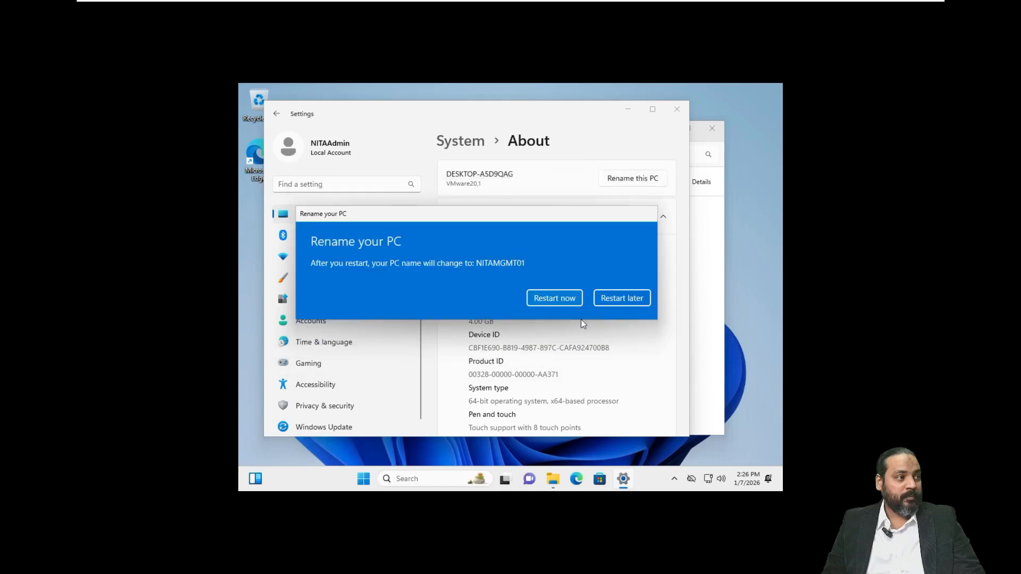
pyautogui.click(551, 301)
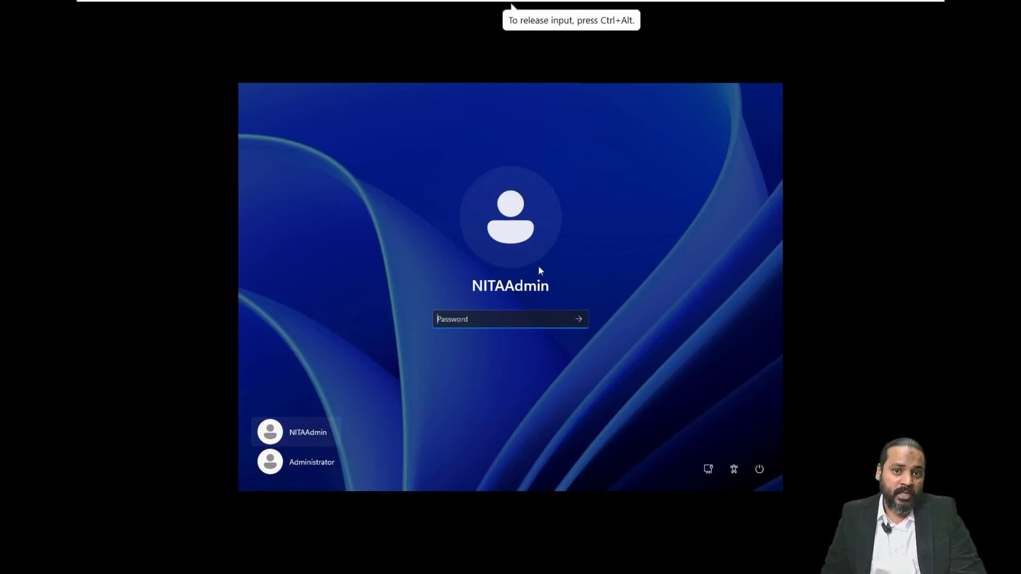
# Step: Sign in to Windows as Administrator with the account password
pyautogui.click(288, 465)
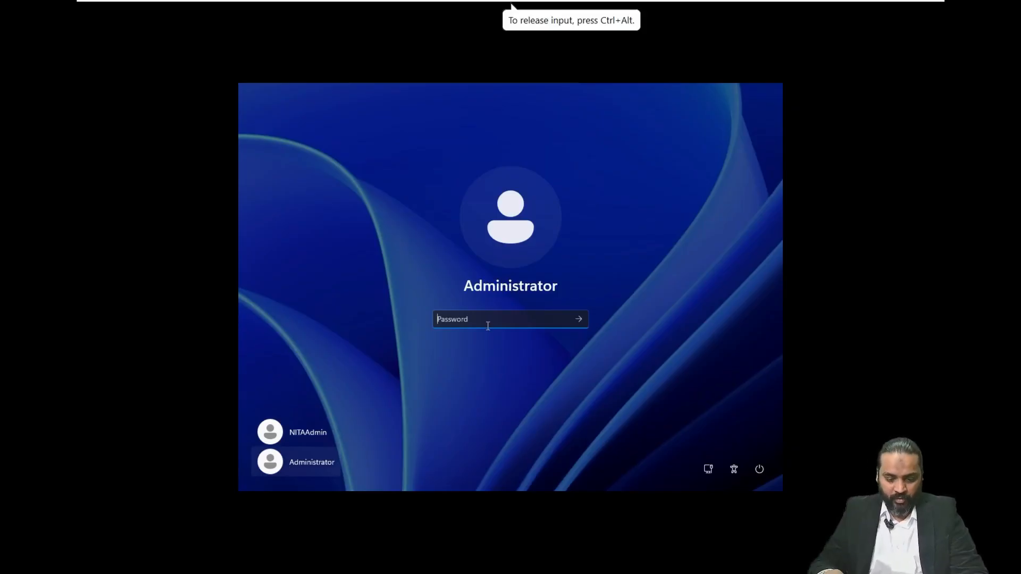
pyautogui.write('********')
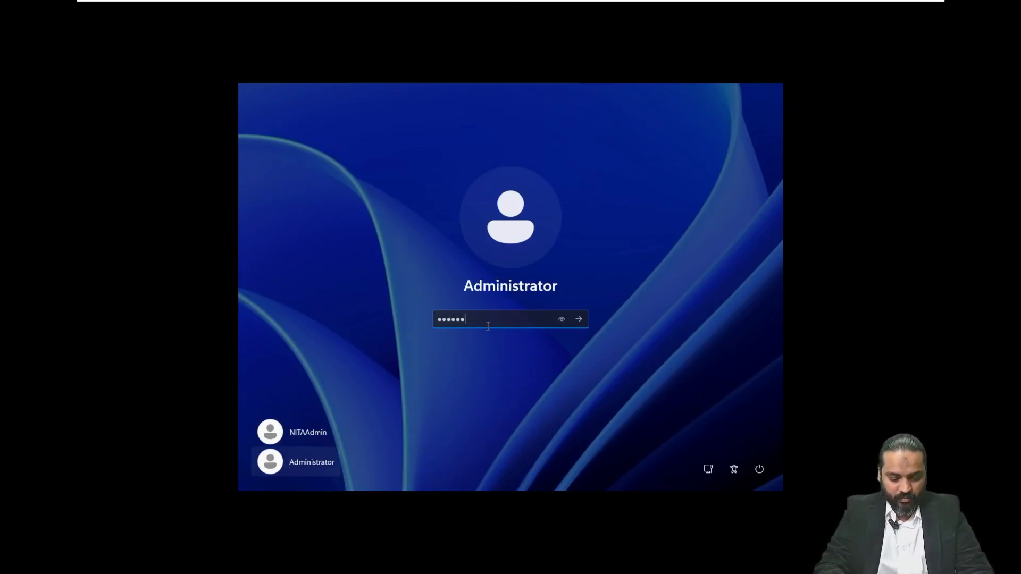
pyautogui.write('****')
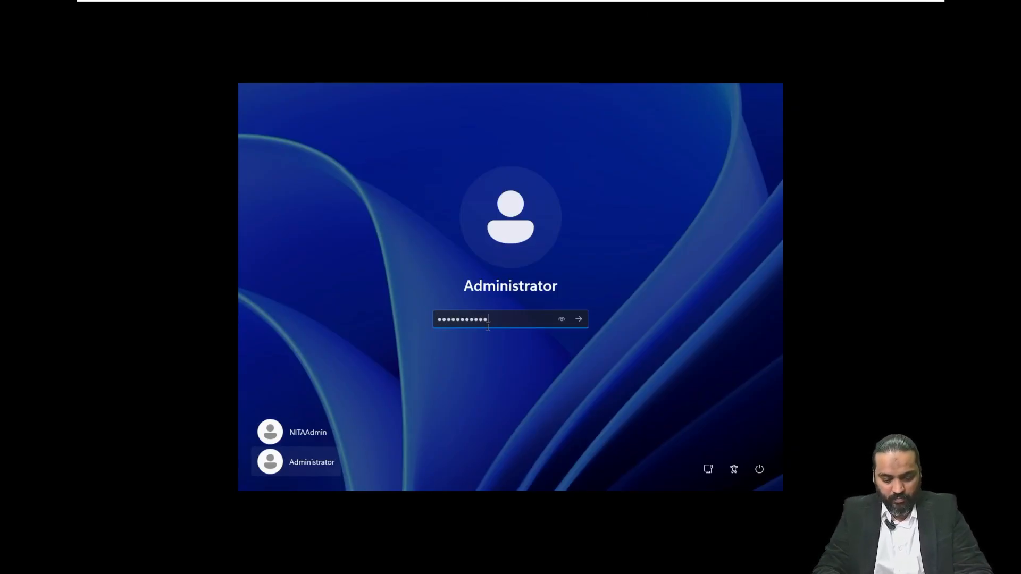
pyautogui.press('Return')
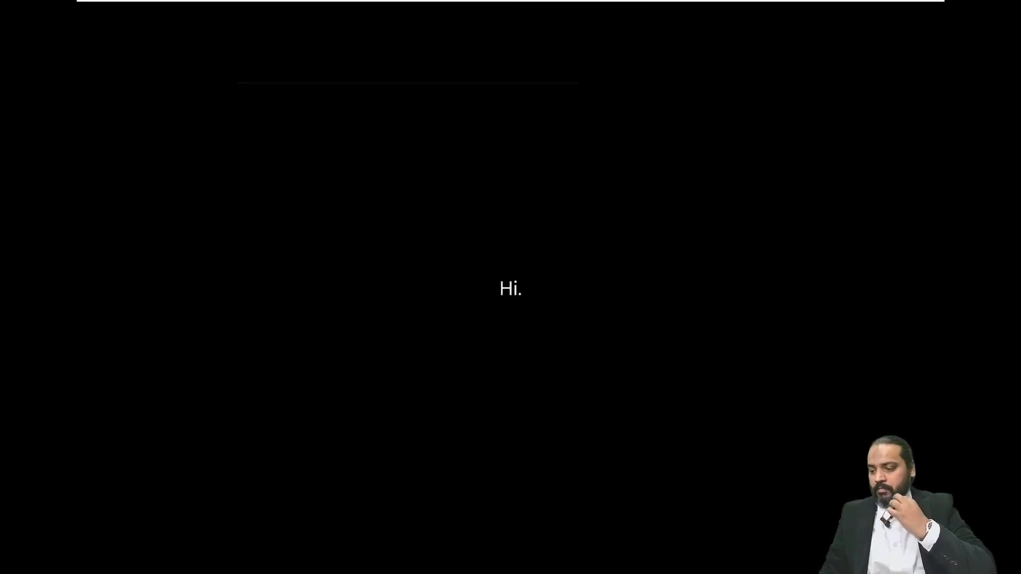
# Step: Review the device privacy settings, accept them with every option left at Yes, and close the Start menu
pyautogui.click(321, 509)
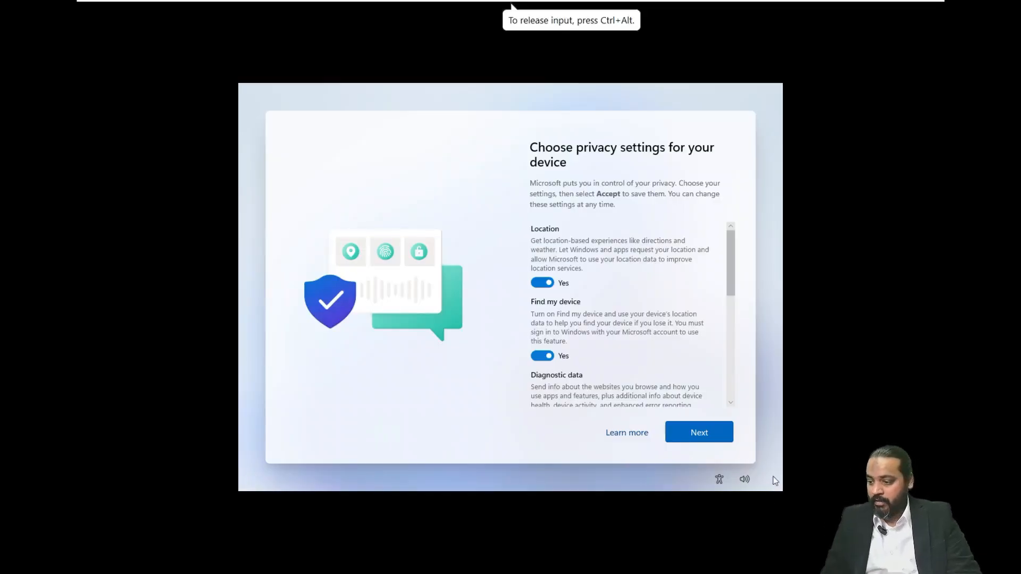
pyautogui.scroll(-5, 701, 359)
pyautogui.scroll(-1, 705, 383)
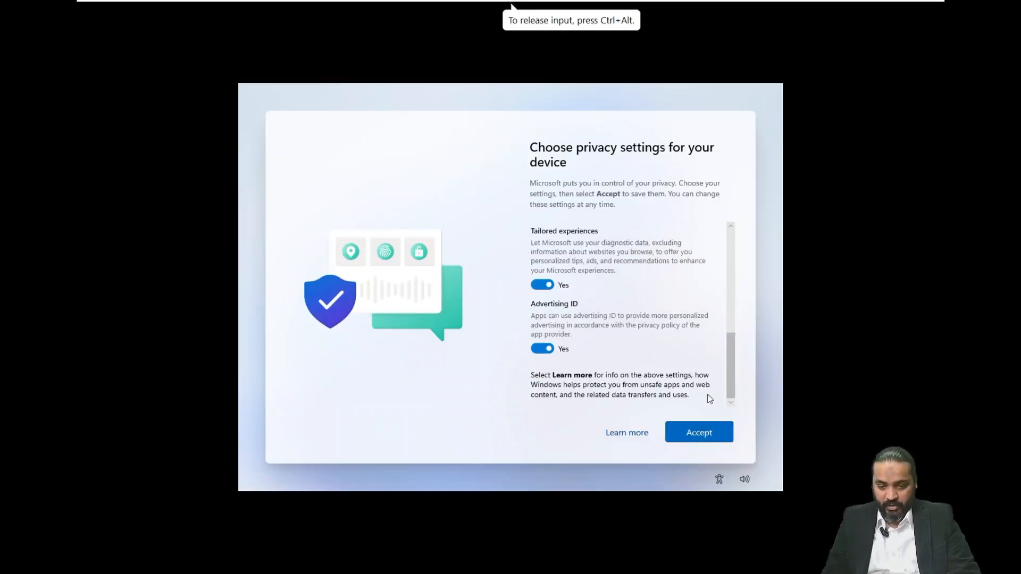
pyautogui.scroll(8, 707, 394)
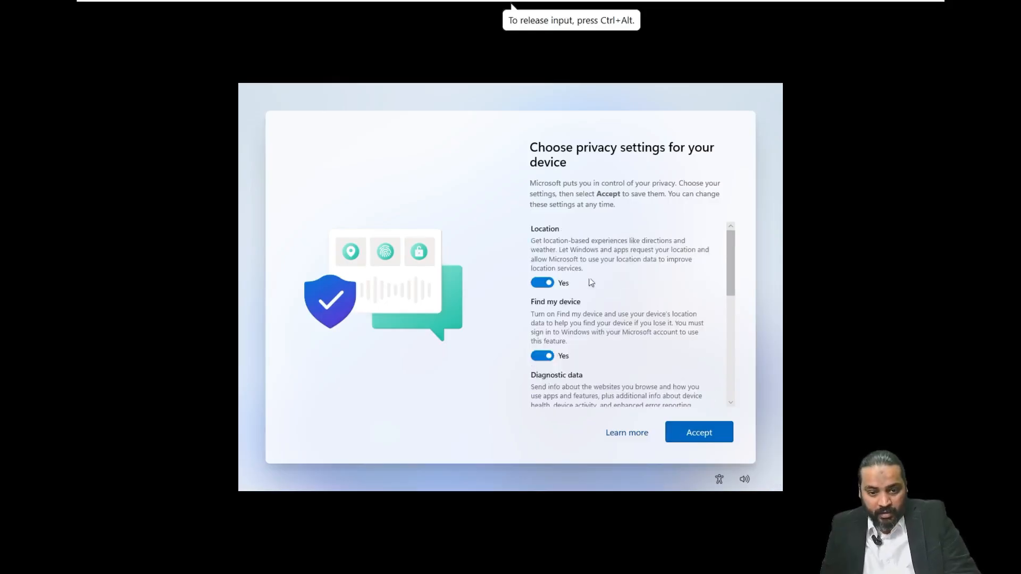
pyautogui.scroll(-5, 675, 337)
pyautogui.scroll(-2, 615, 345)
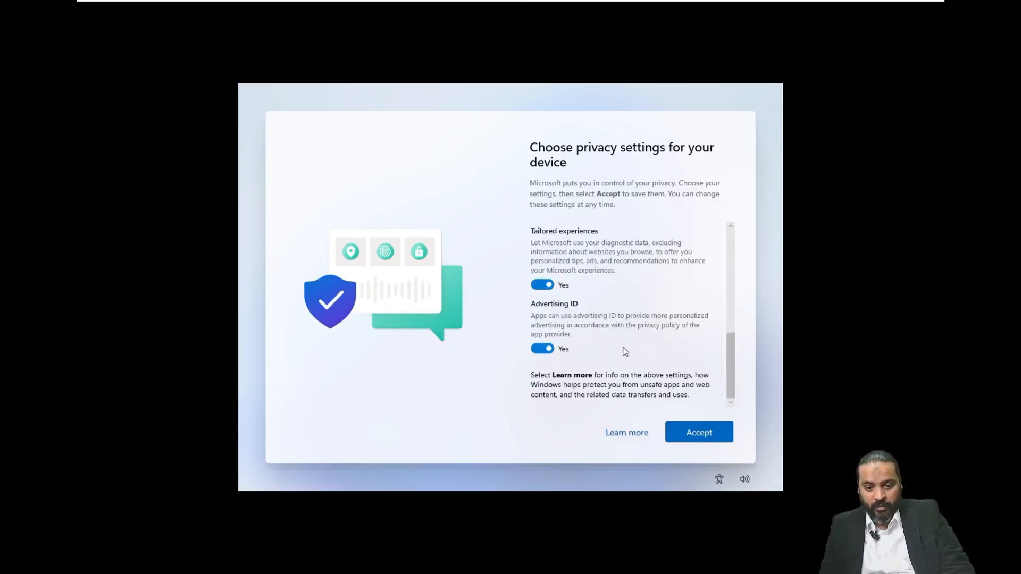
pyautogui.click(699, 433)
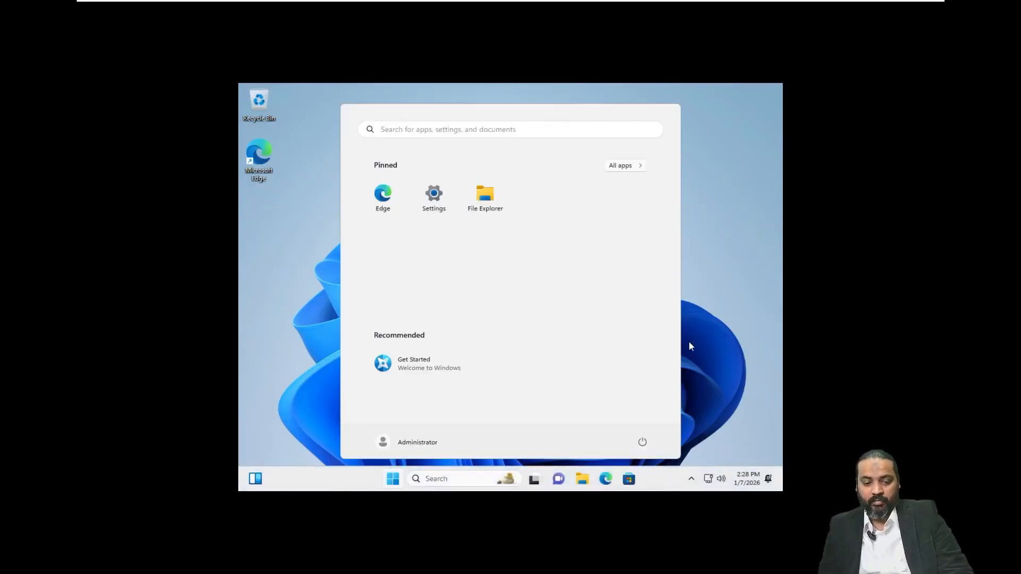
pyautogui.click(725, 300)
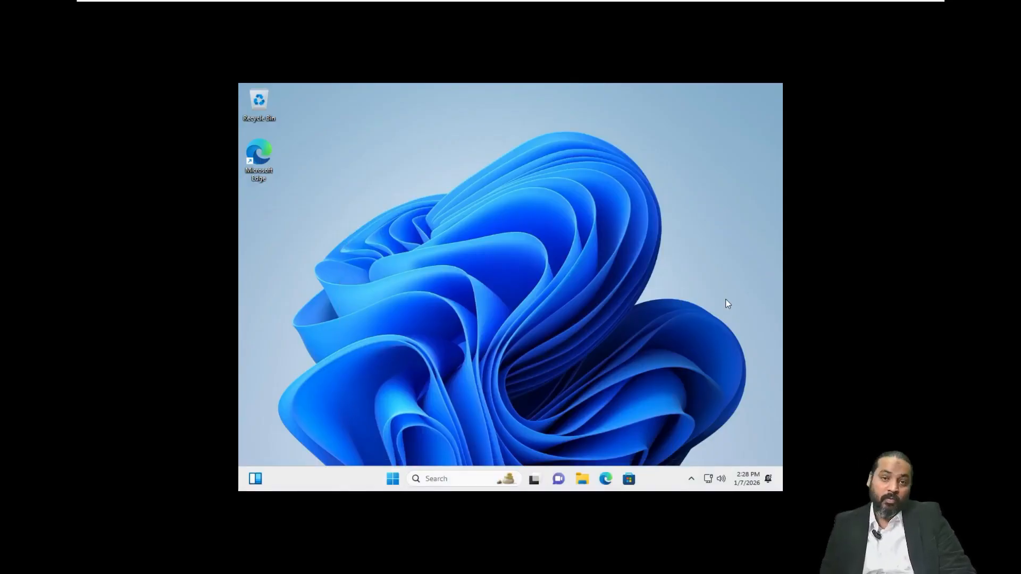
# Step: Start the VMware Tools installation for the NITAMGMT01 virtual machine by connecting its installer CD
pyautogui.moveTo(742, 5)
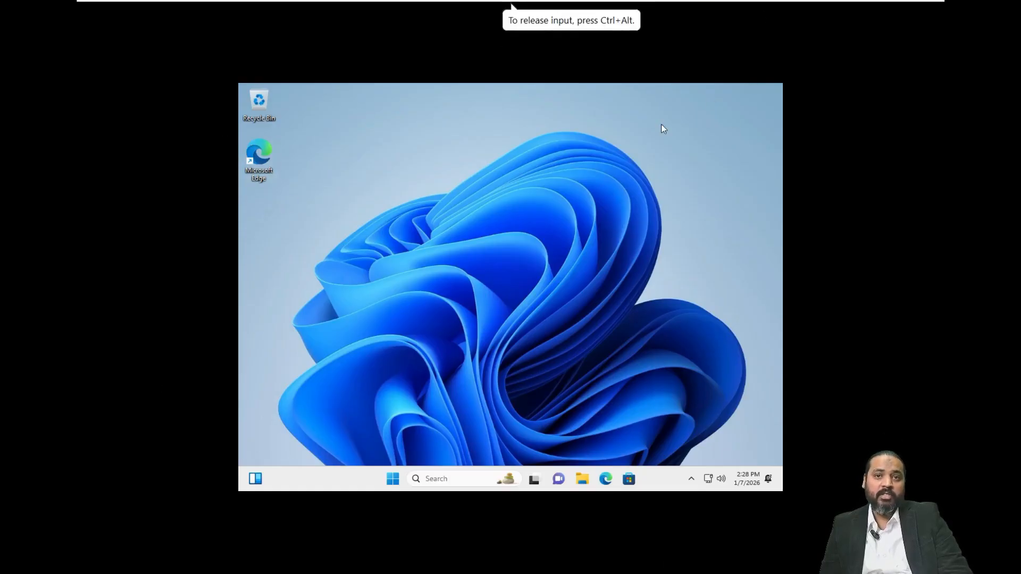
pyautogui.moveTo(694, 2)
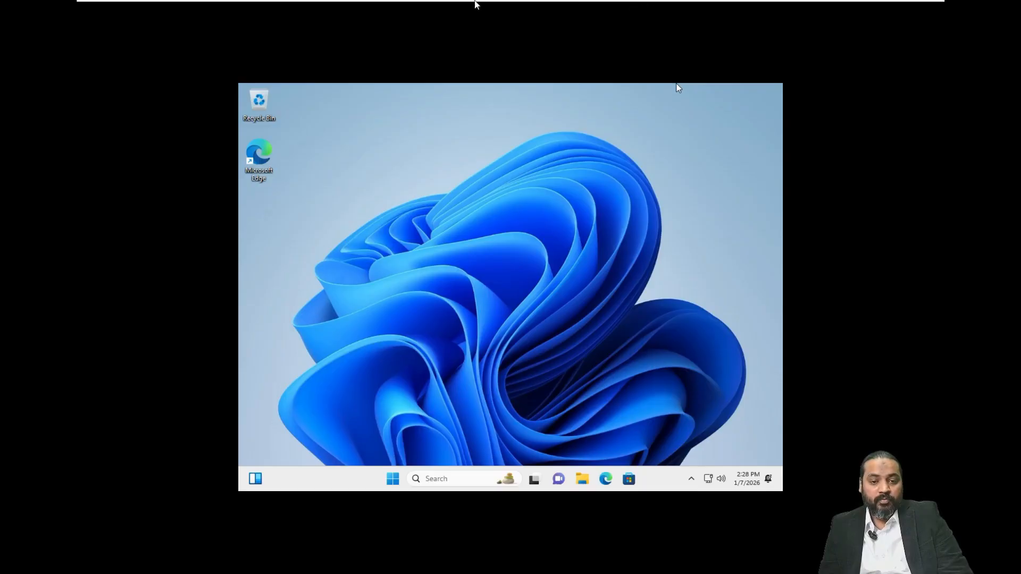
pyautogui.moveTo(453, 8)
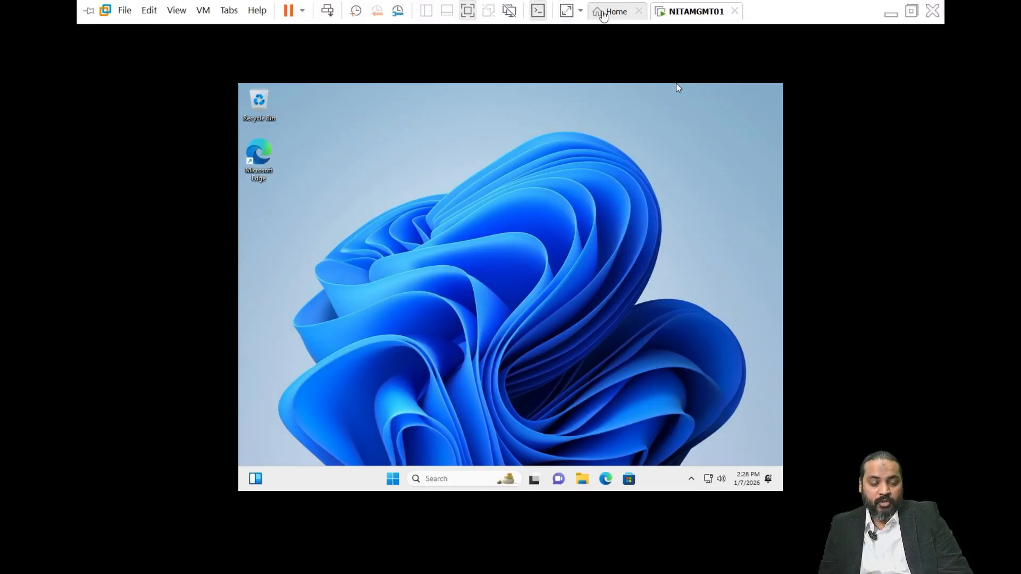
pyautogui.click(601, 11)
pyautogui.rightClick(71, 65)
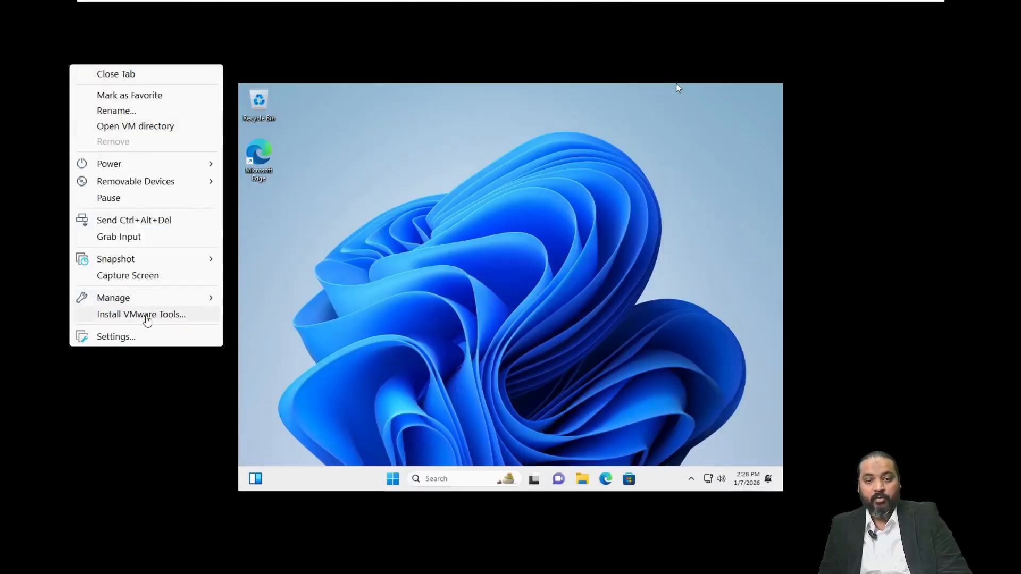
pyautogui.click(147, 318)
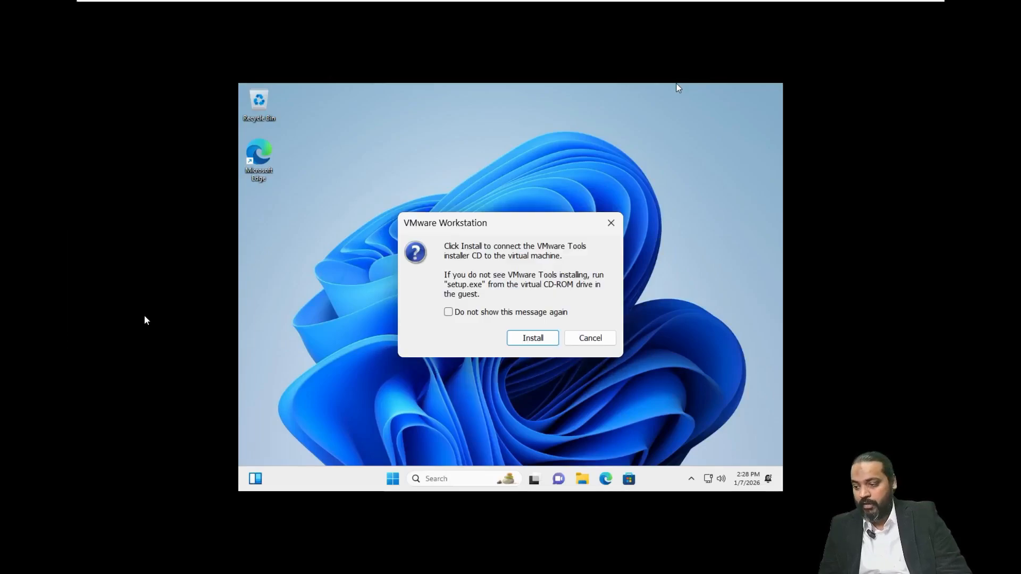
pyautogui.click(532, 339)
# Step: Run setup64.exe from the VMware Tools disc in DVD drive D: to launch the setup wizard
pyautogui.click(582, 478)
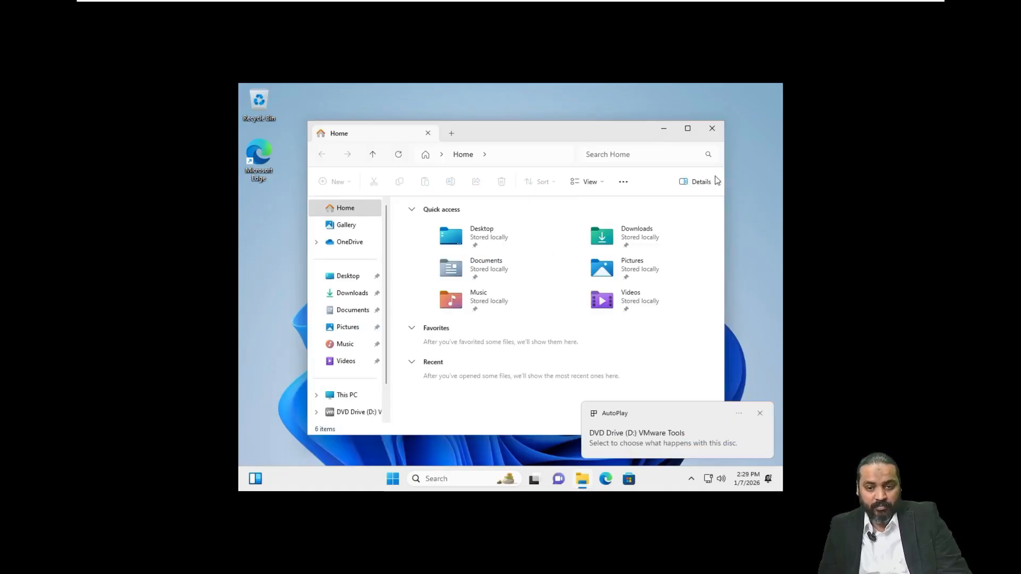
pyautogui.click(712, 128)
pyautogui.click(642, 440)
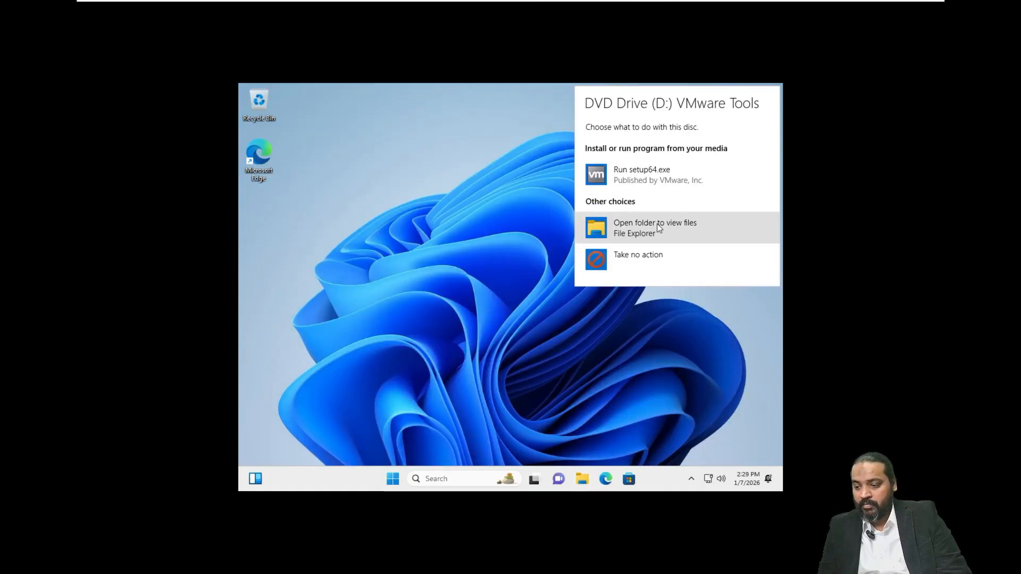
pyautogui.click(642, 179)
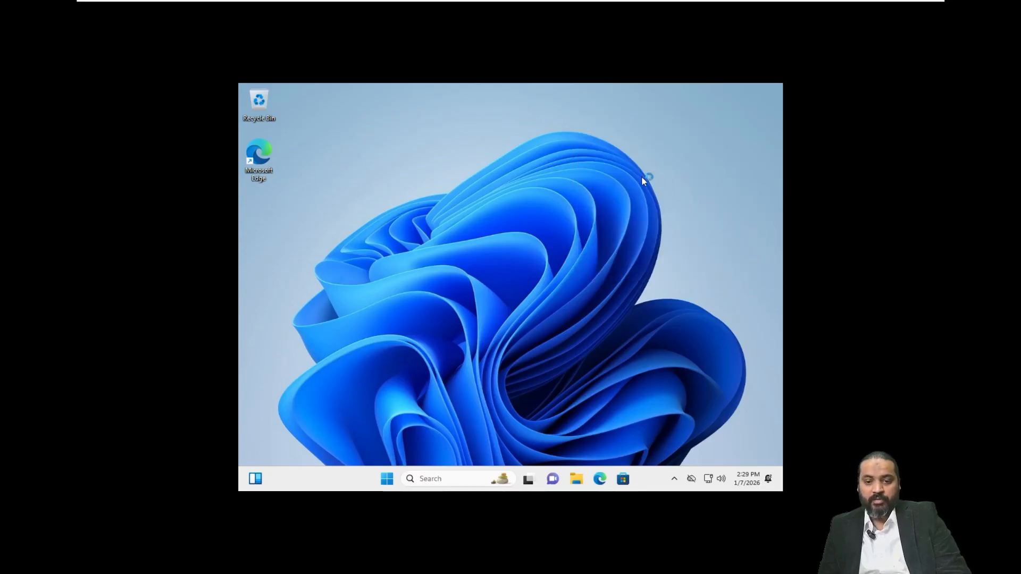
pyautogui.click(1005, 327)
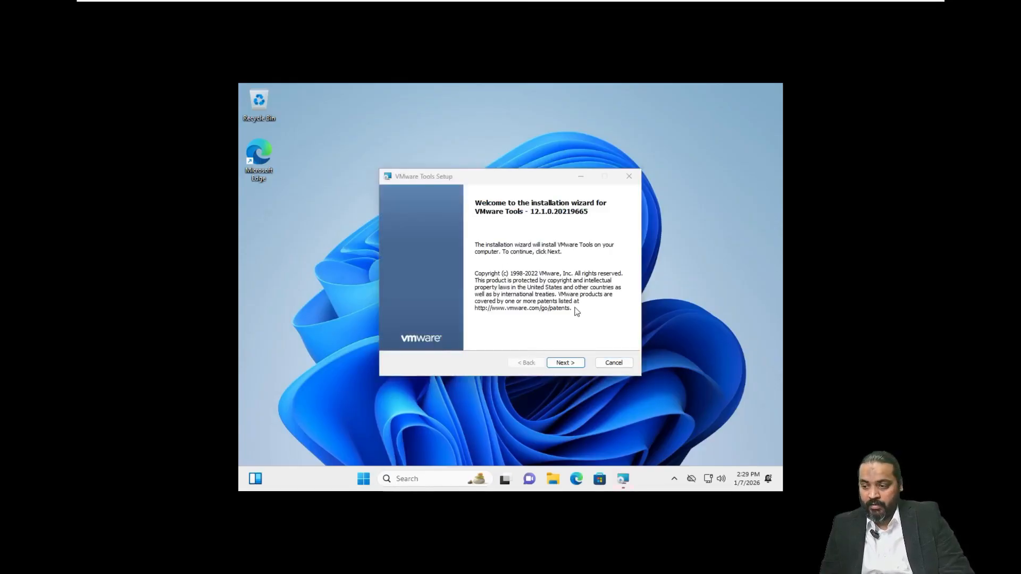
# Step: Install VMware Tools with the Typical setup type, finish the wizard and restart the virtual machine
pyautogui.click(559, 364)
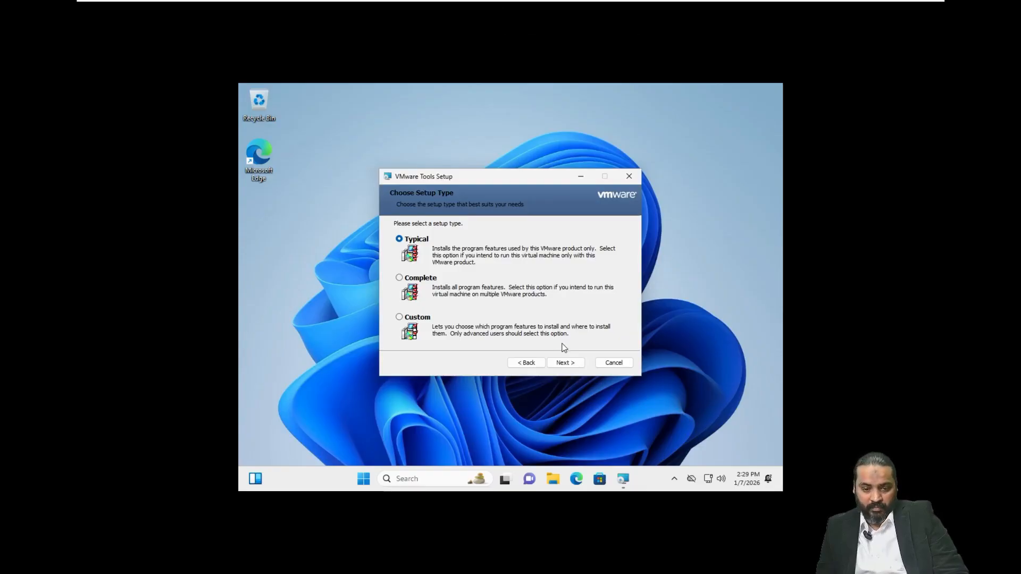
pyautogui.click(565, 363)
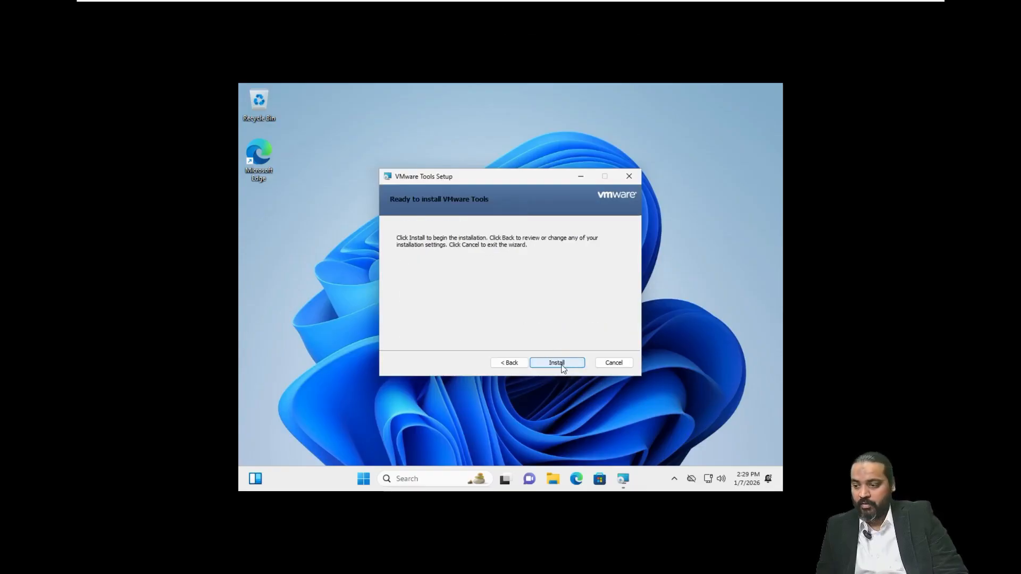
pyautogui.click(563, 364)
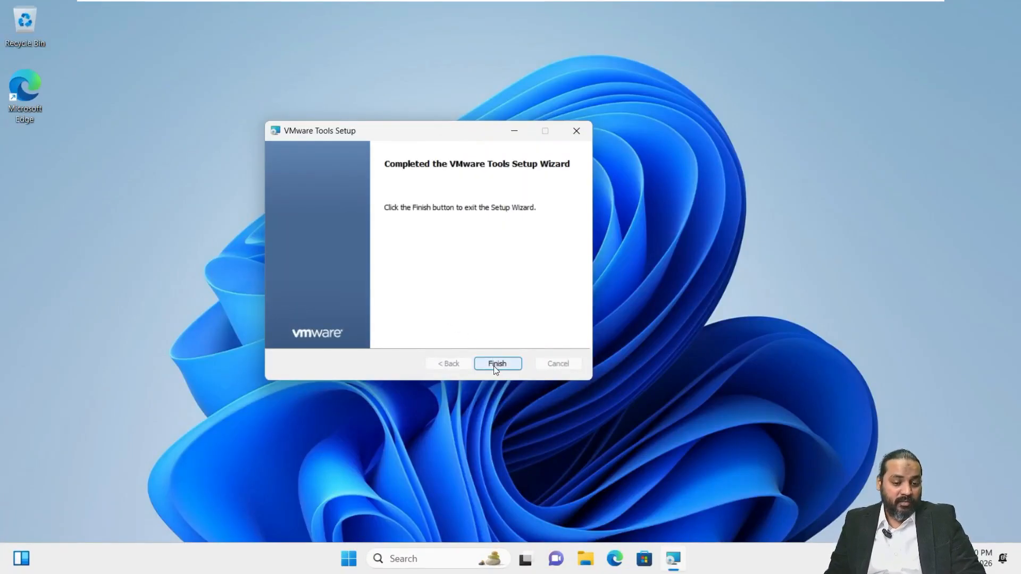
pyautogui.click(494, 365)
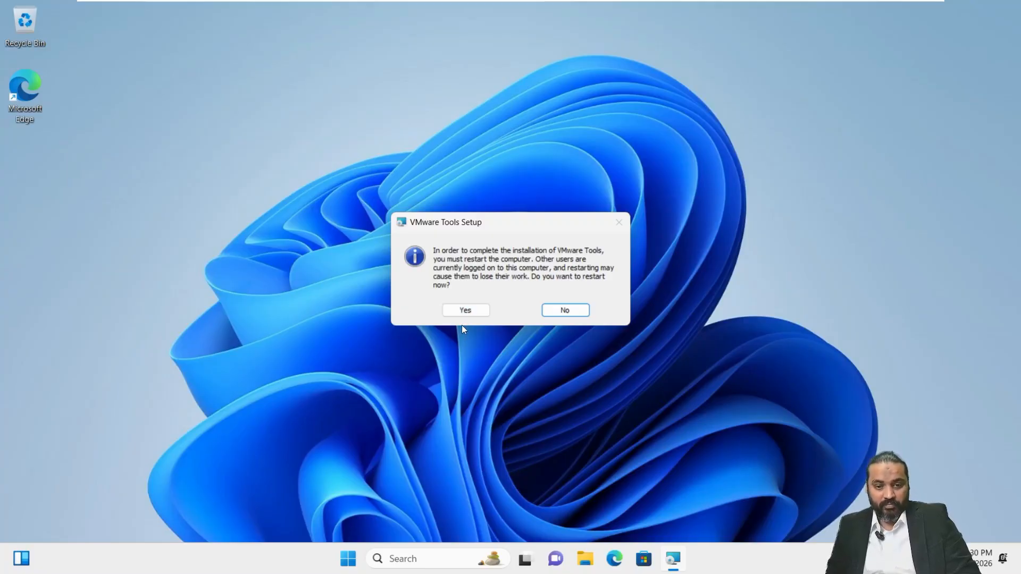
pyautogui.click(467, 310)
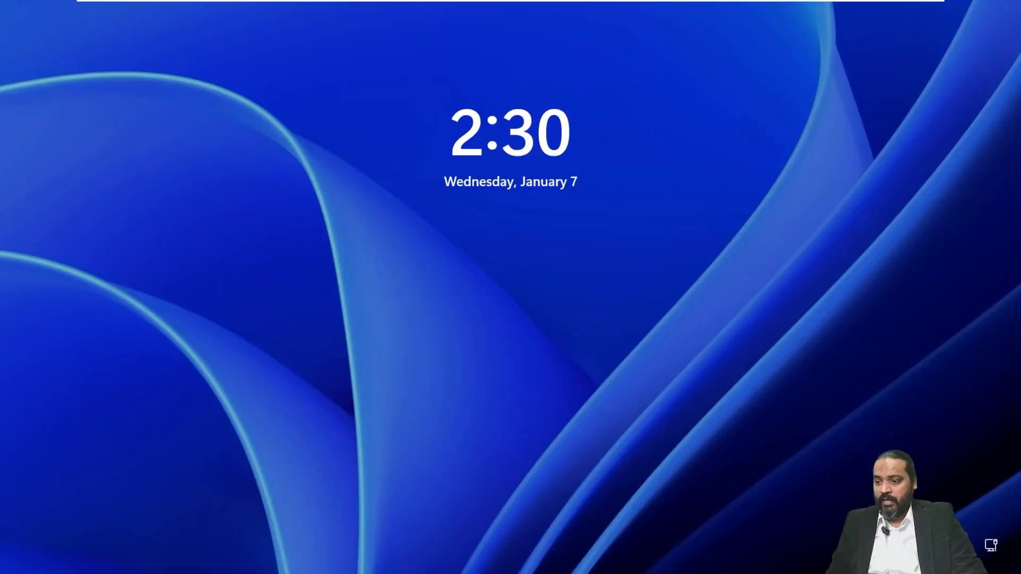
# Step: Unlock the restarted virtual machine and sign in as Administrator with the account password
pyautogui.moveTo(591, 1)
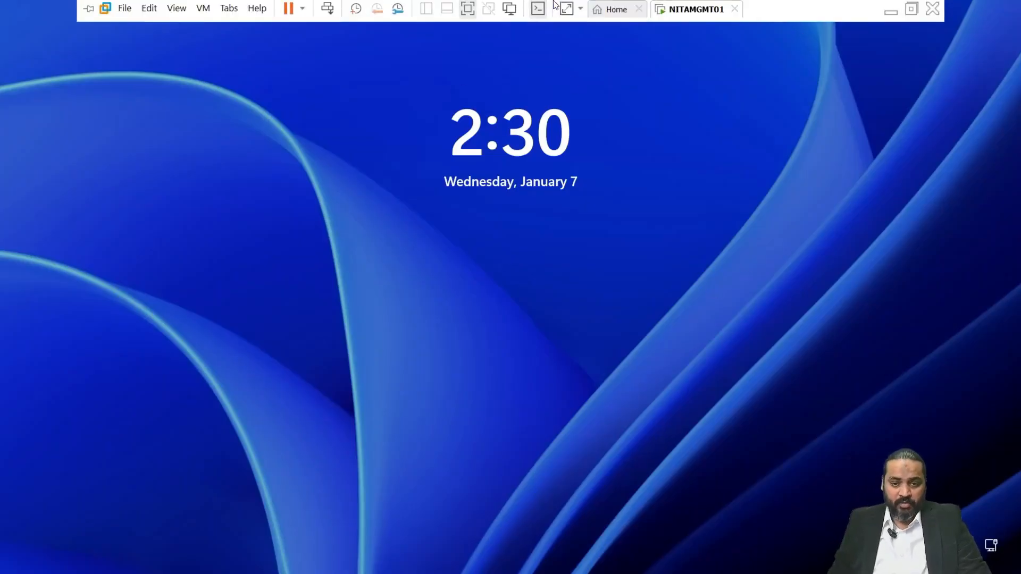
pyautogui.click(328, 14)
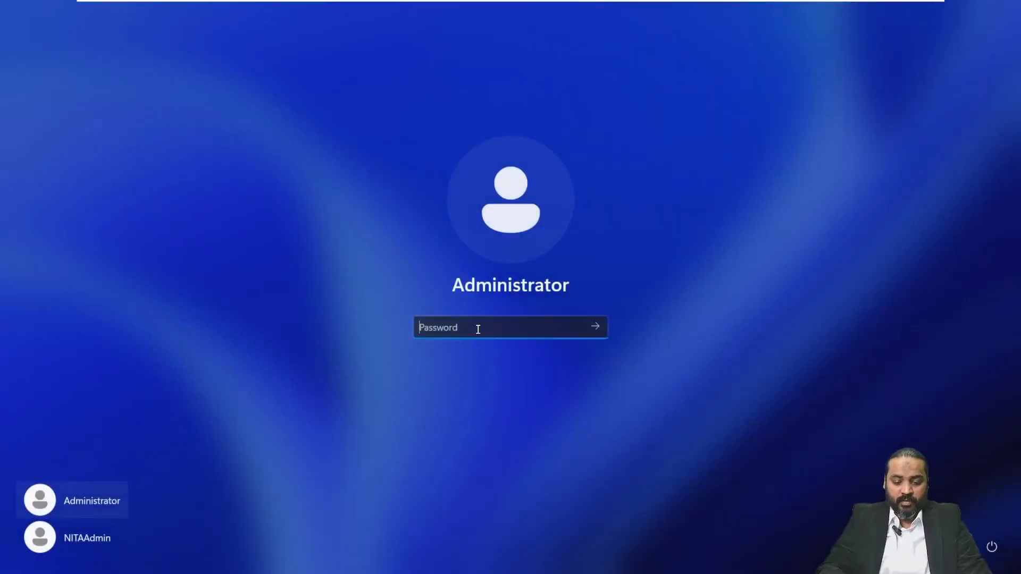
pyautogui.write('•••••••••••')
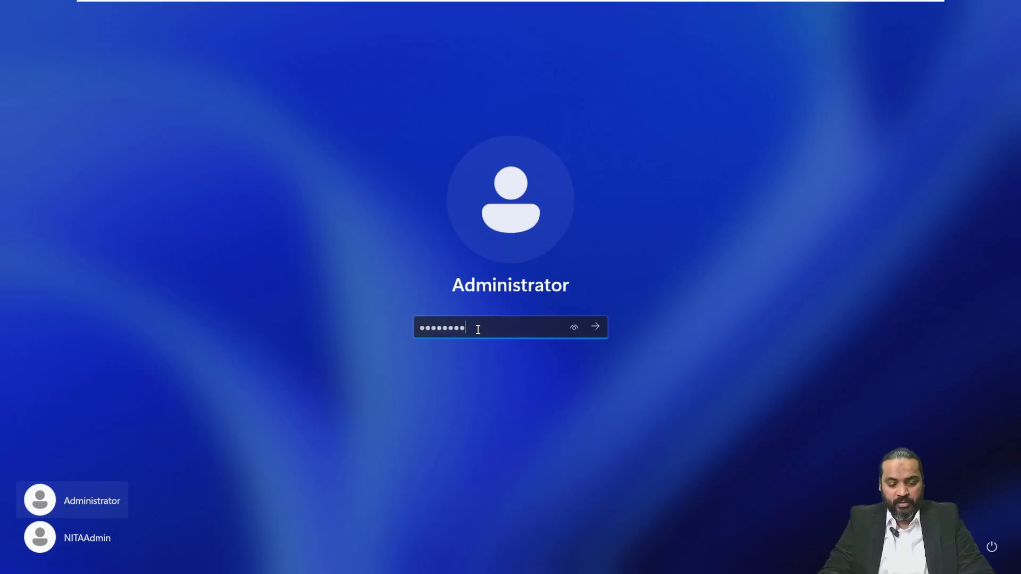
pyautogui.press('Return')
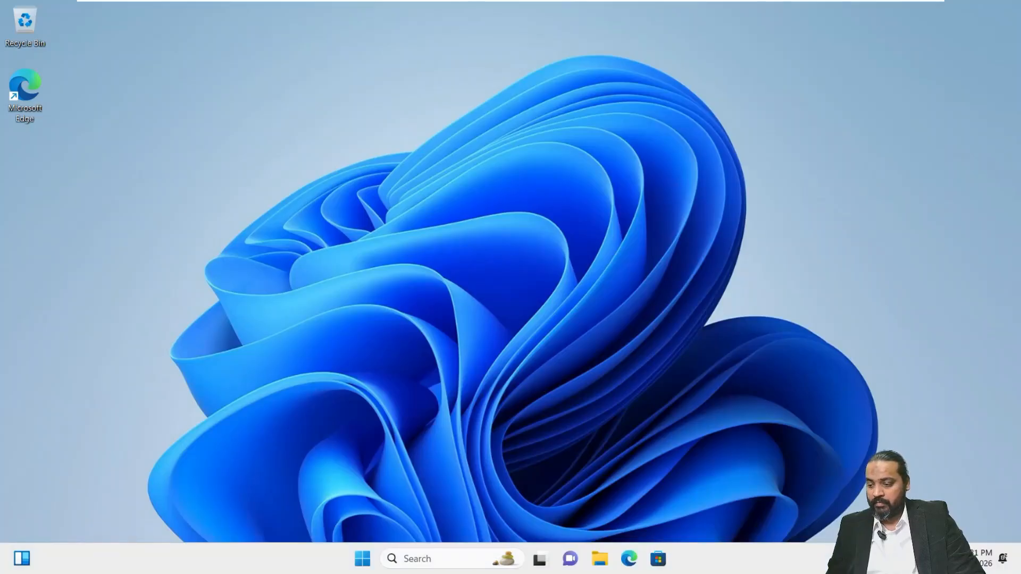
# Step: Open Network Connections by running ncpa.cpl in an elevated Command Prompt, and close the Command Prompt
pyautogui.click(362, 564)
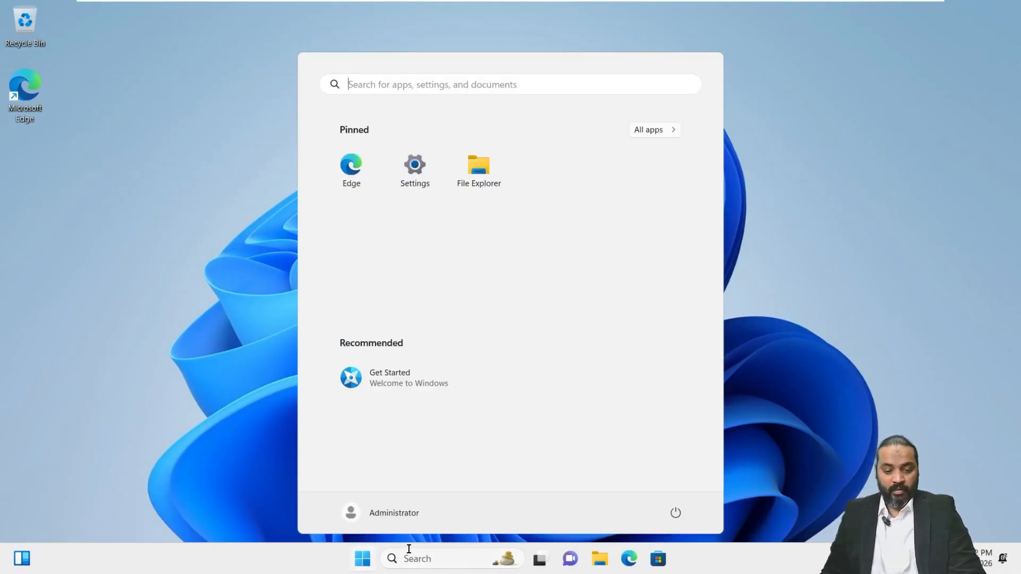
pyautogui.click(431, 563)
pyautogui.write('cmd')
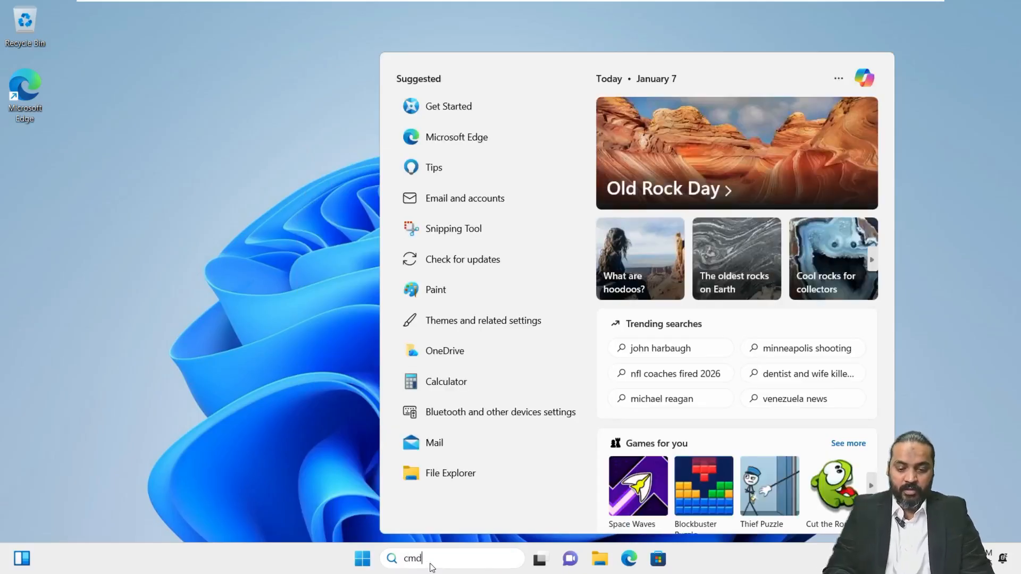
pyautogui.hotkey('ctrl', 'shift', 'Return')
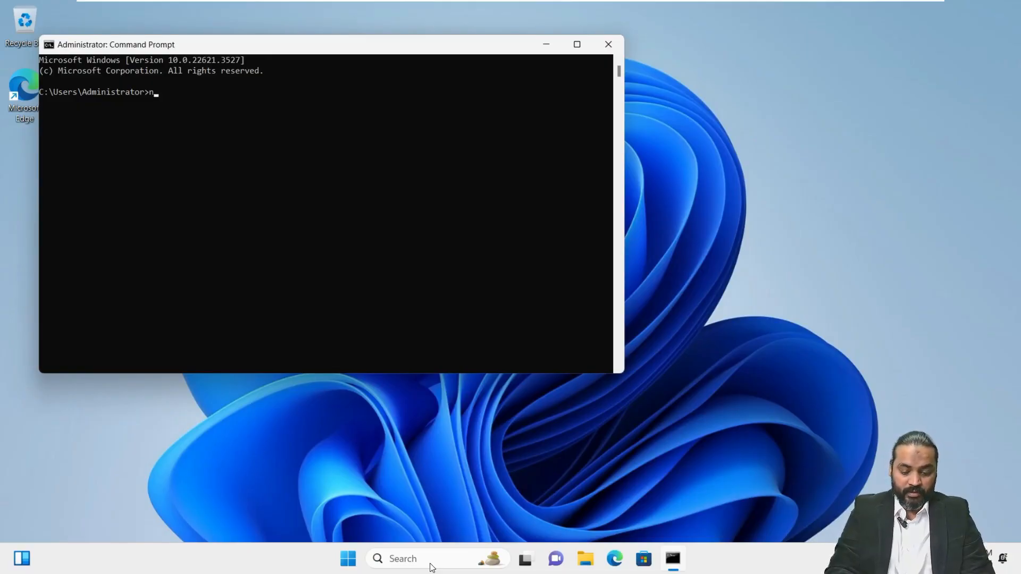
pyautogui.write('ncpa.cpl')
pyautogui.press('Return')
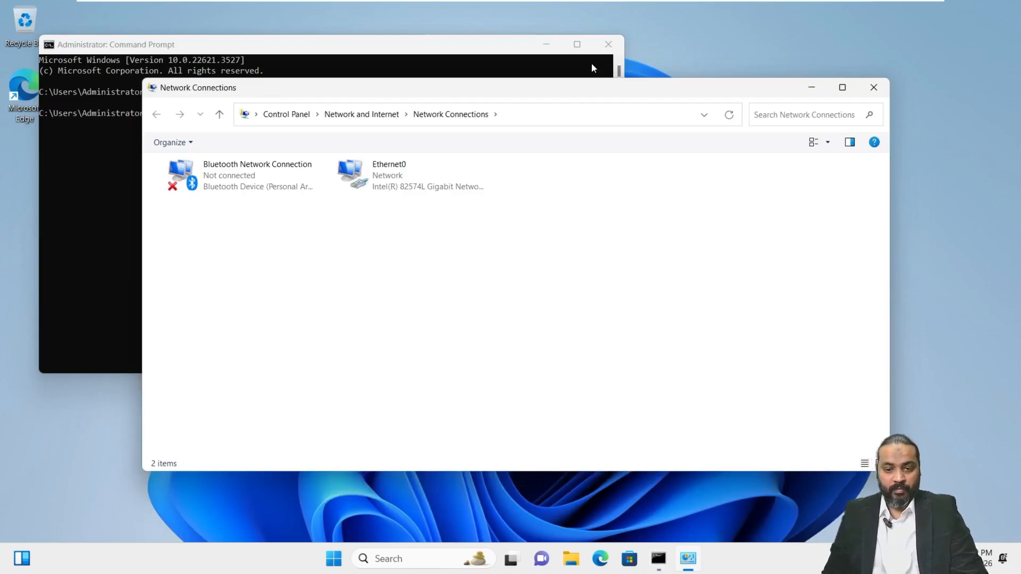
pyautogui.click(609, 44)
# Step: Open the Internet Protocol Version 4 (TCP/IPv4) properties of the Ethernet0 adapter and move the dialog beside the adapter's properties
pyautogui.click(394, 181)
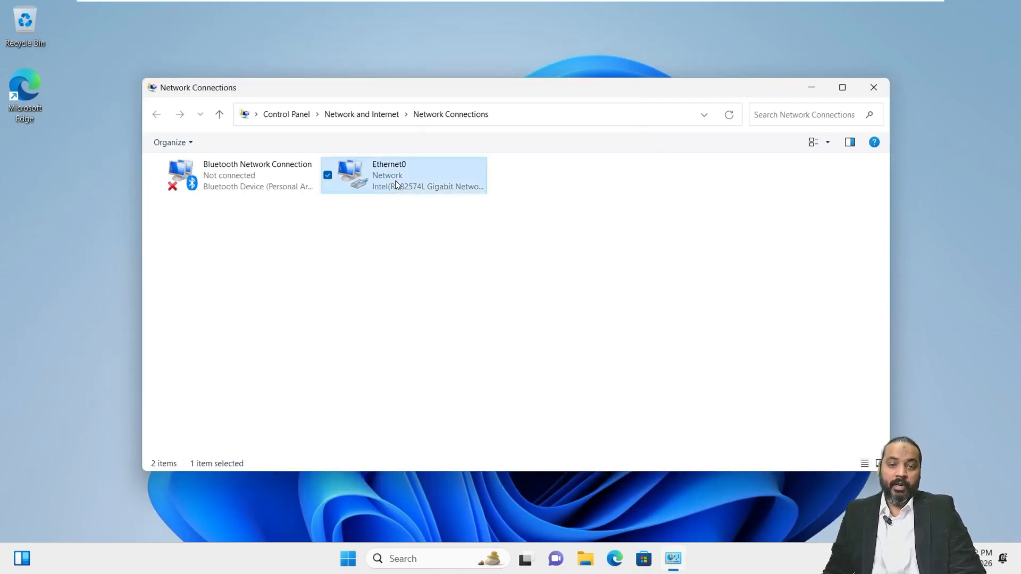
pyautogui.rightClick(395, 184)
pyautogui.click(453, 311)
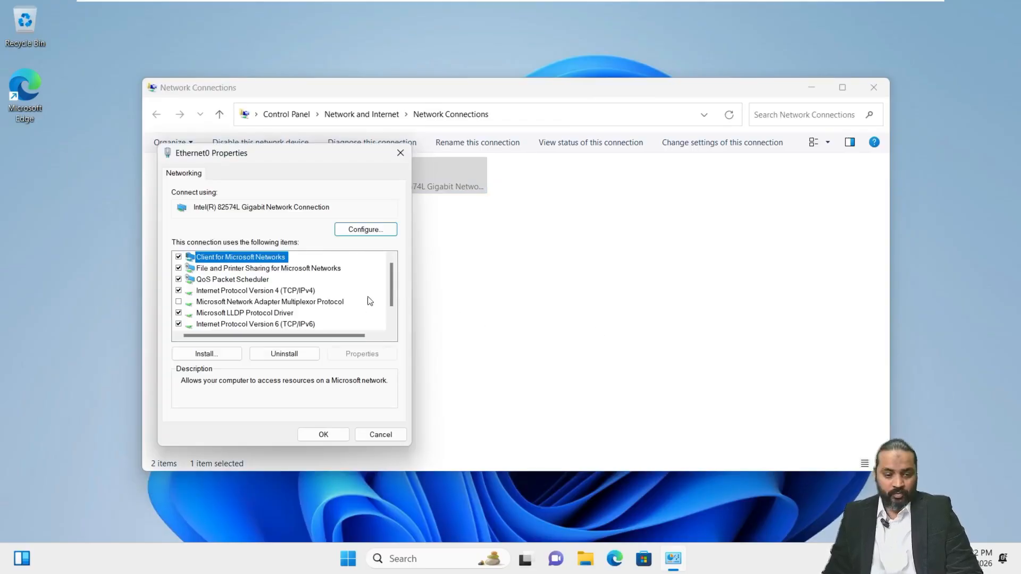
pyautogui.doubleClick(271, 291)
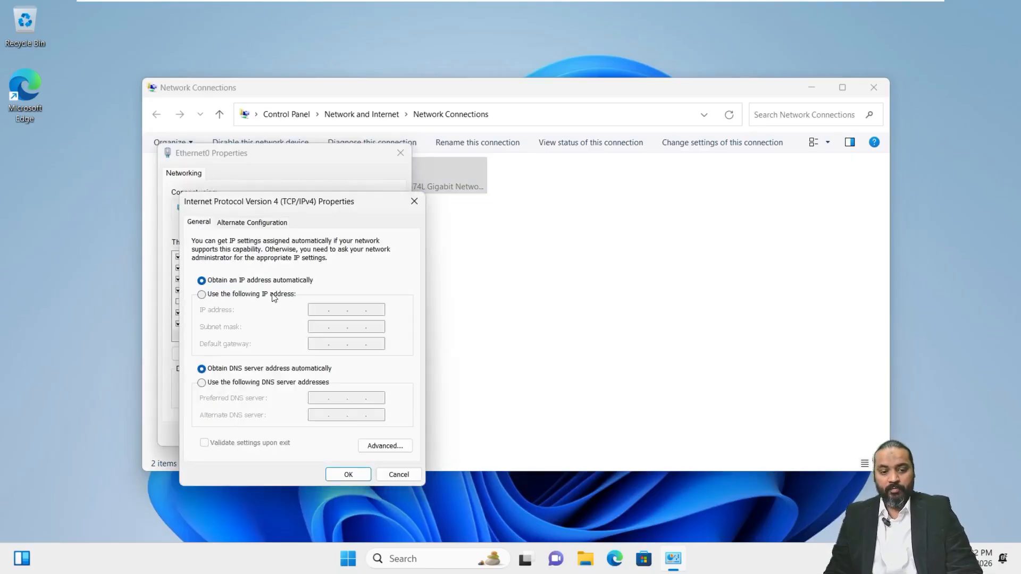
pyautogui.moveTo(365, 207); pyautogui.dragTo(815, 143)
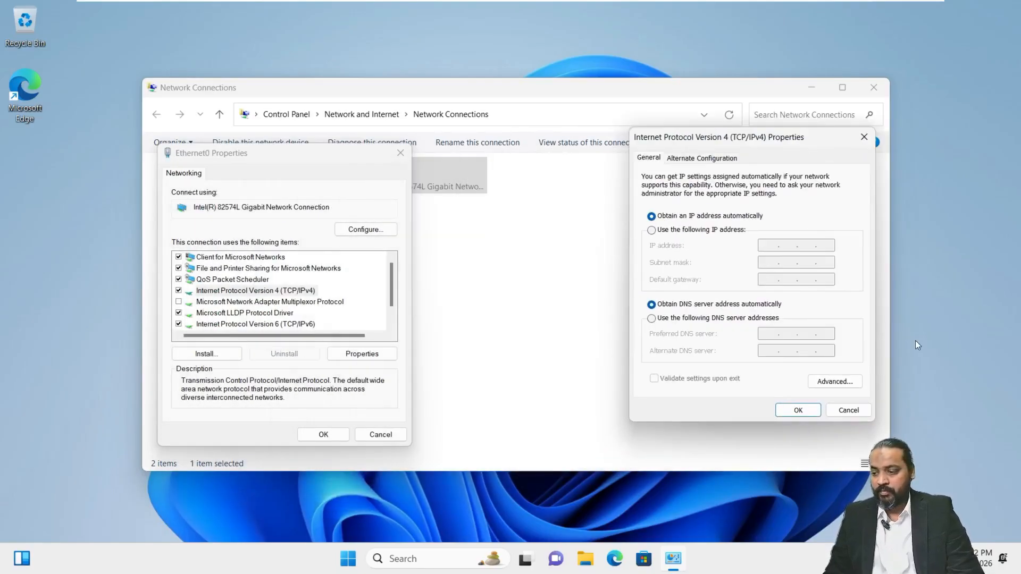
# Step: Assign the static IP address 172.16.10.10 with the default subnet mask 255.255.0.0
pyautogui.click(651, 230)
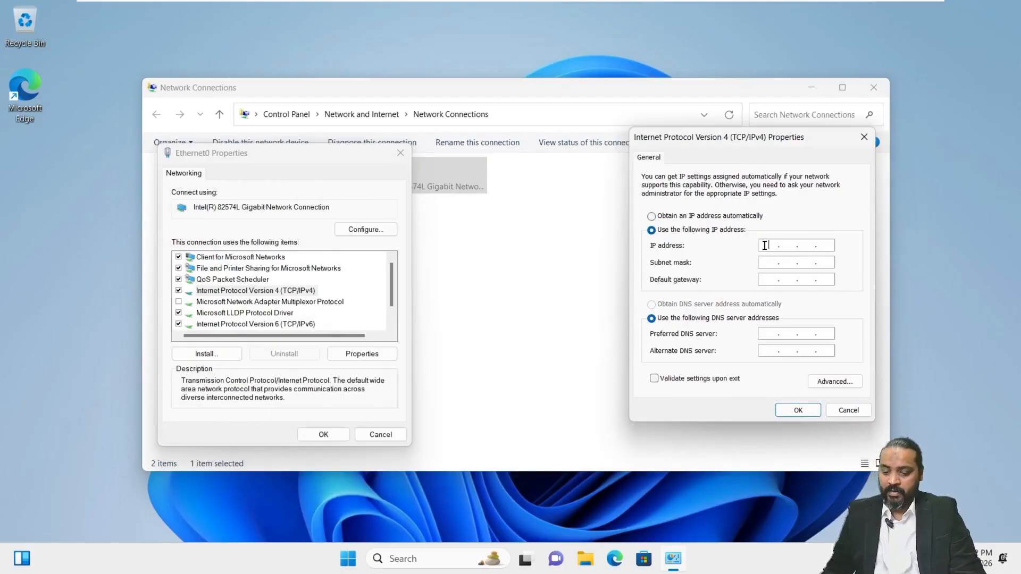
pyautogui.write('172 . 16 . ')
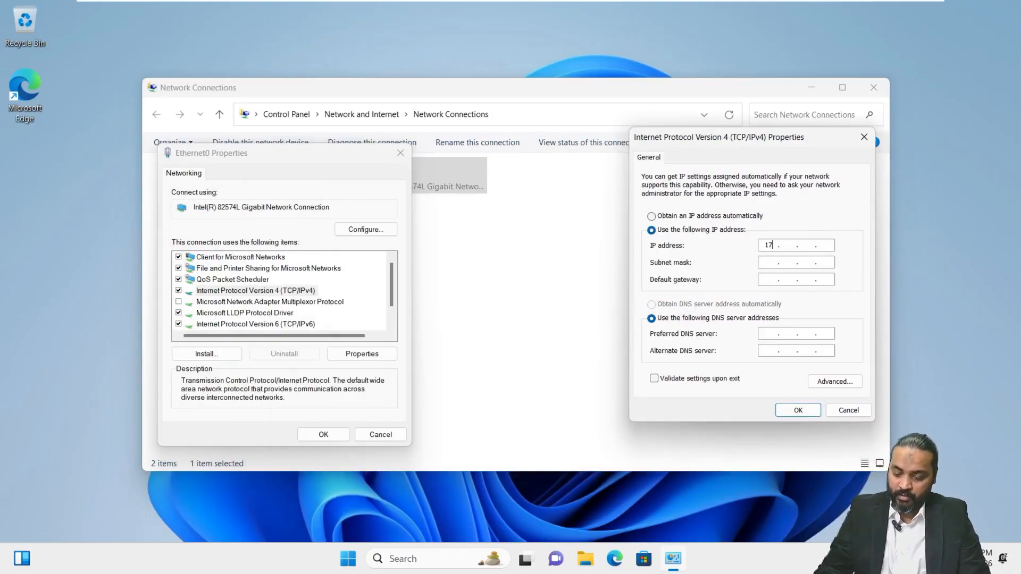
pyautogui.write('10 . 10')
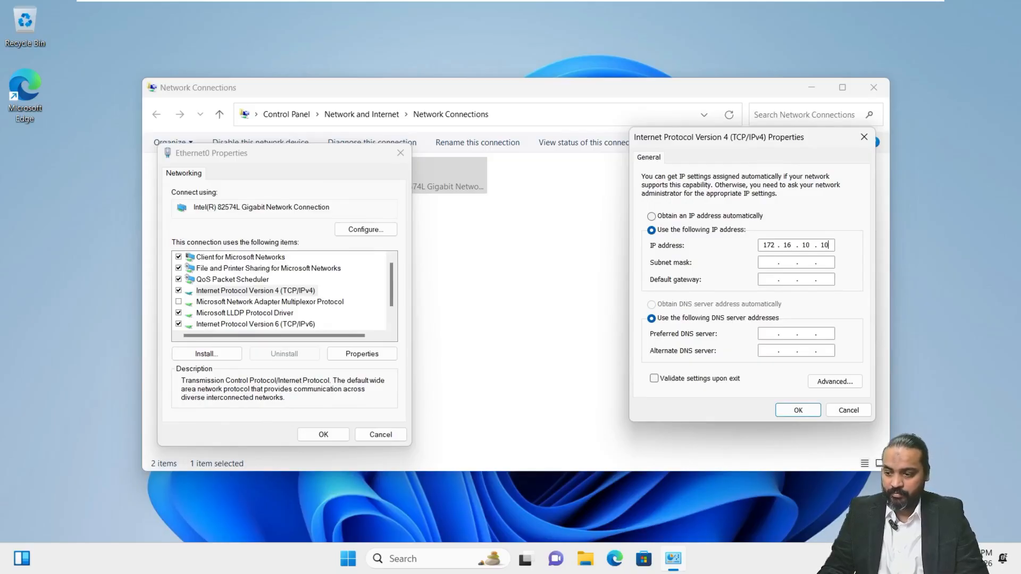
pyautogui.press('Tab')
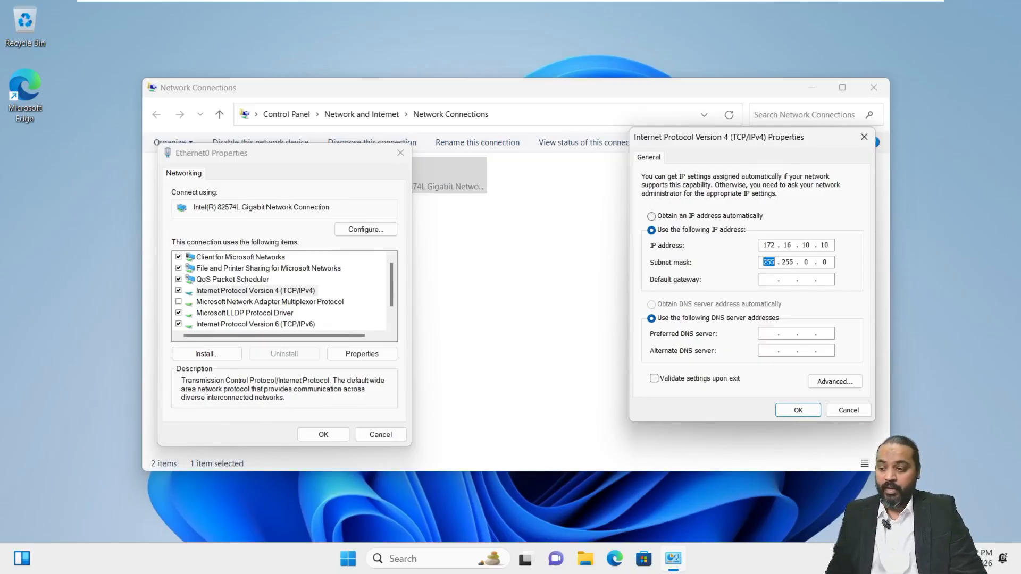
pyautogui.press('Tab')
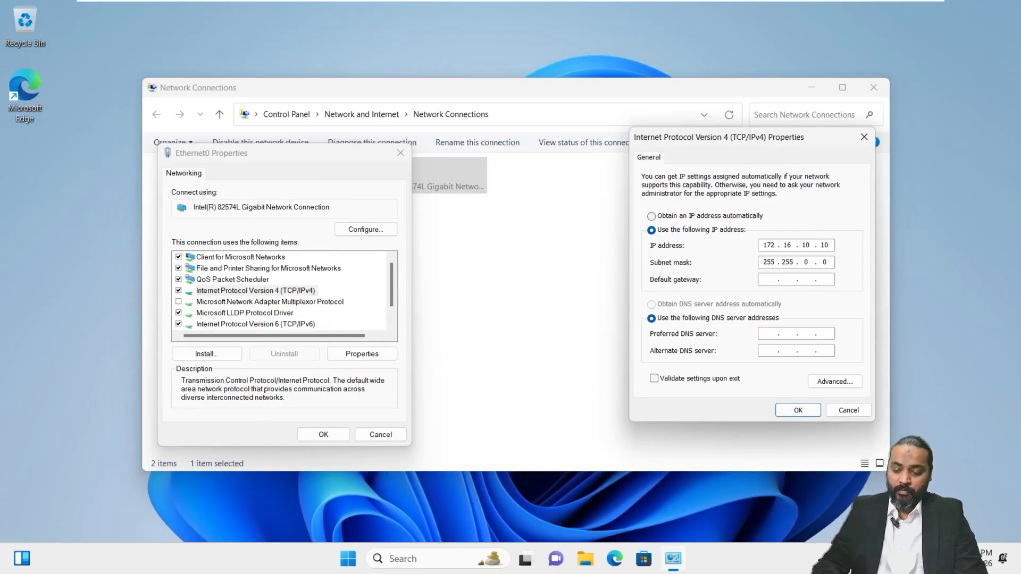
# Step: Set the default gateway to 172.16.10.1
pyautogui.write('172.16.')
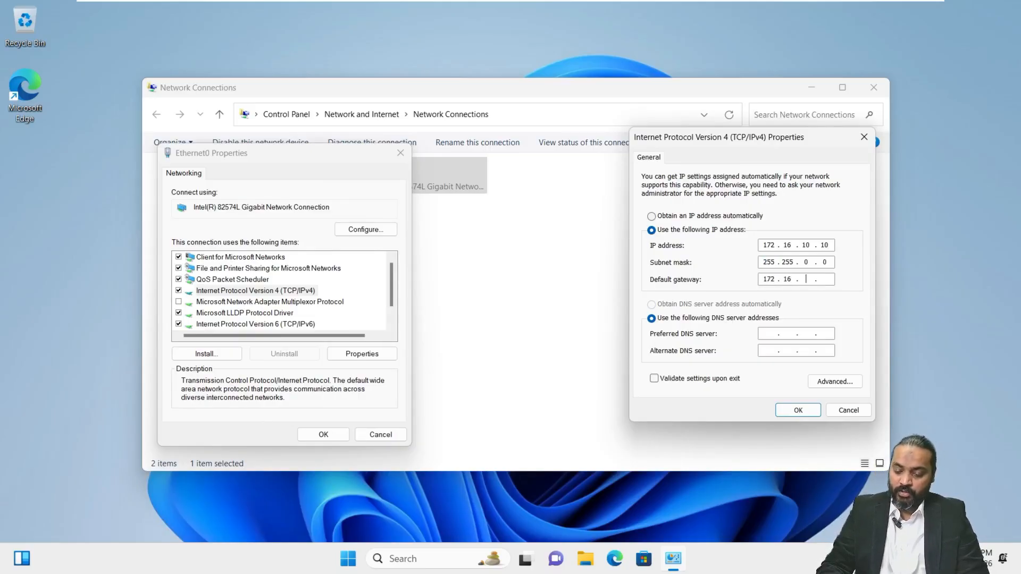
pyautogui.write('1.')
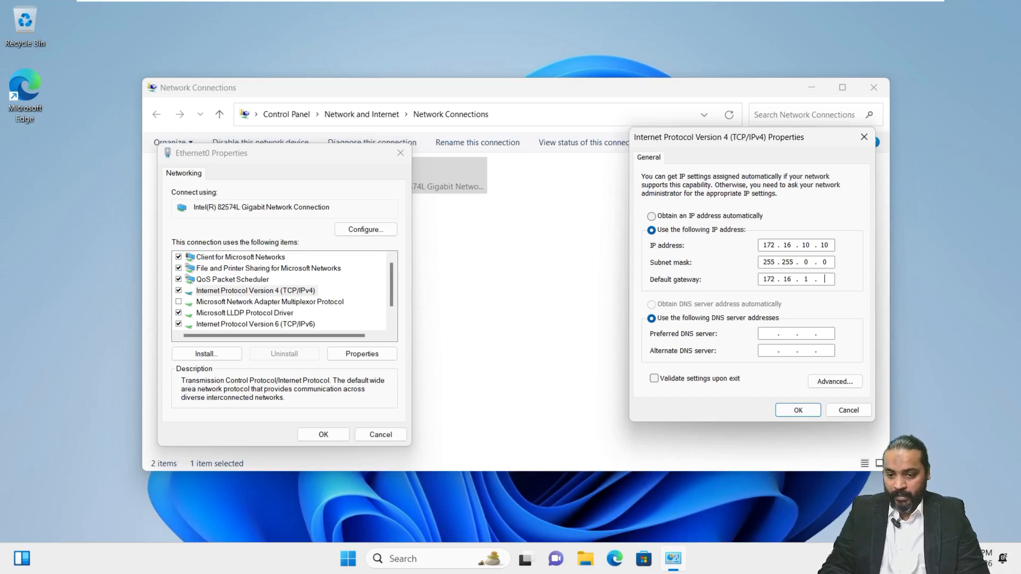
pyautogui.write('10')
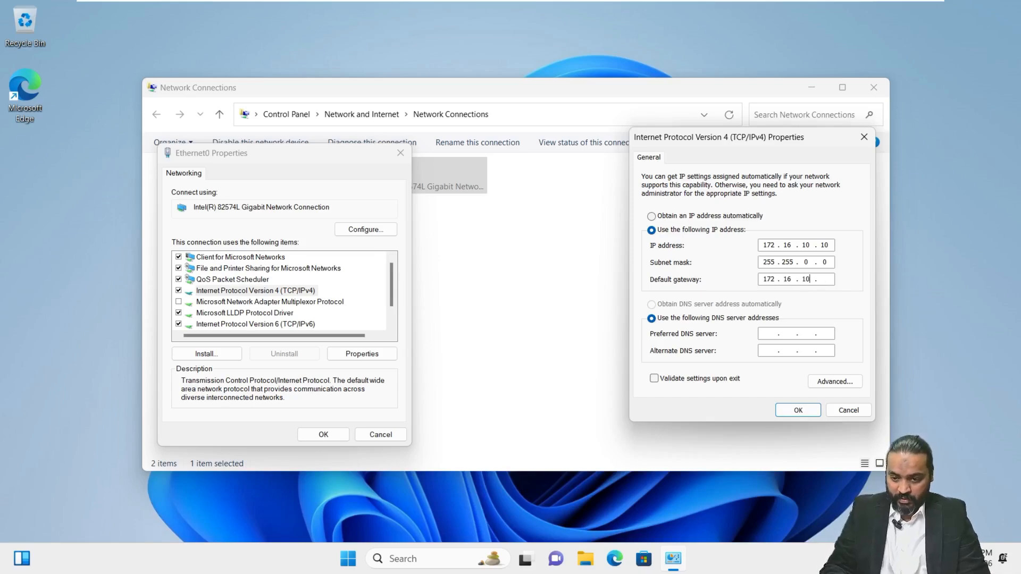
pyautogui.write('1')
pyautogui.press('Tab')
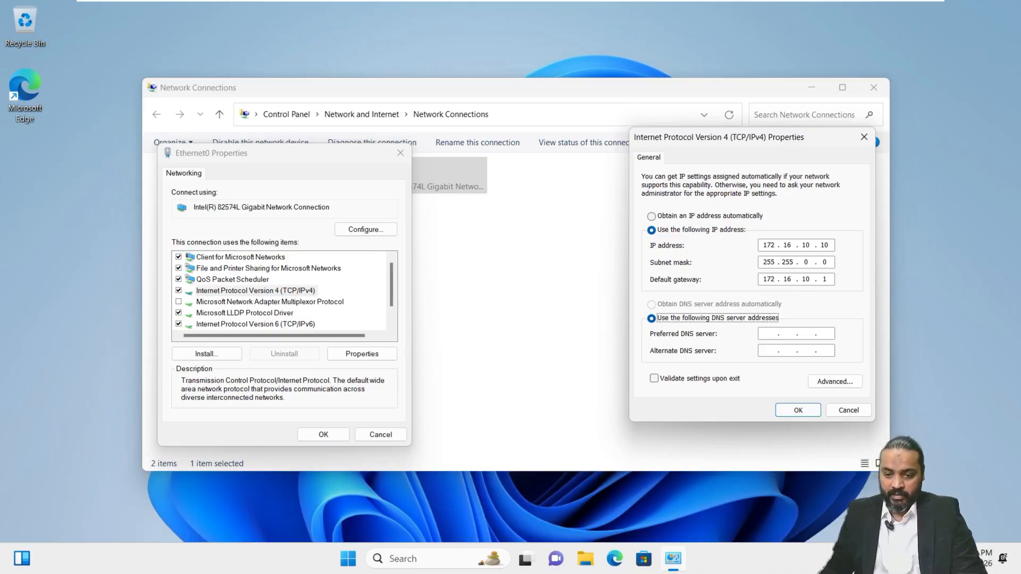
# Step: Set the preferred DNS server to 172.16.10.10, confirm the Ethernet0 settings and close Network Connections
pyautogui.press('Tab')
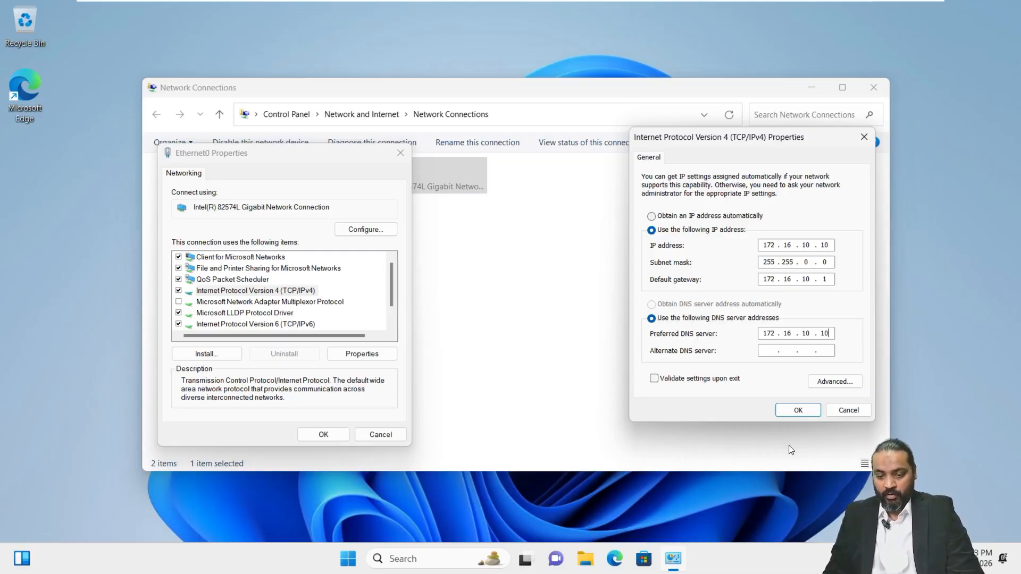
pyautogui.click(794, 412)
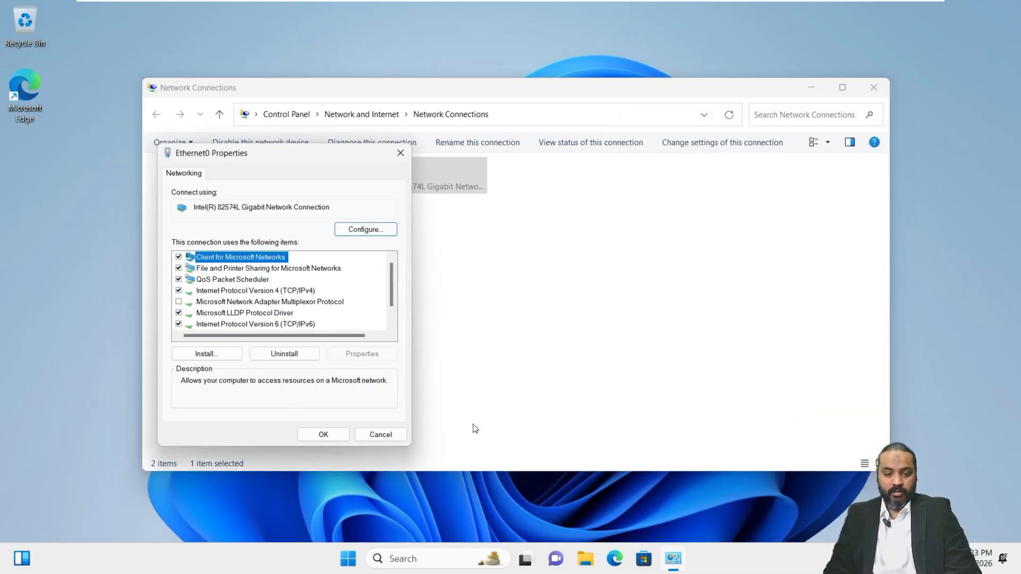
pyautogui.click(342, 436)
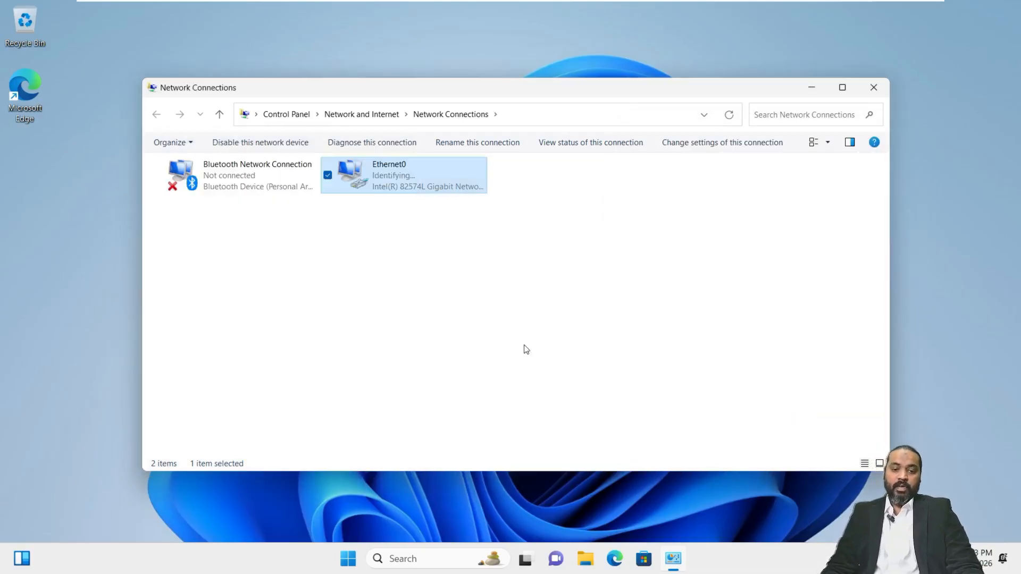
pyautogui.click(875, 86)
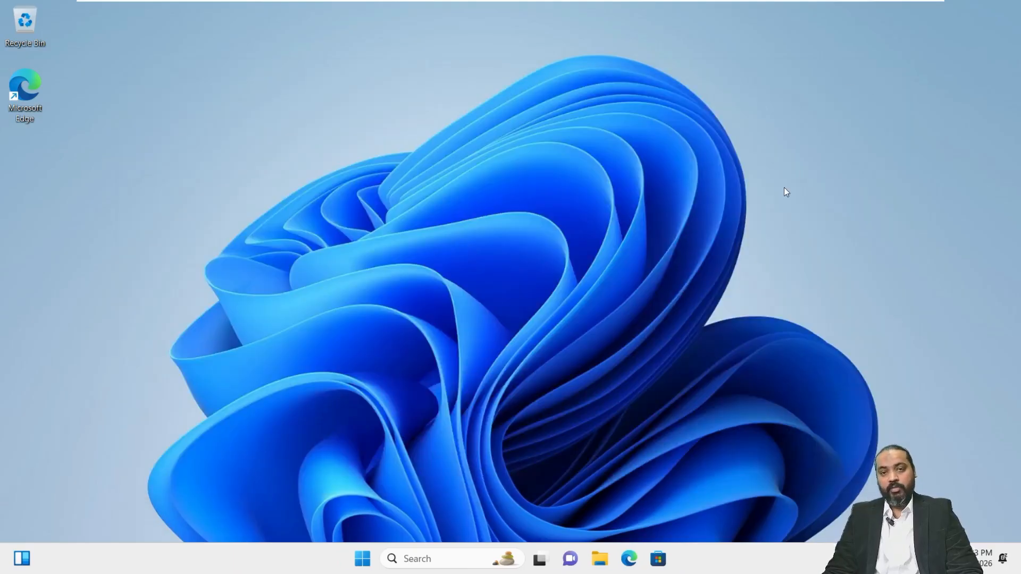
# Step: Open Control Panel and show its items as small icons
pyautogui.rightClick(362, 562)
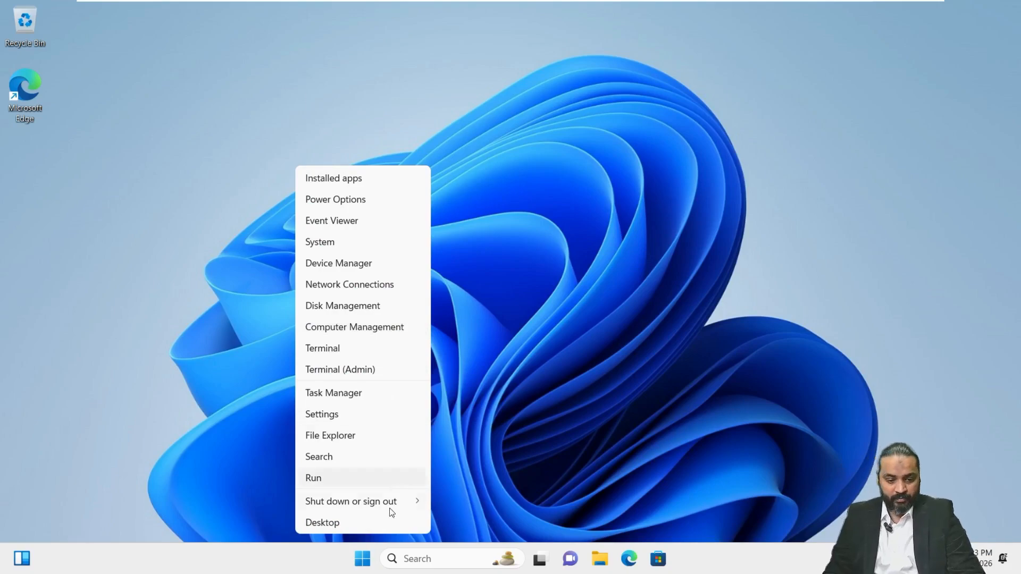
pyautogui.click(360, 563)
pyautogui.click(359, 563)
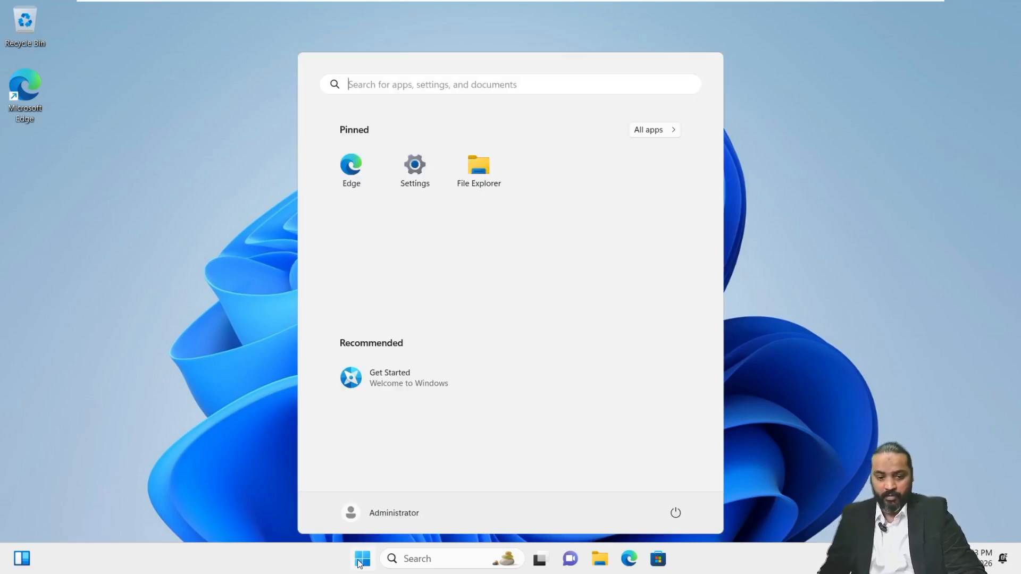
pyautogui.write('control')
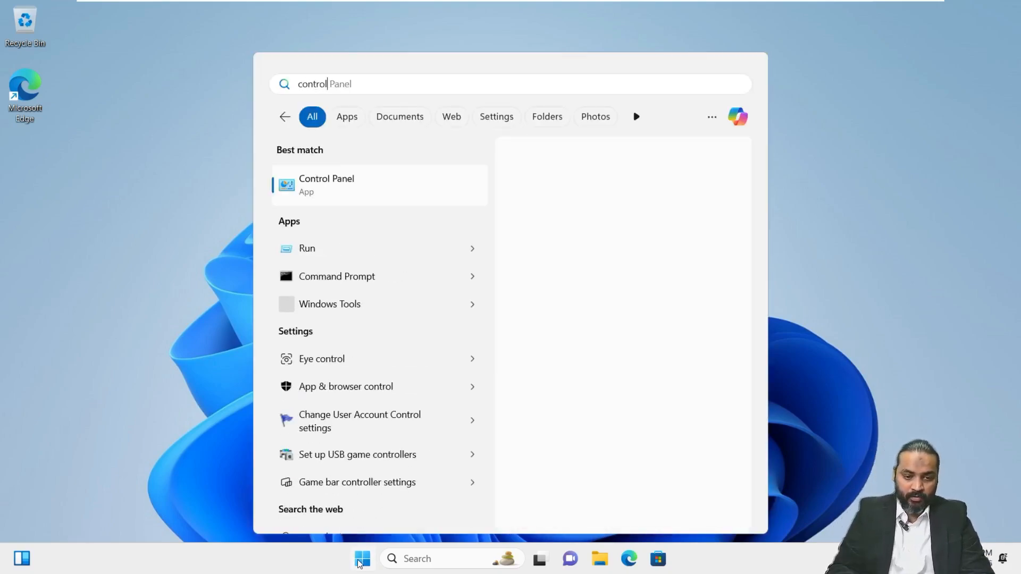
pyautogui.click(377, 195)
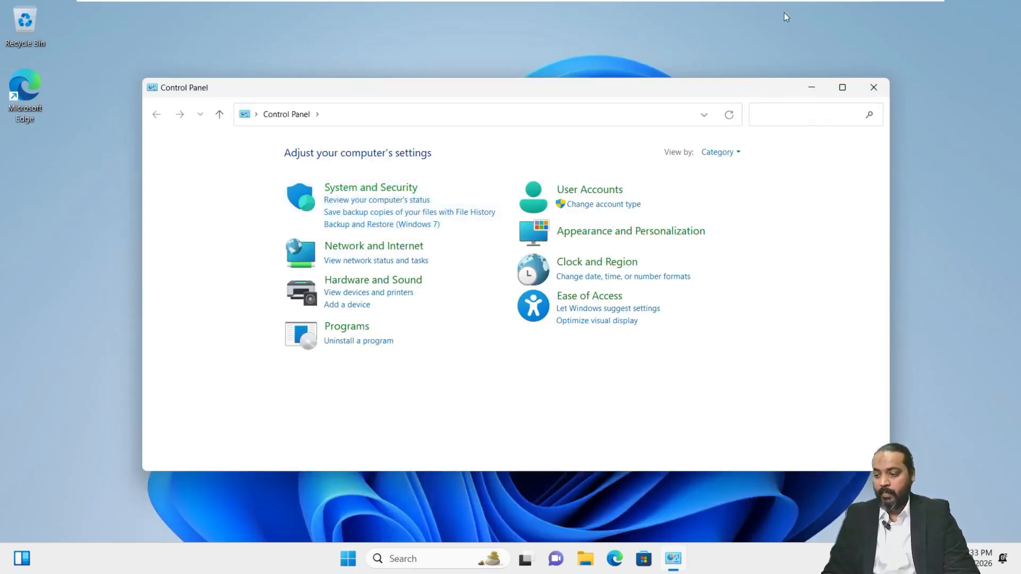
pyautogui.click(711, 154)
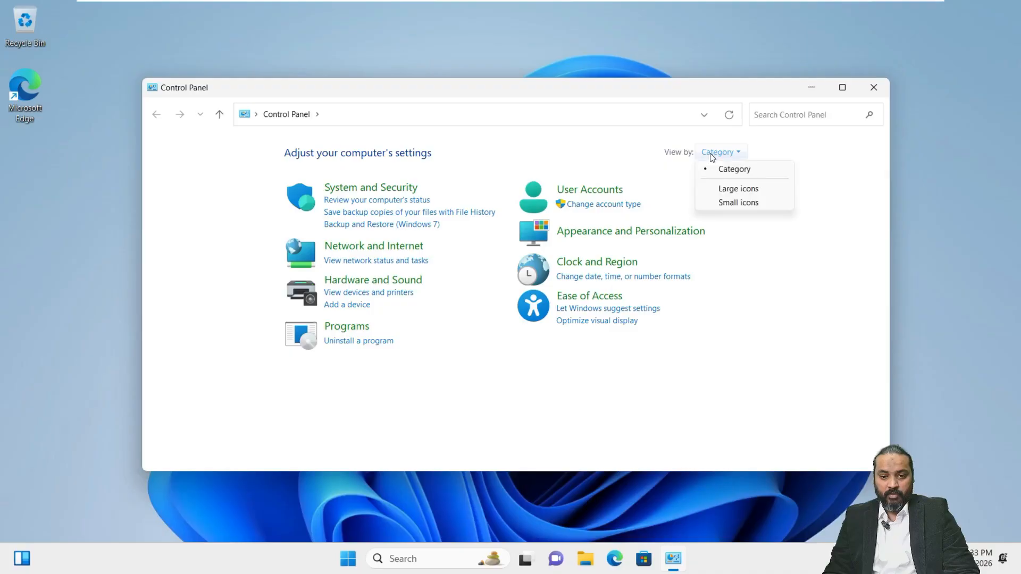
pyautogui.click(738, 202)
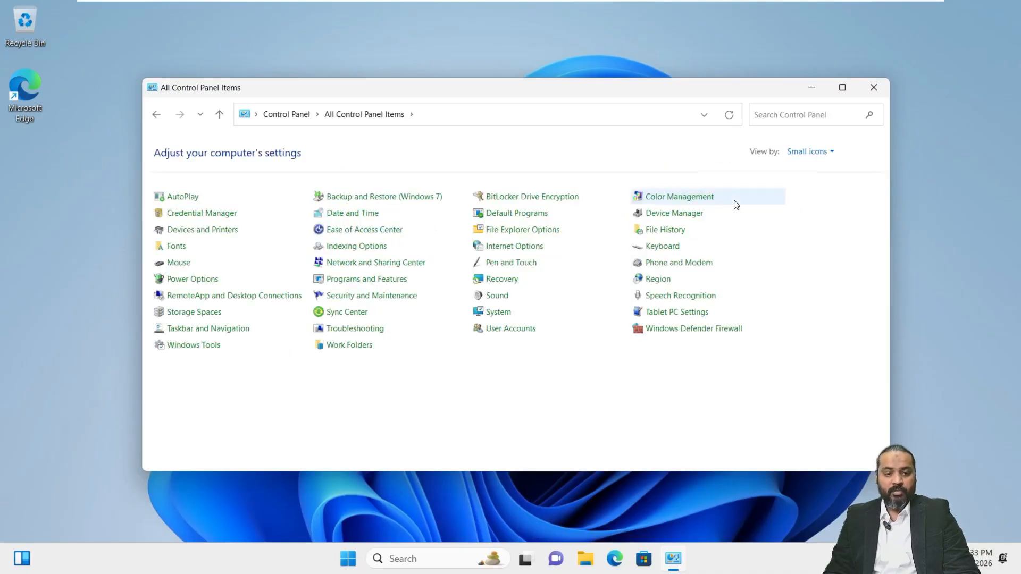
# Step: Open the Windows Defender Firewall Properties from the firewall's advanced settings
pyautogui.click(688, 335)
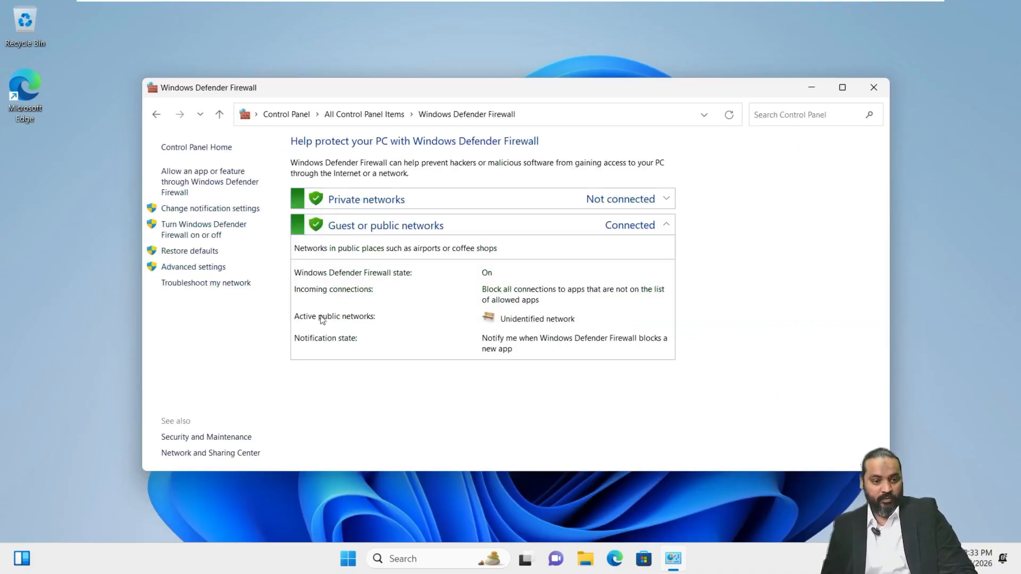
pyautogui.click(181, 269)
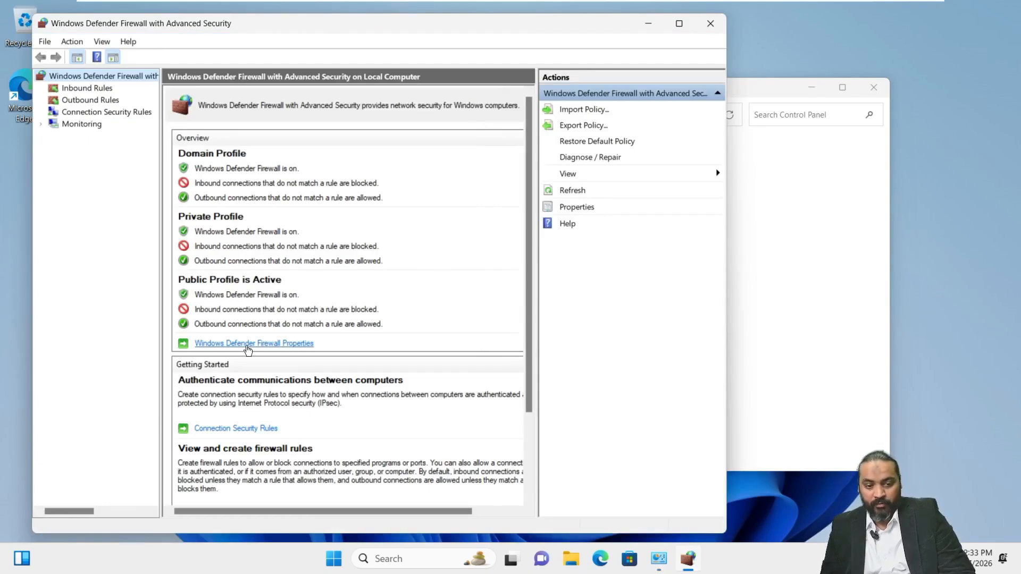
pyautogui.click(247, 345)
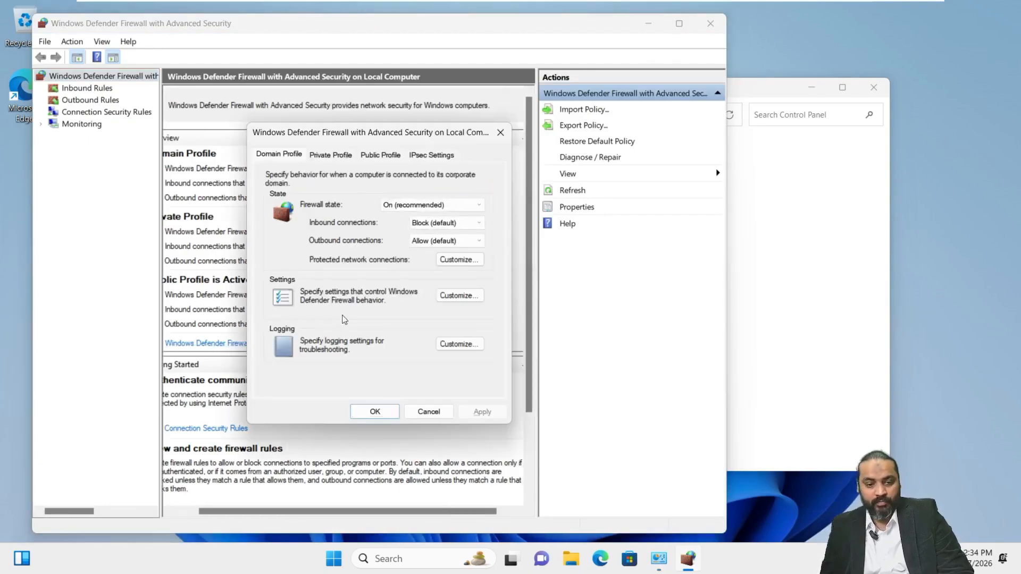
# Step: Set the firewall state to Off for the domain and private profiles
pyautogui.click(401, 206)
pyautogui.click(394, 226)
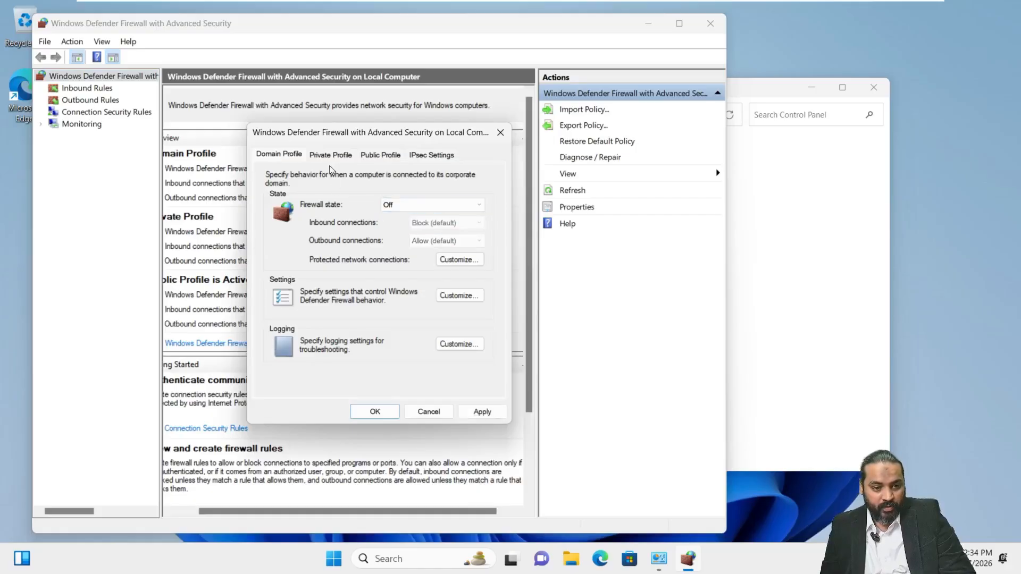
pyautogui.click(328, 155)
pyautogui.click(400, 205)
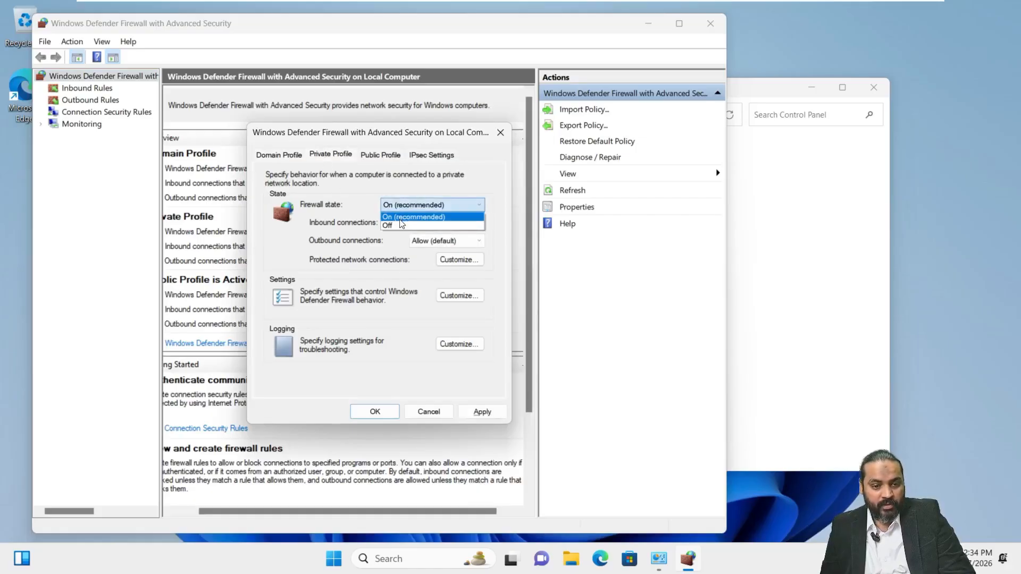
pyautogui.click(401, 223)
pyautogui.click(403, 205)
pyautogui.click(407, 225)
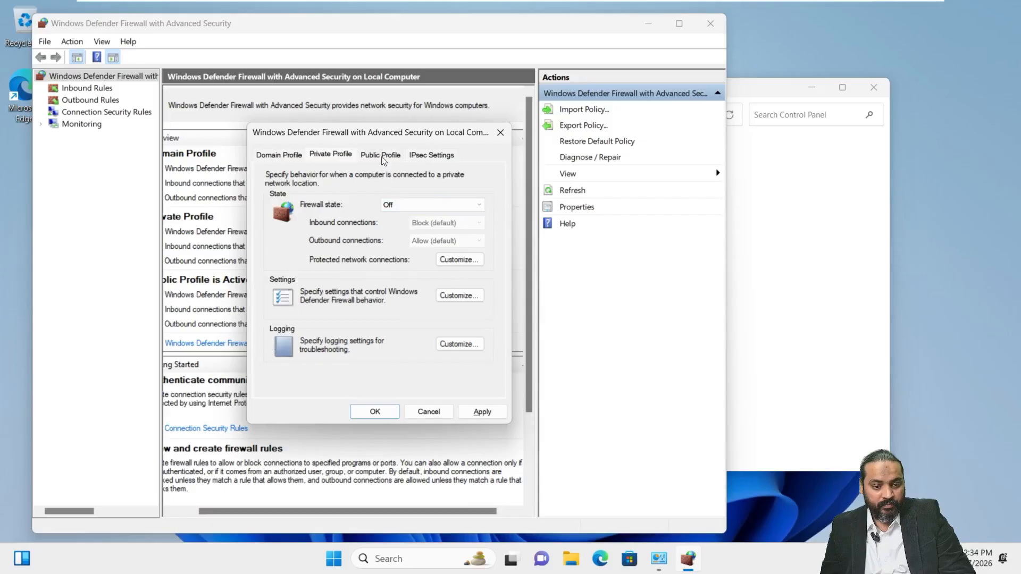
# Step: Set the public profile's firewall state to Off, apply the changes and close the firewall windows
pyautogui.click(382, 156)
pyautogui.click(404, 205)
pyautogui.click(407, 225)
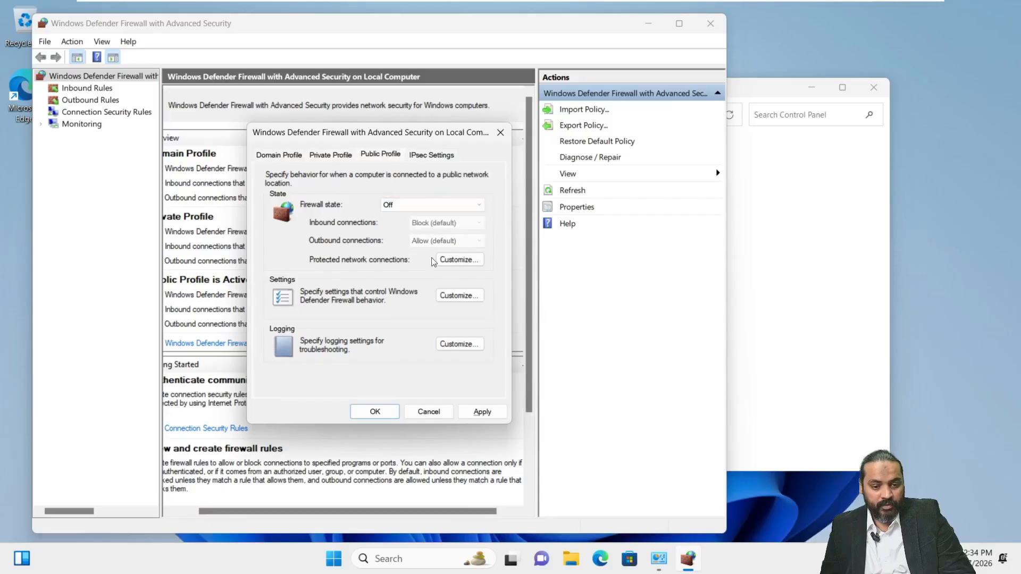
pyautogui.click(482, 413)
pyautogui.click(375, 412)
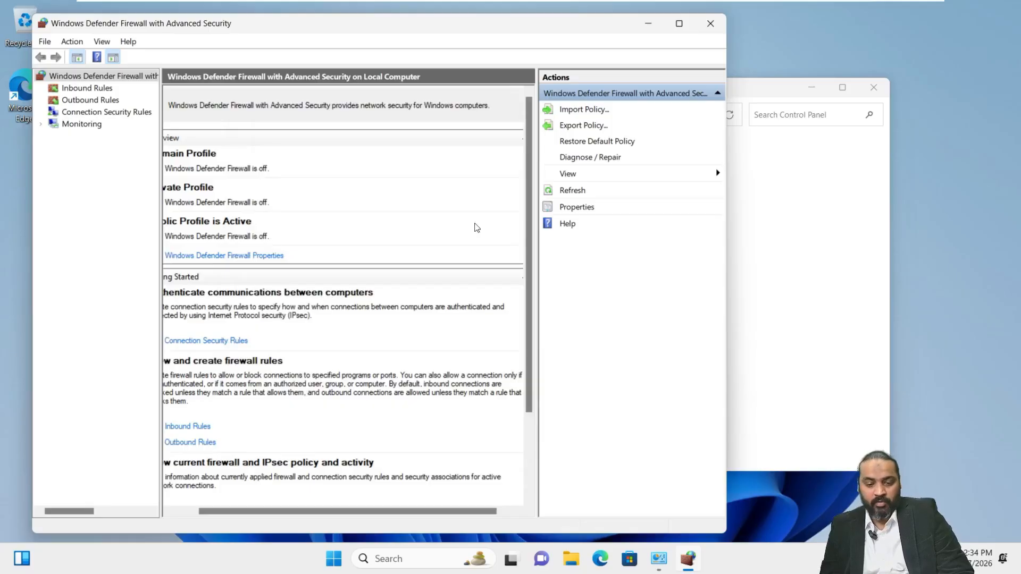
pyautogui.click(711, 24)
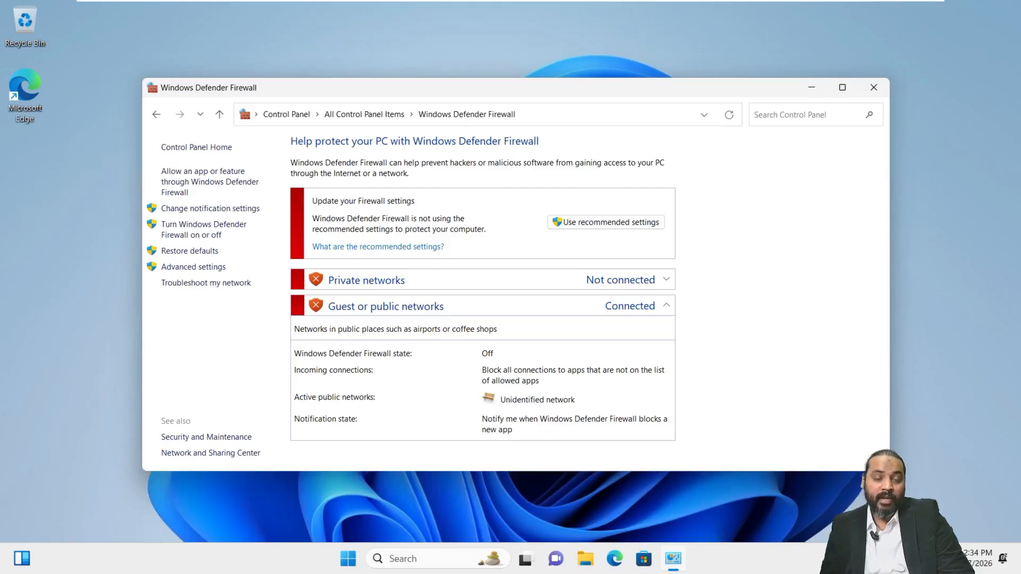
pyautogui.click(871, 88)
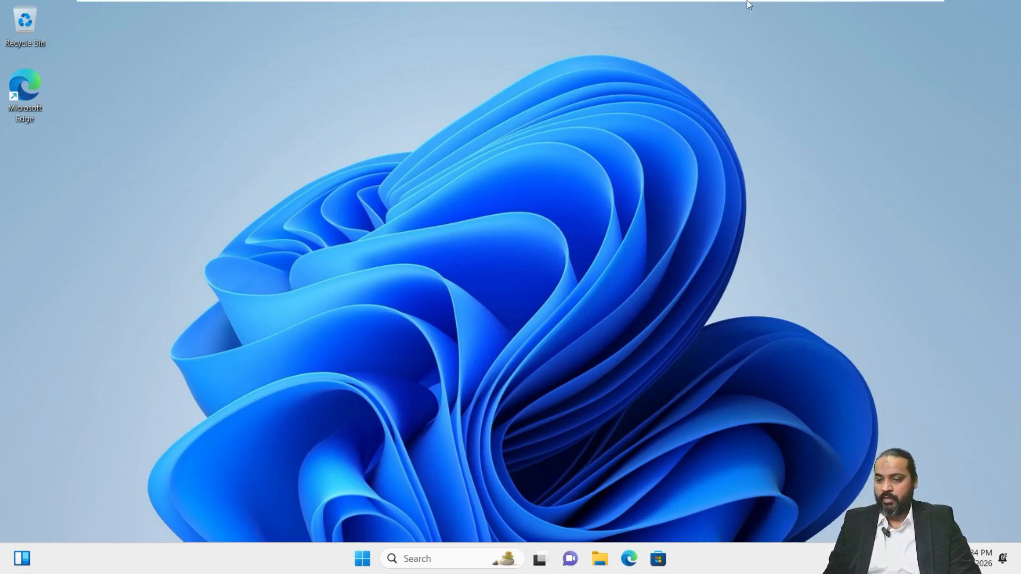
pyautogui.moveTo(737, 4)
pyautogui.click(600, 18)
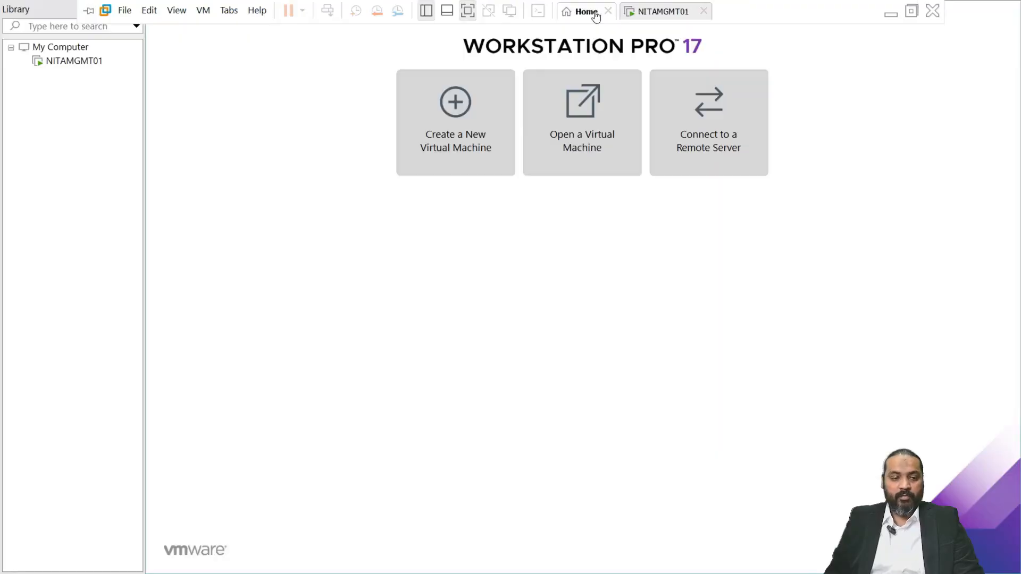
pyautogui.rightClick(78, 65)
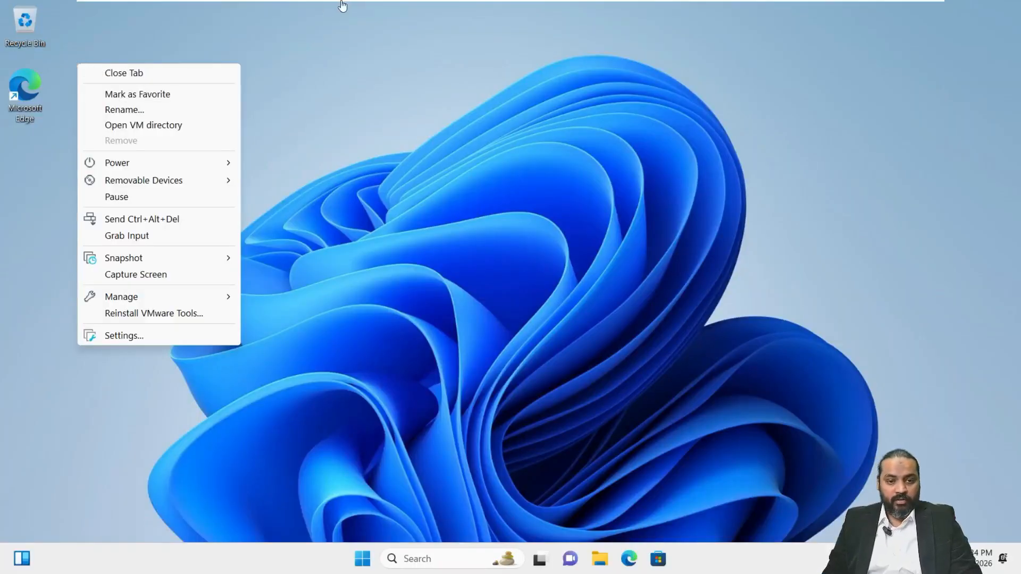
pyautogui.click(688, 1)
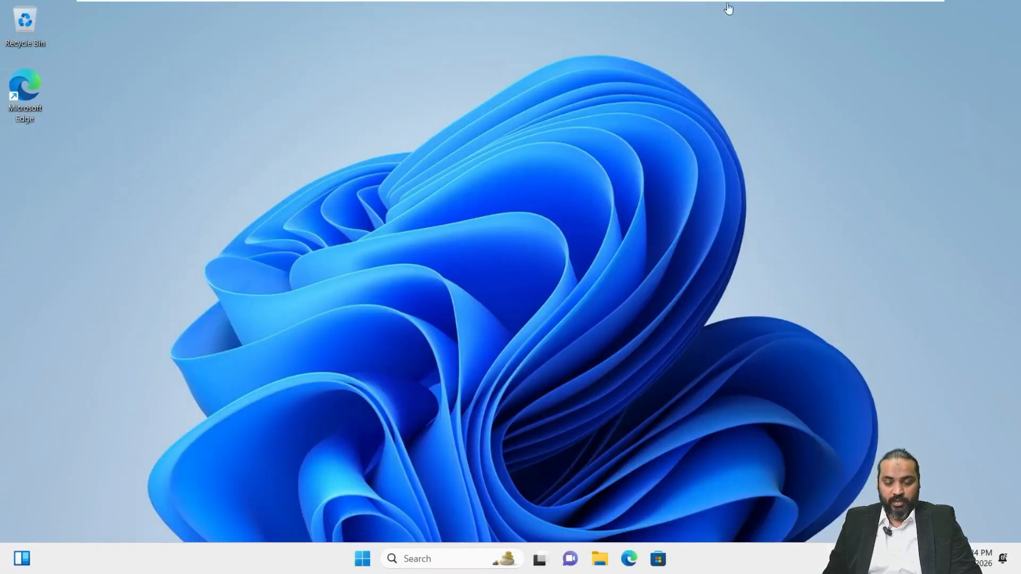
# Step: Leave full screen and add a second network adapter in the NITAMGMT01 virtual machine settings
pyautogui.moveTo(867, 11)
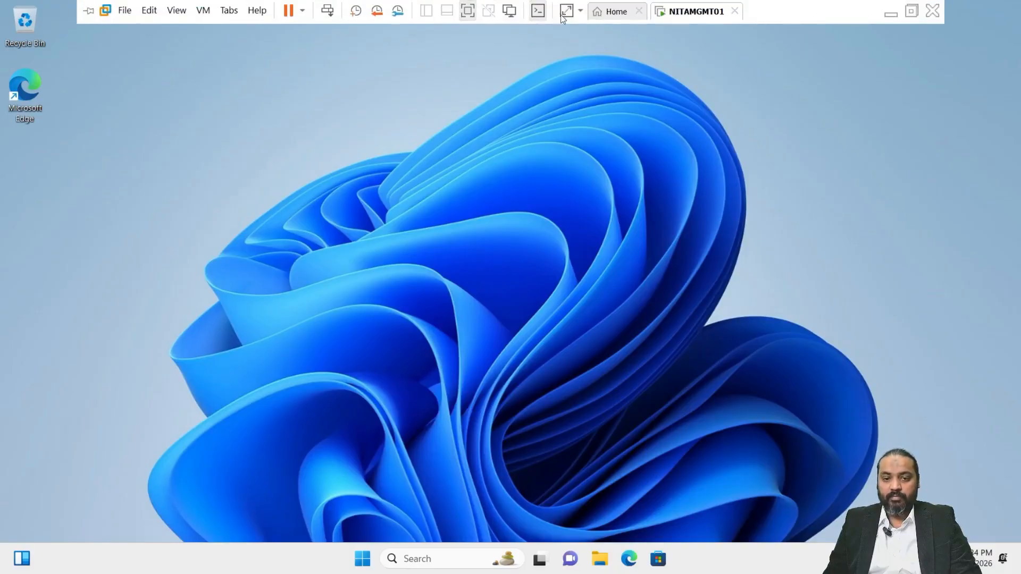
pyautogui.click(468, 11)
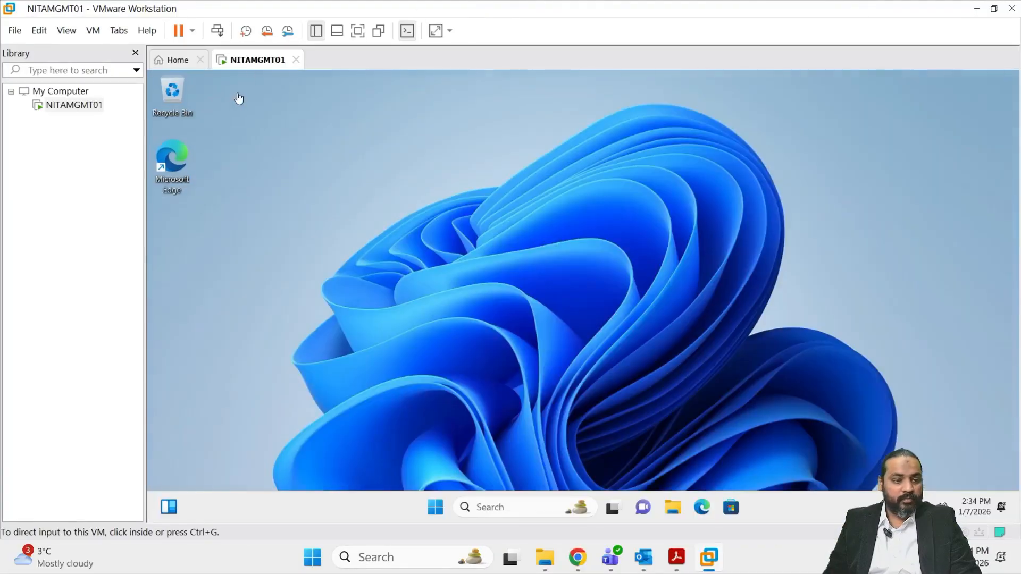
pyautogui.rightClick(73, 105)
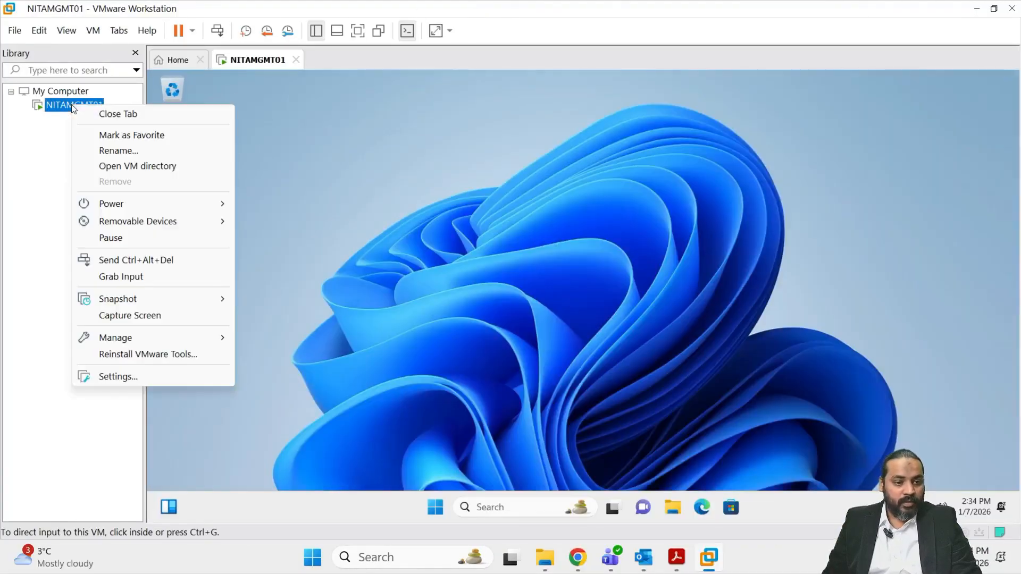
pyautogui.click(141, 380)
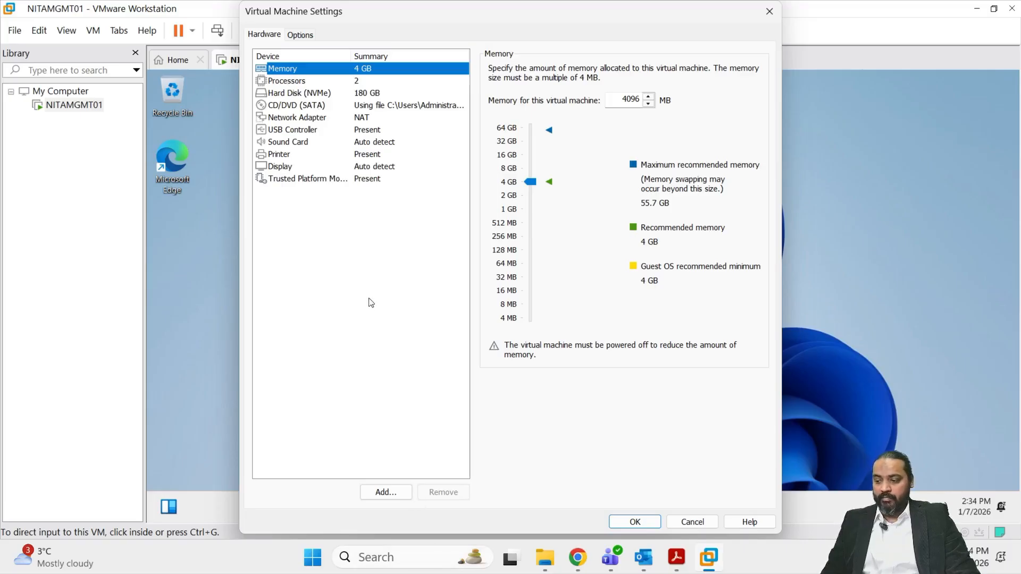
pyautogui.click(293, 118)
pyautogui.click(378, 493)
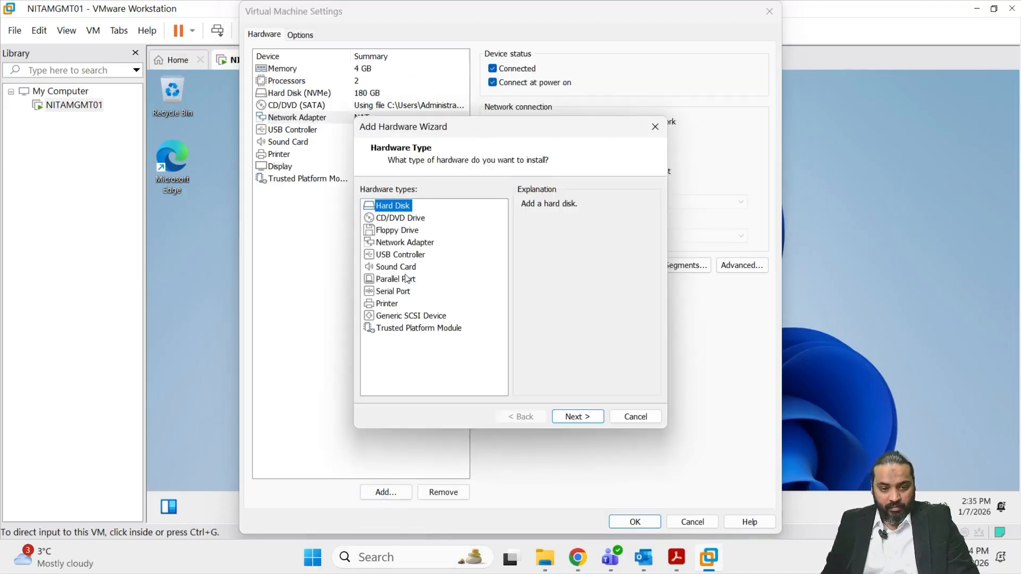
pyautogui.click(404, 244)
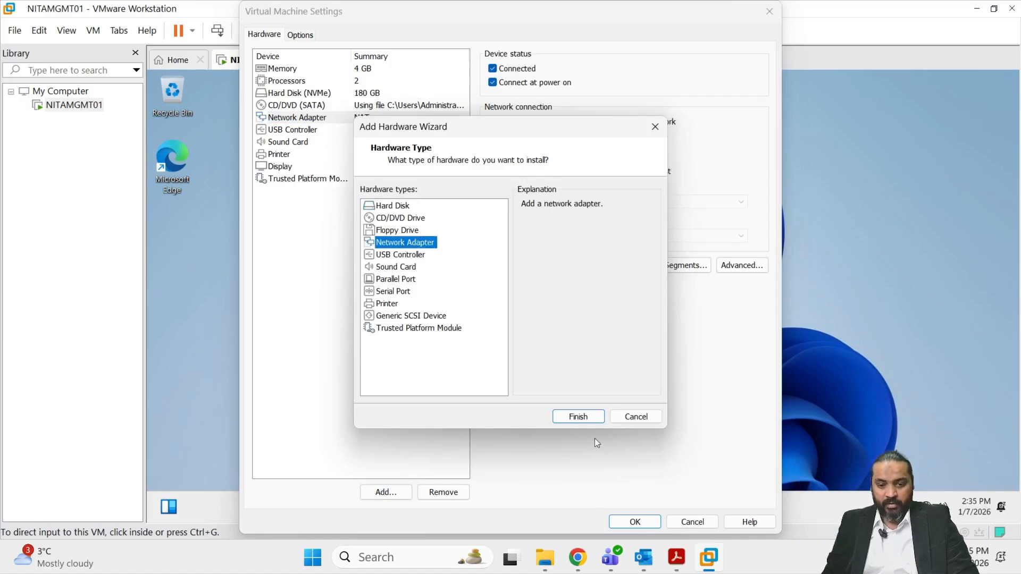
pyautogui.click(577, 417)
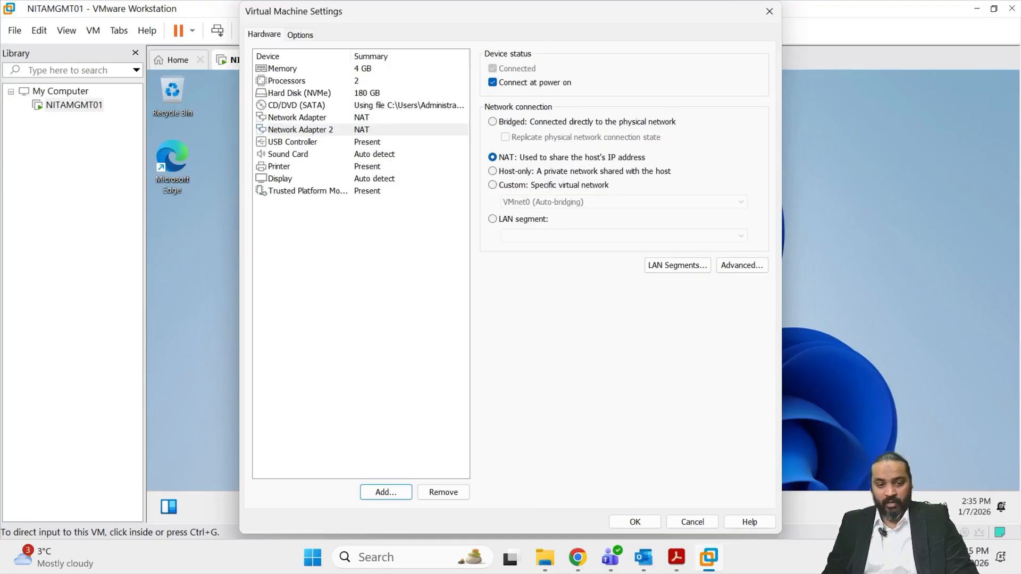
# Step: Set Network Adapter 2 to Bridged with its physical network connection state replicated, and save the virtual machine settings
pyautogui.click(336, 135)
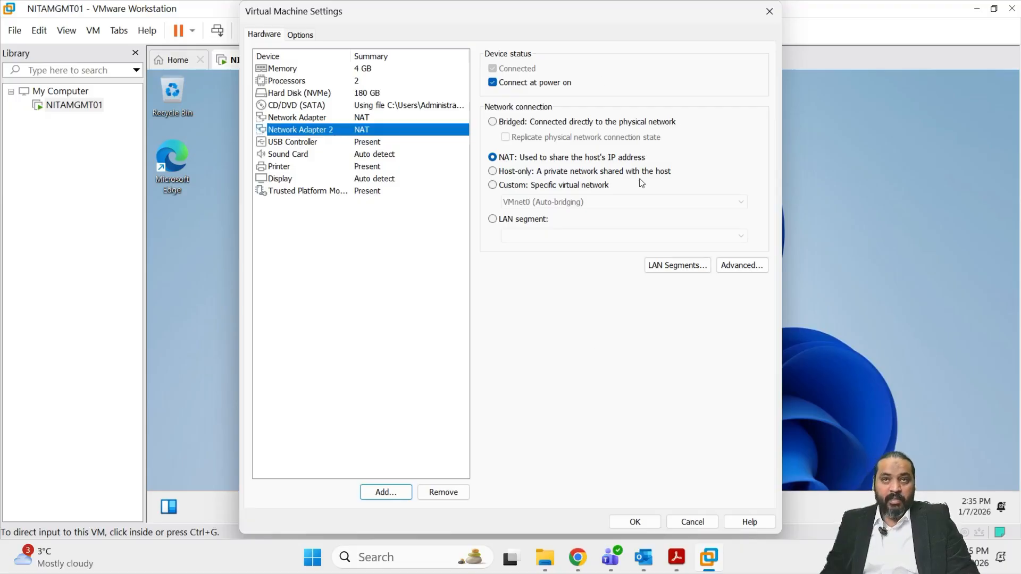
pyautogui.click(493, 123)
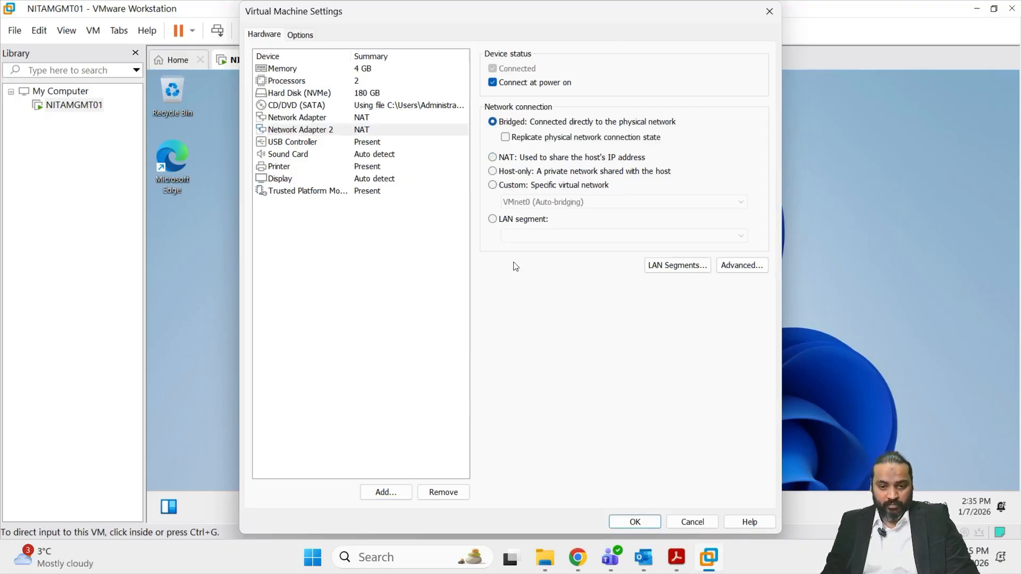
pyautogui.click(505, 138)
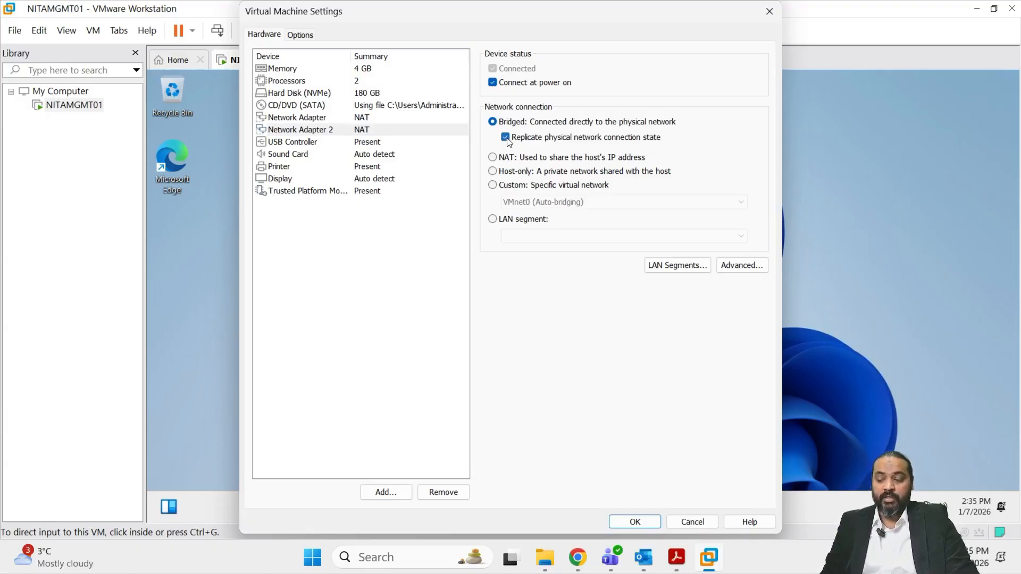
pyautogui.click(635, 522)
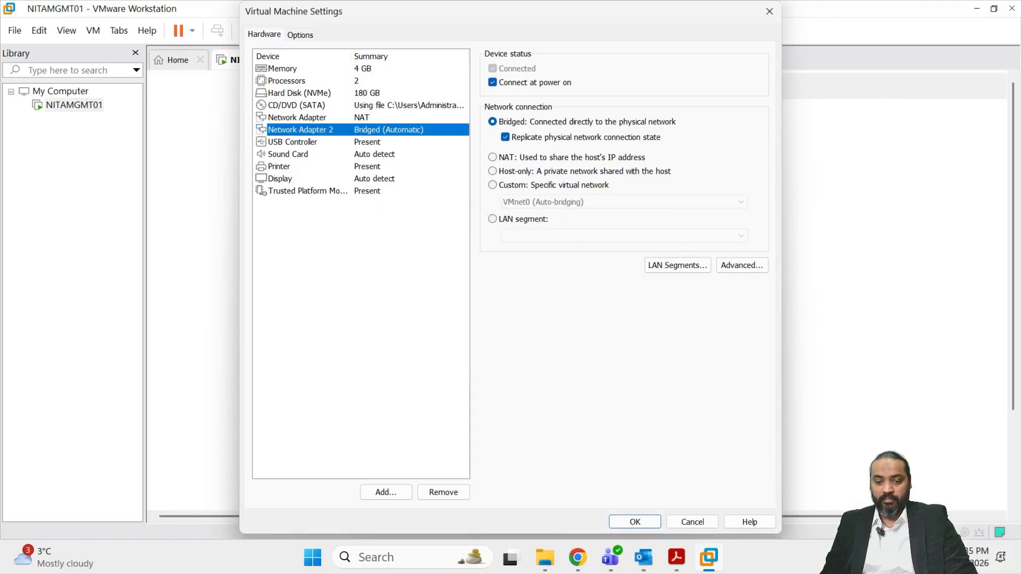
pyautogui.moveTo(672, 551)
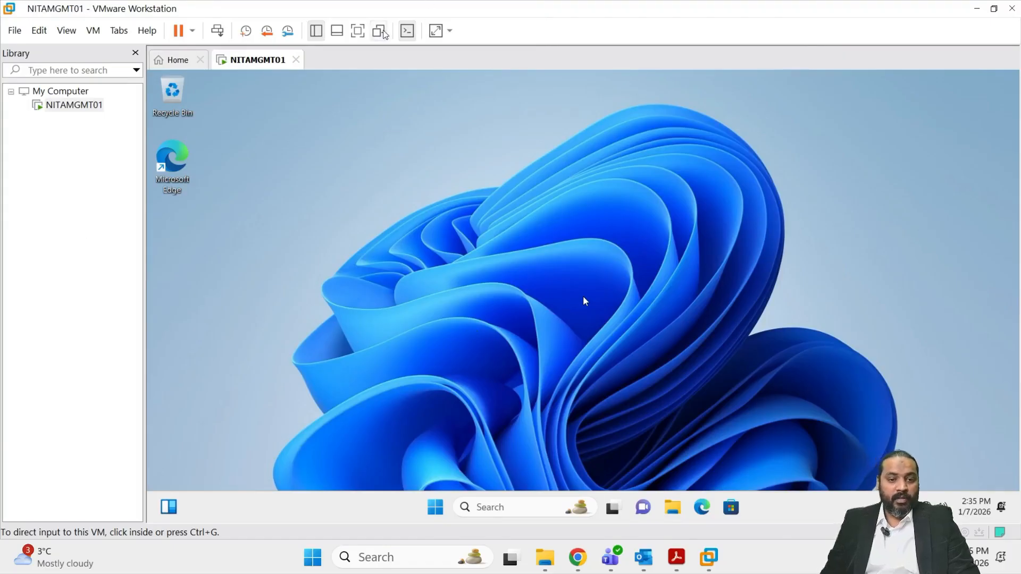
# Step: Return the virtual machine to full screen and test its internet connection by pinging google.com from Command Prompt, closing it when done
pyautogui.click(359, 31)
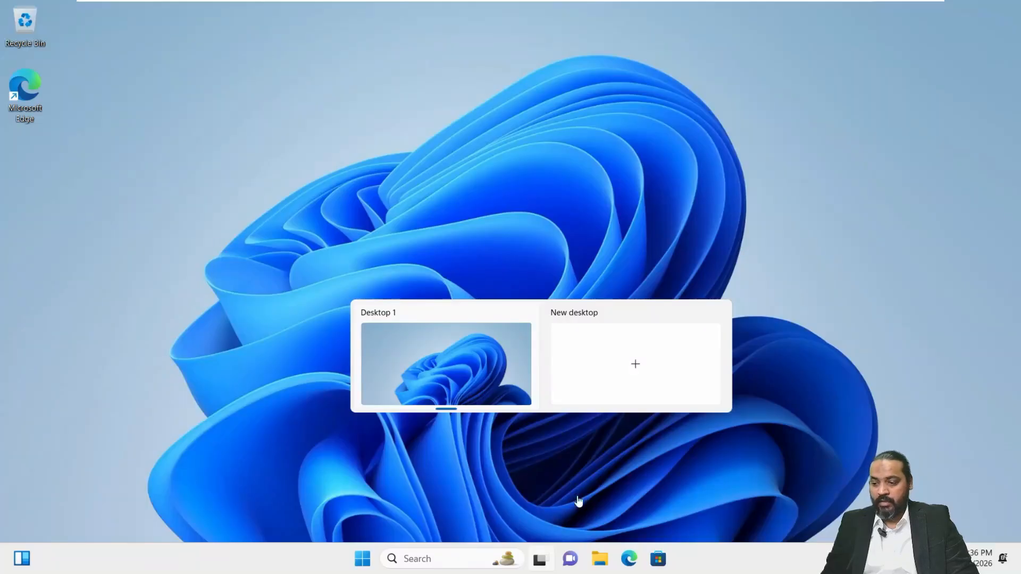
pyautogui.click(361, 560)
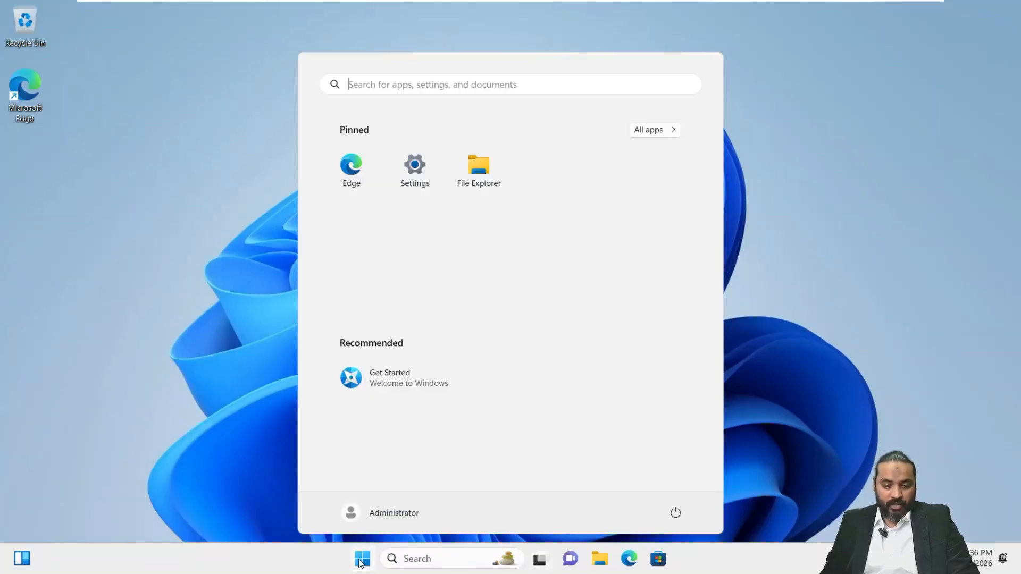
pyautogui.write('cmd')
pyautogui.press('Return')
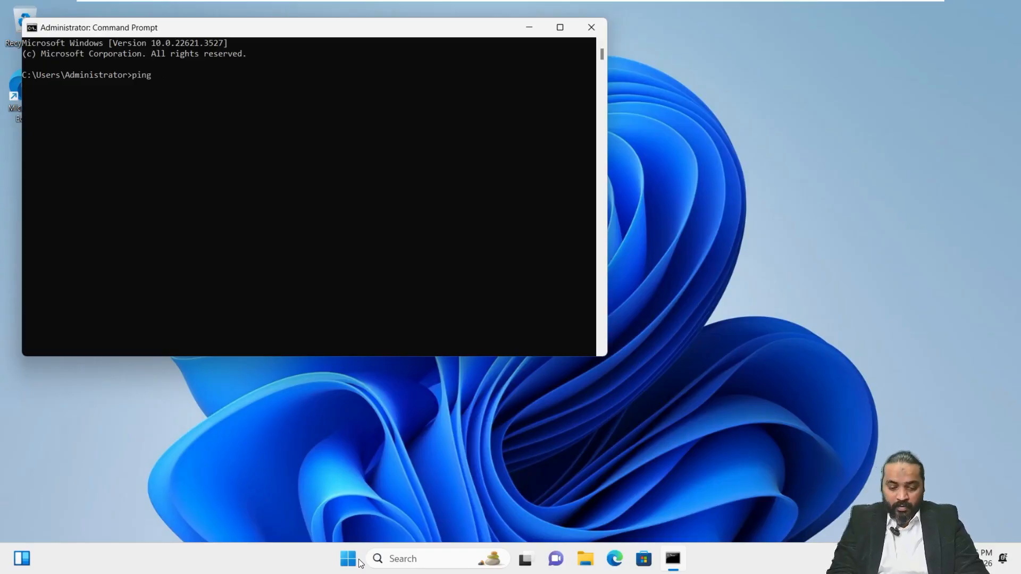
pyautogui.write('ping google.com')
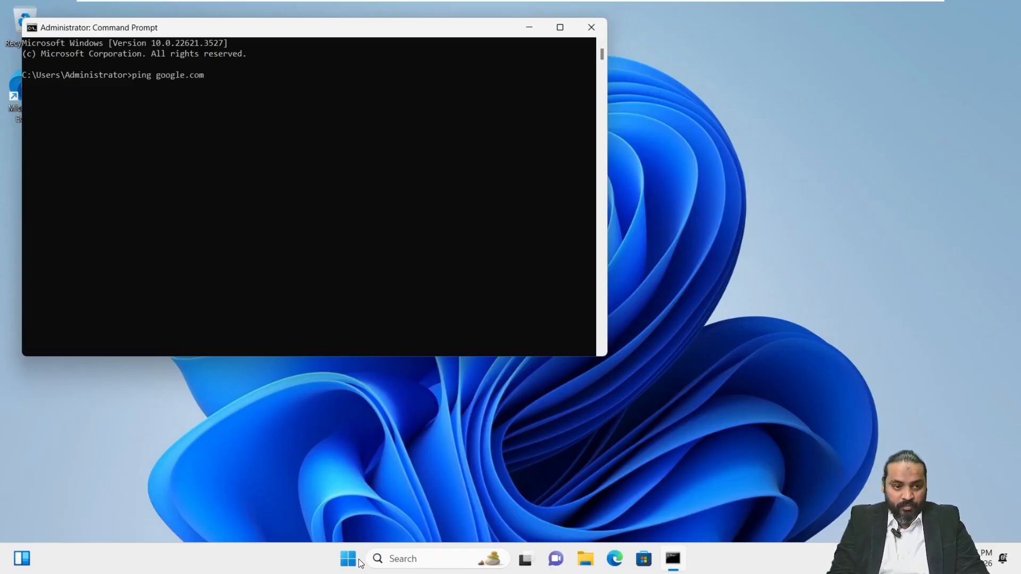
pyautogui.press('Return')
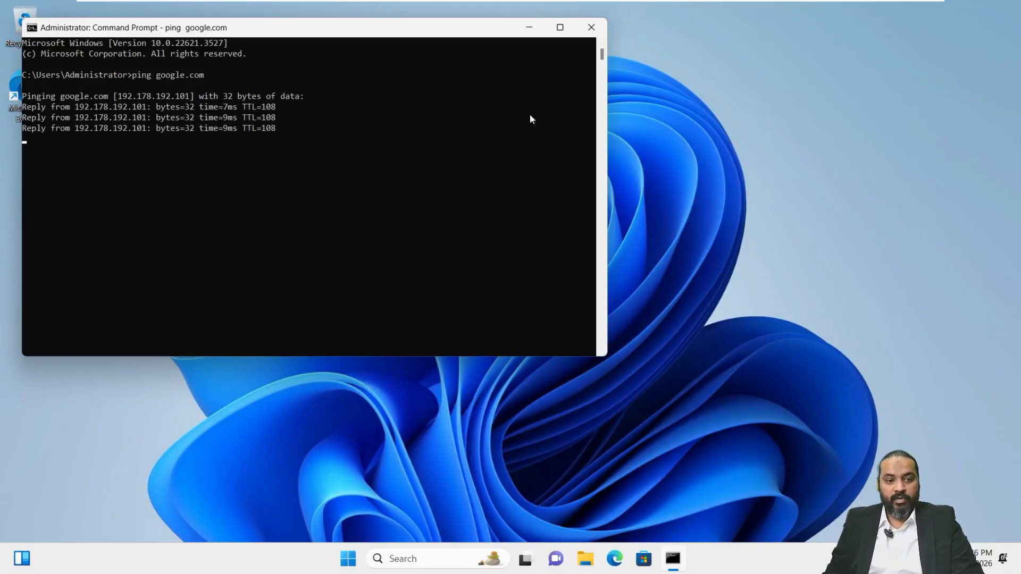
pyautogui.click(589, 32)
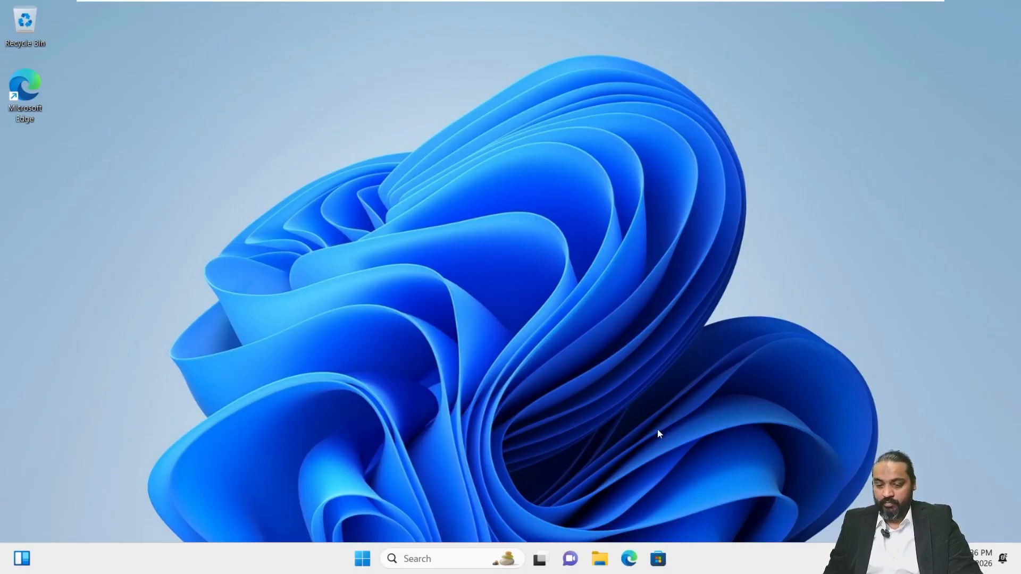
# Step: Open Microsoft Edge in the virtual machine, start without your data and go to google.com
pyautogui.click(634, 567)
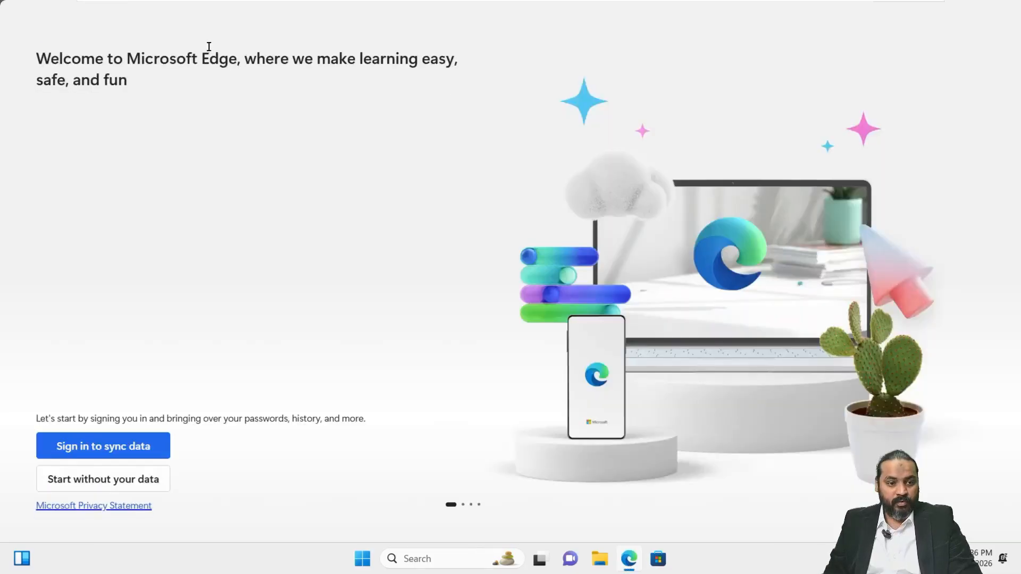
pyautogui.click(109, 489)
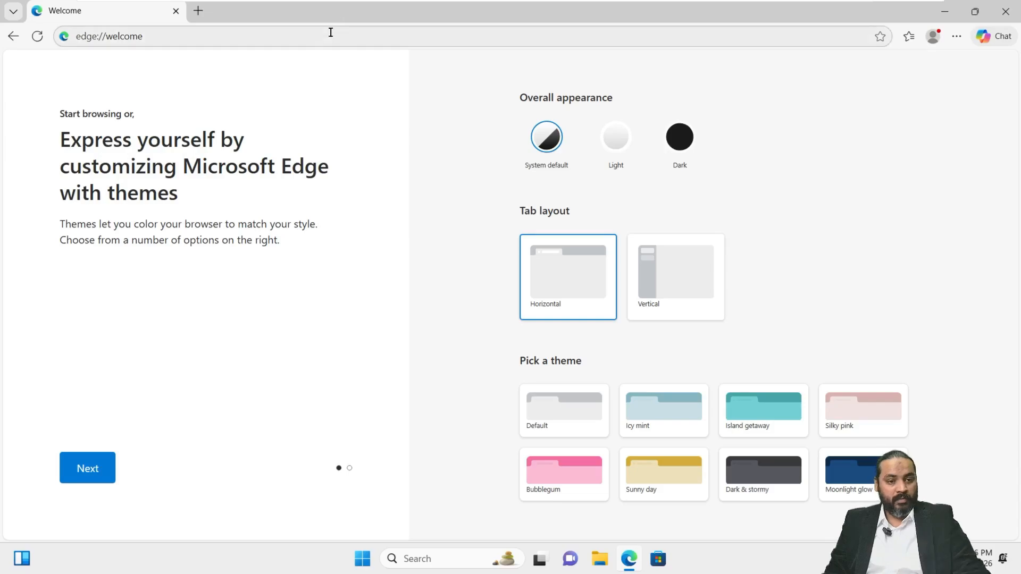
pyautogui.click(335, 37)
pyautogui.write('goo')
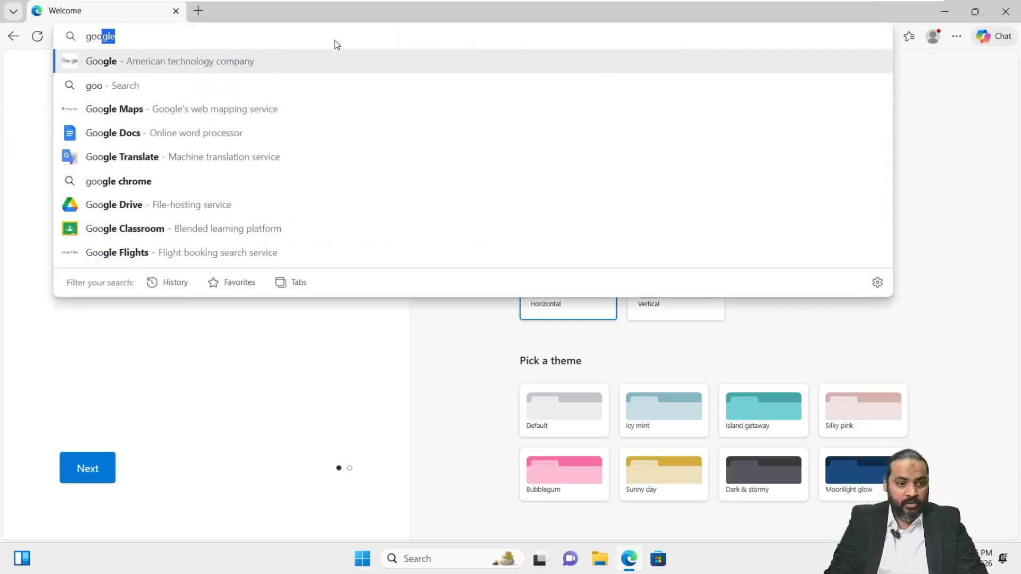
pyautogui.write('1')
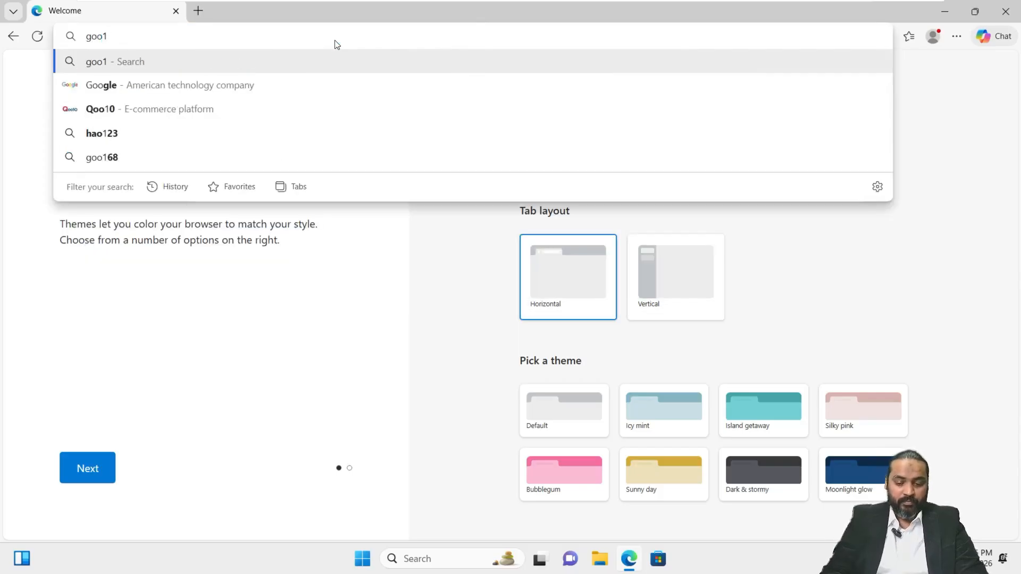
pyautogui.press('BackSpace')
pyautogui.write('gle')
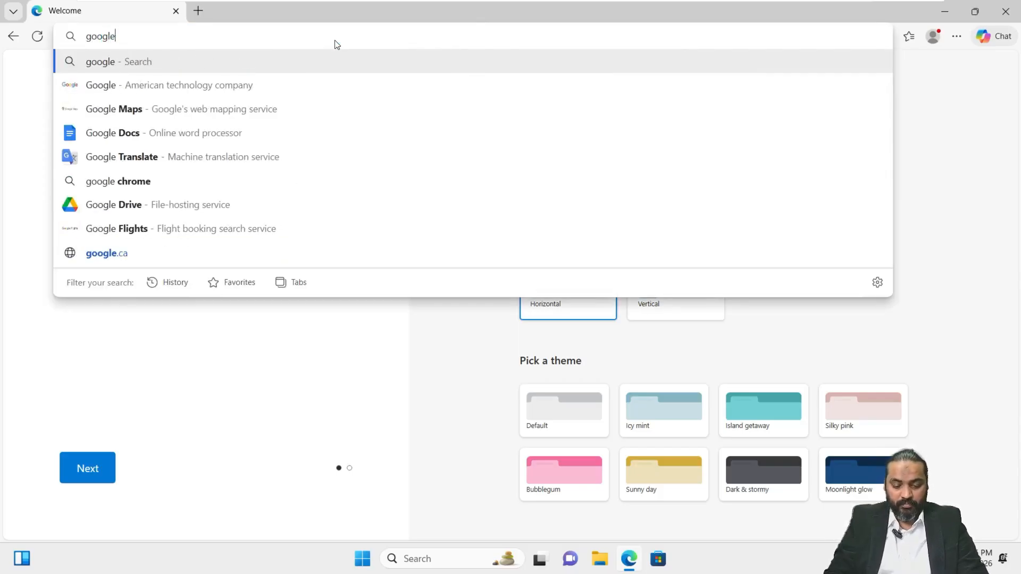
pyautogui.write('.com')
pyautogui.press('Return')
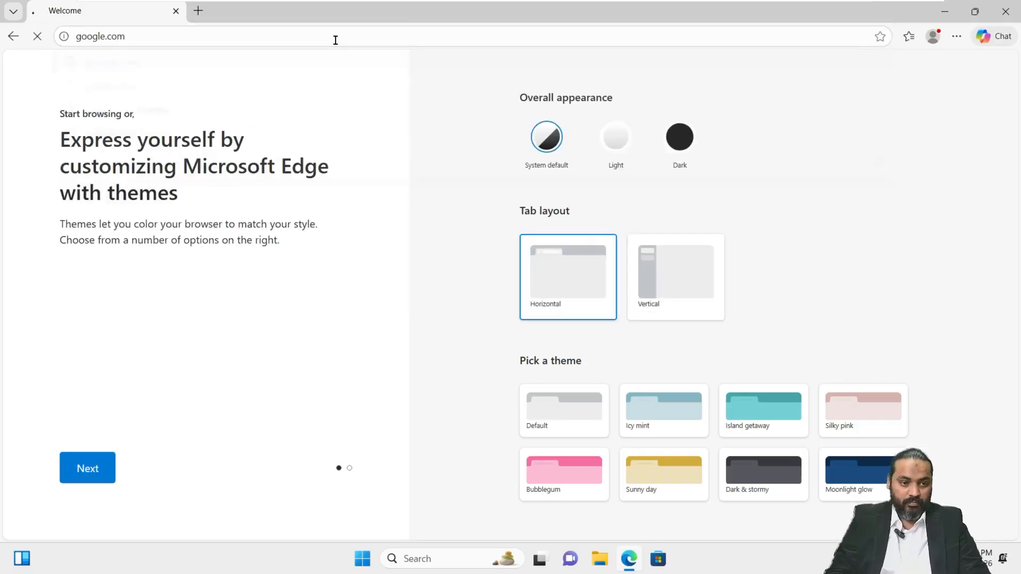
# Step: Search Google for "Download Chrome" and download the Chrome installer from the official Google Chrome page
pyautogui.click(414, 249)
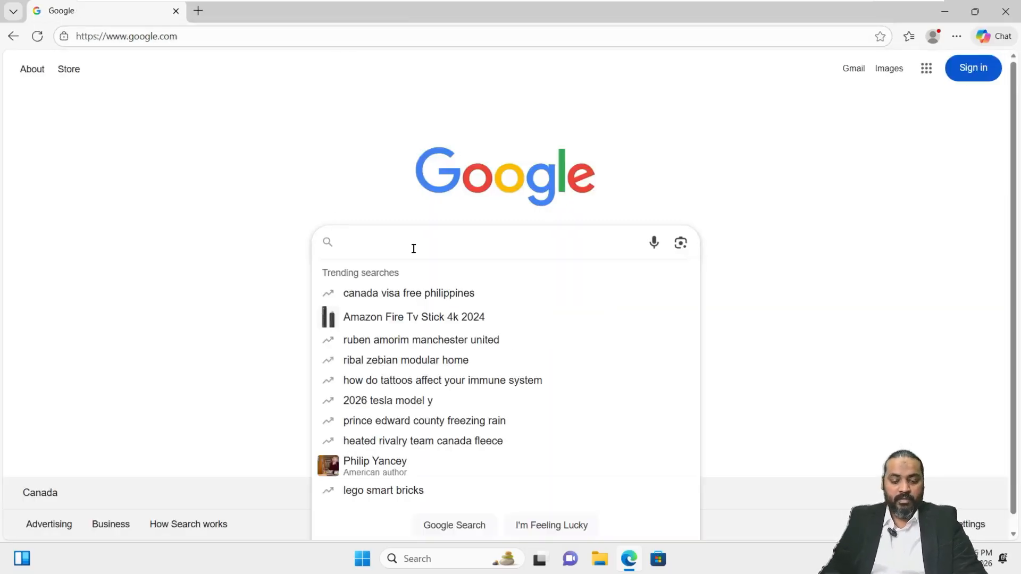
pyautogui.write('Download ')
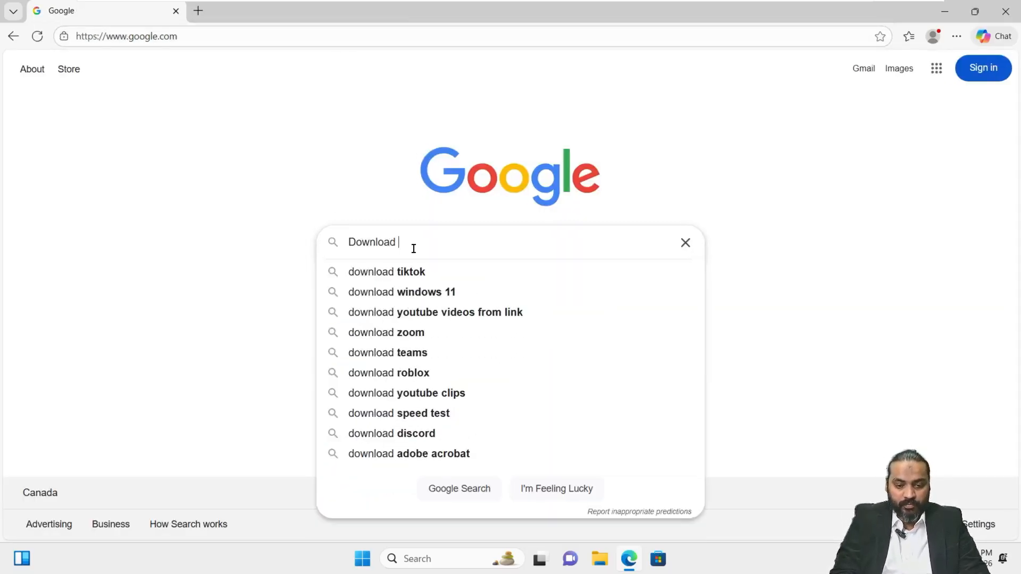
pyautogui.write('Chrome')
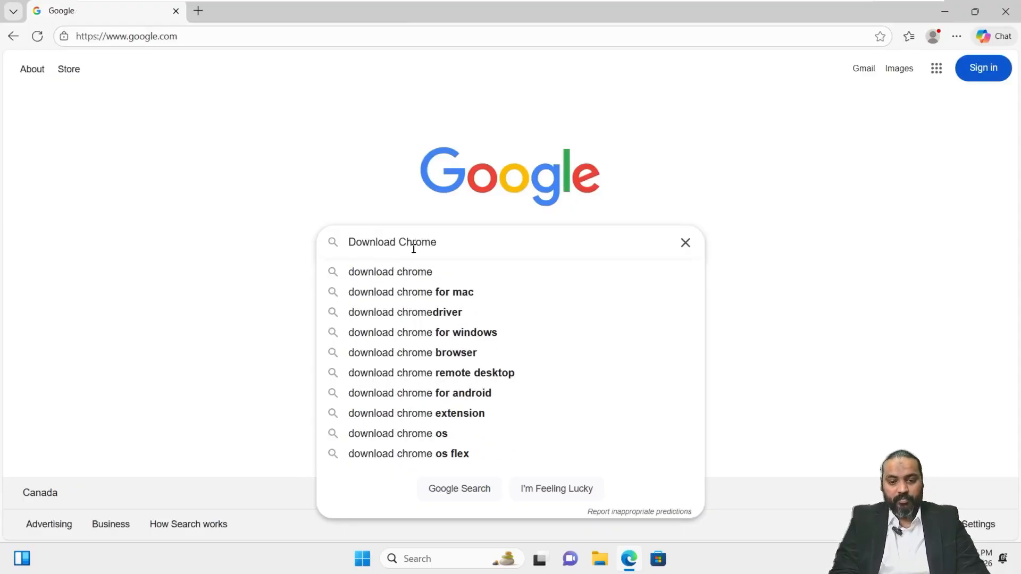
pyautogui.press('Return')
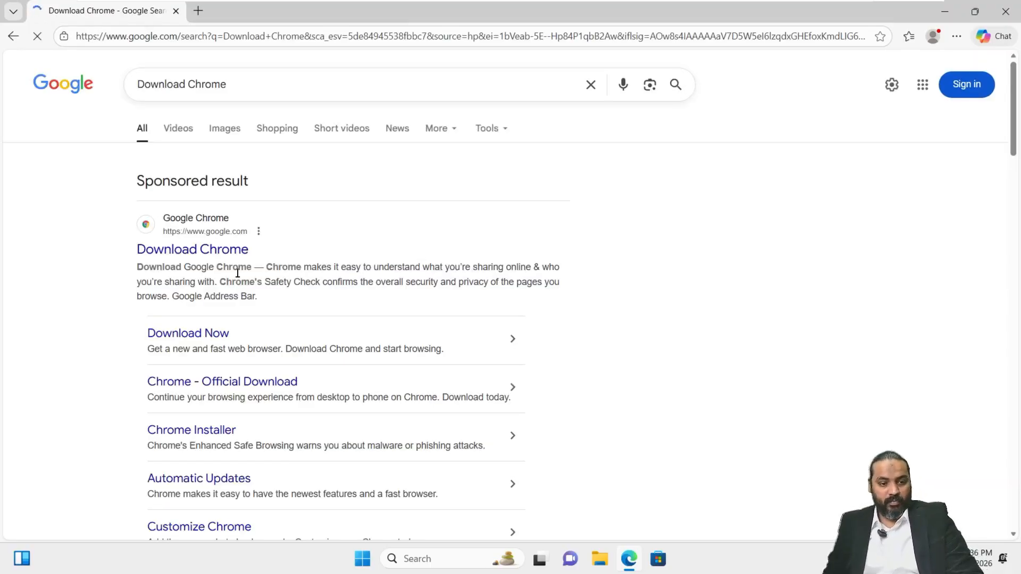
pyautogui.click(171, 253)
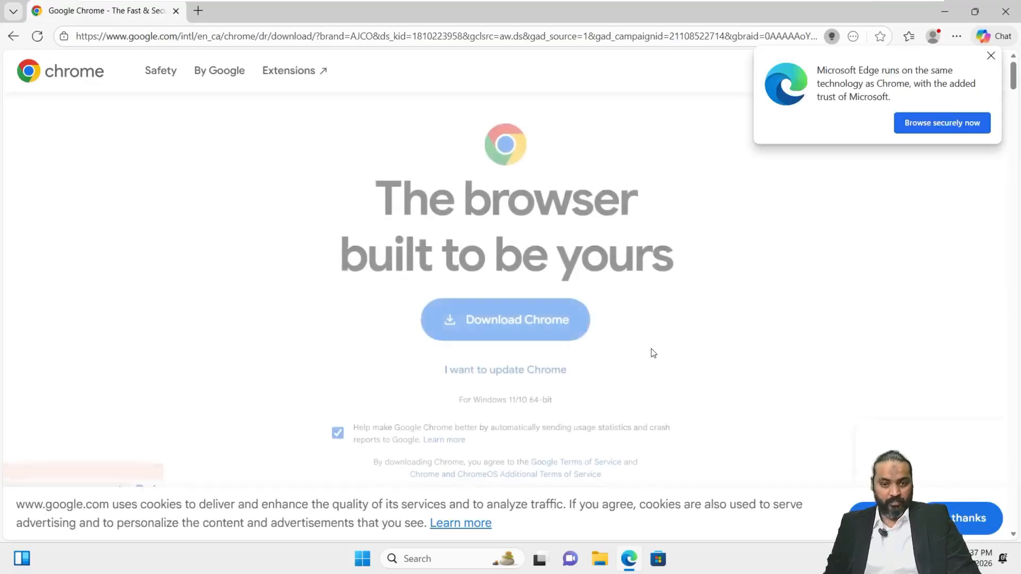
pyautogui.click(564, 317)
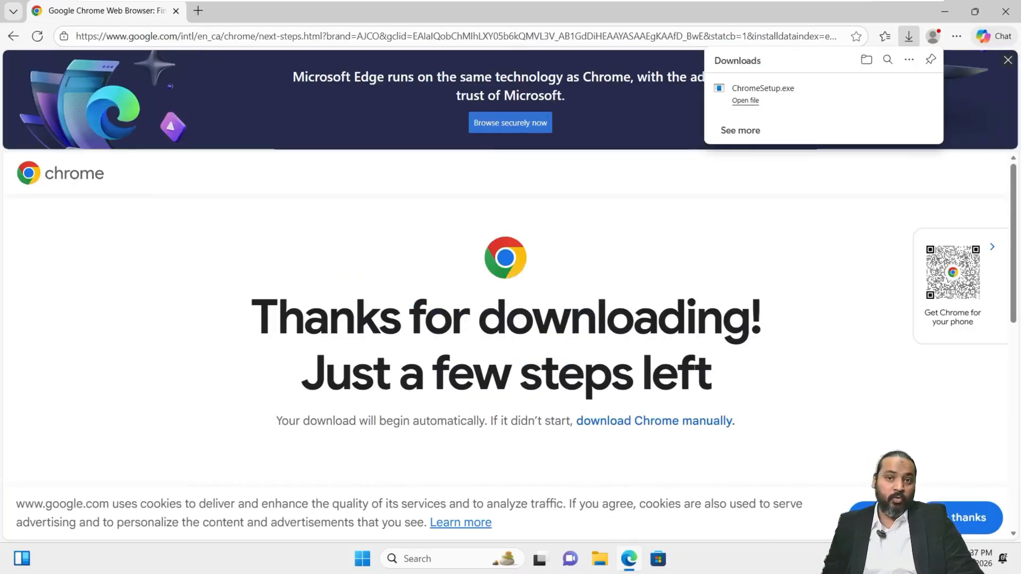
# Step: Minimize Edge, copy the ChromeSetup file from the Downloads folder and minimize File Explorer
pyautogui.click(944, 11)
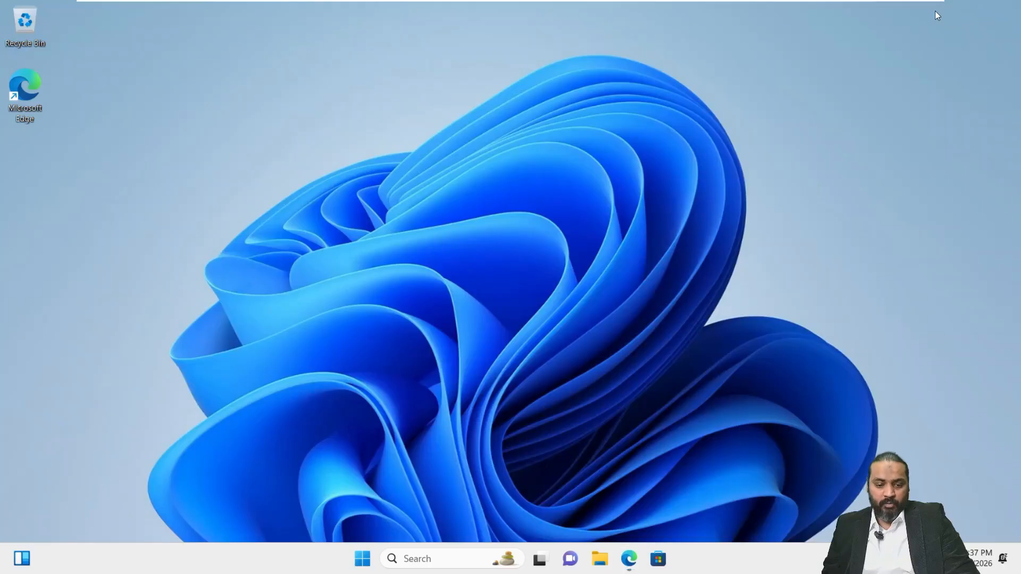
pyautogui.click(600, 560)
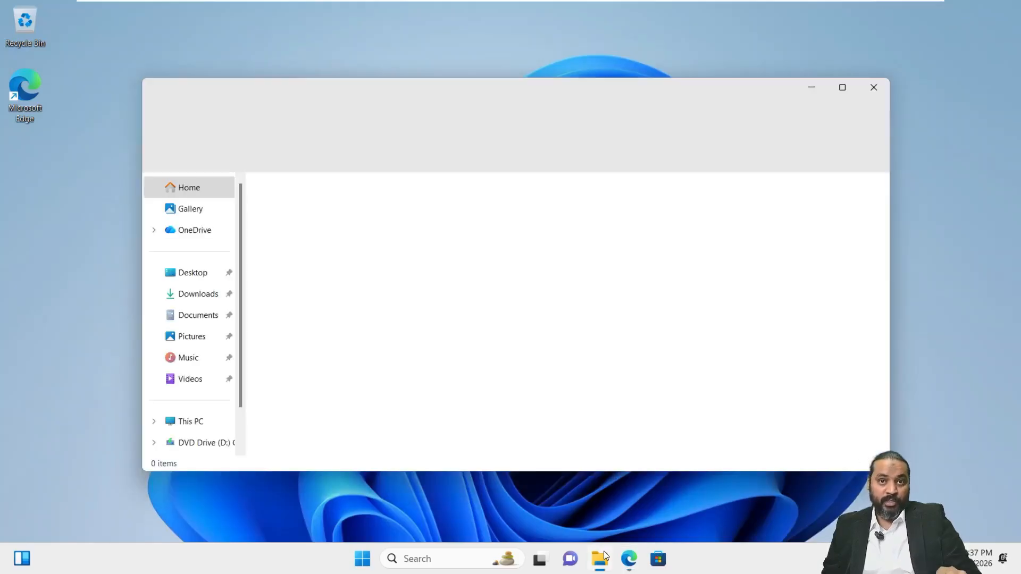
pyautogui.click(206, 300)
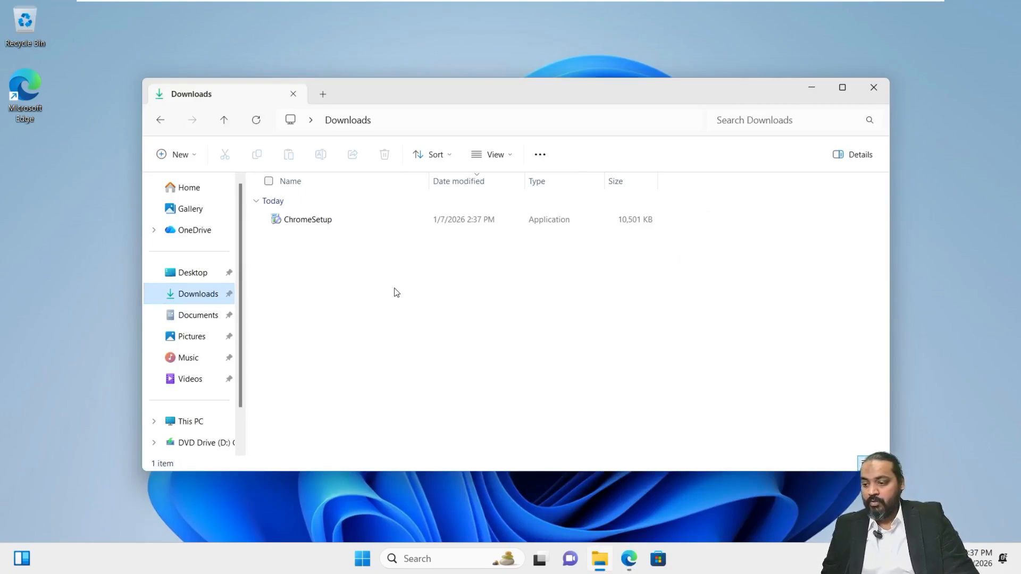
pyautogui.rightClick(295, 225)
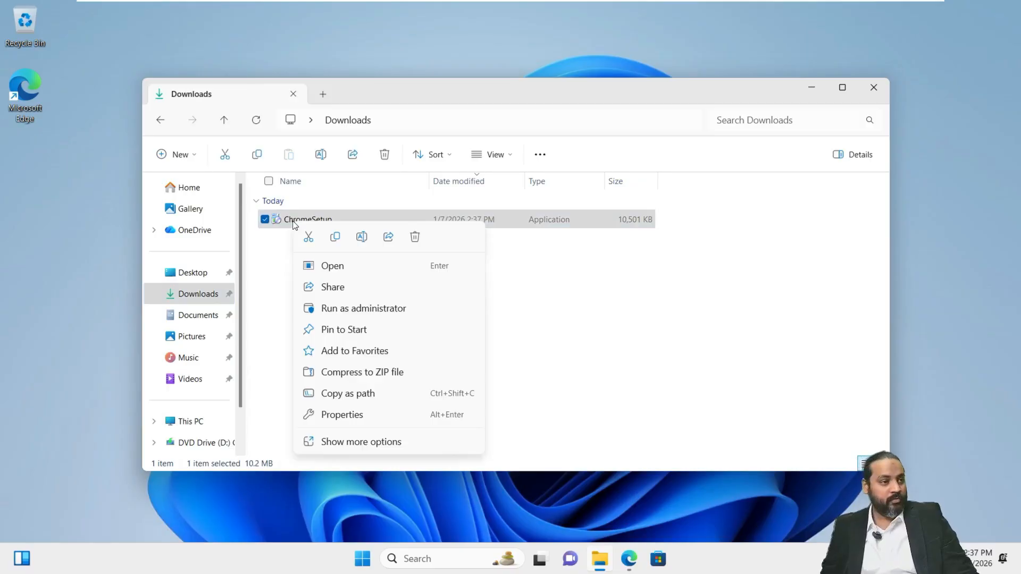
pyautogui.click(335, 237)
pyautogui.click(804, 89)
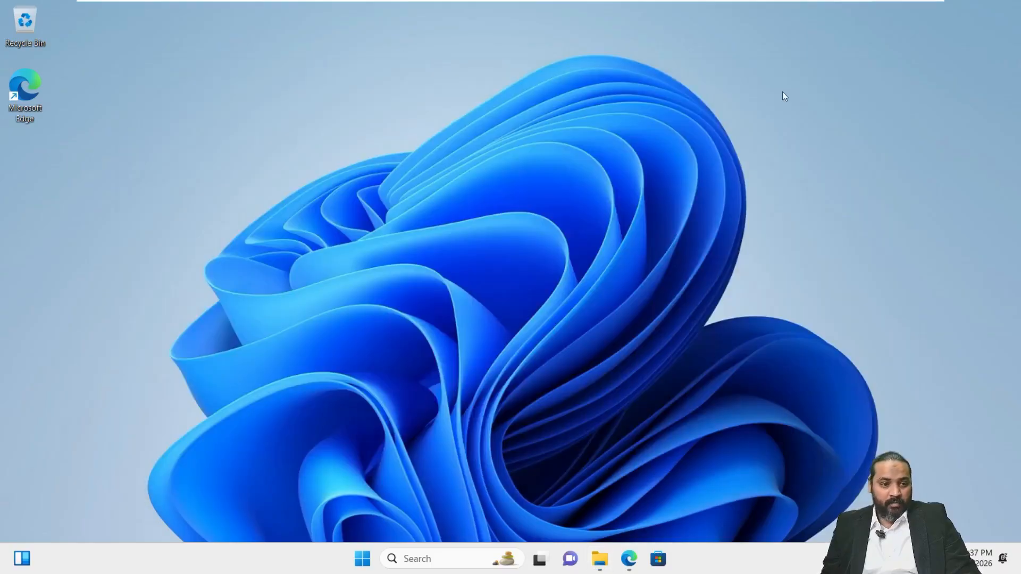
# Step: Paste the copied ChromeSetup file onto the desktop and run it to install Google Chrome
pyautogui.hotkey('ctrl', 'v')
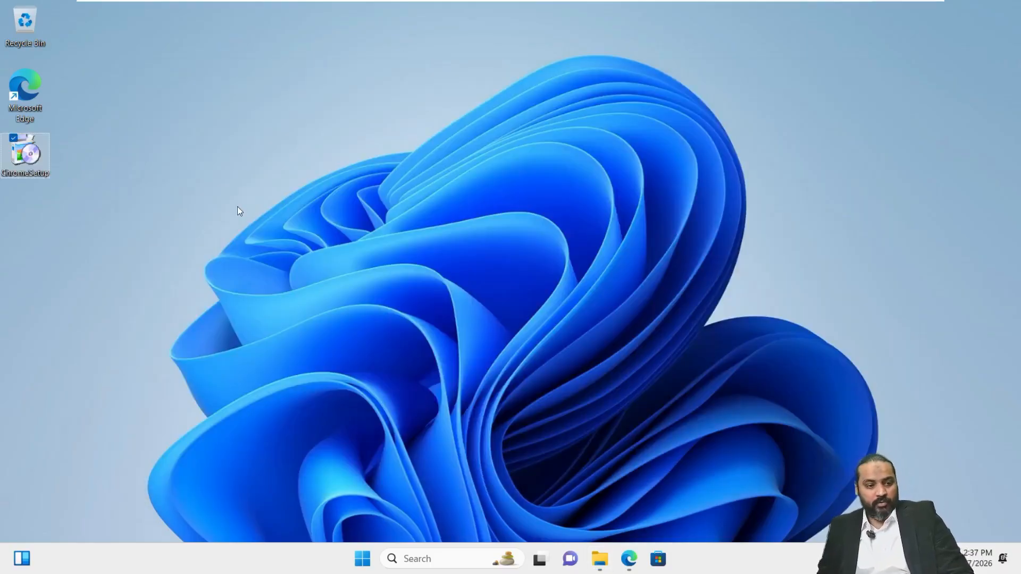
pyautogui.doubleClick(24, 164)
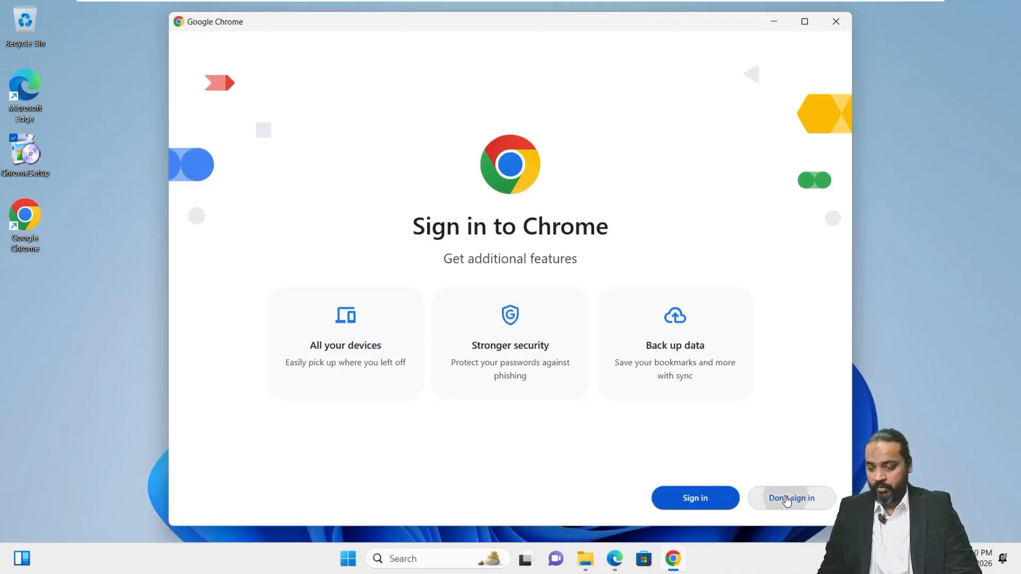
# Step: Go through Chrome's first-run setup without signing in, choosing it as default browser, and close the Default apps and ad privacy settings
pyautogui.click(786, 499)
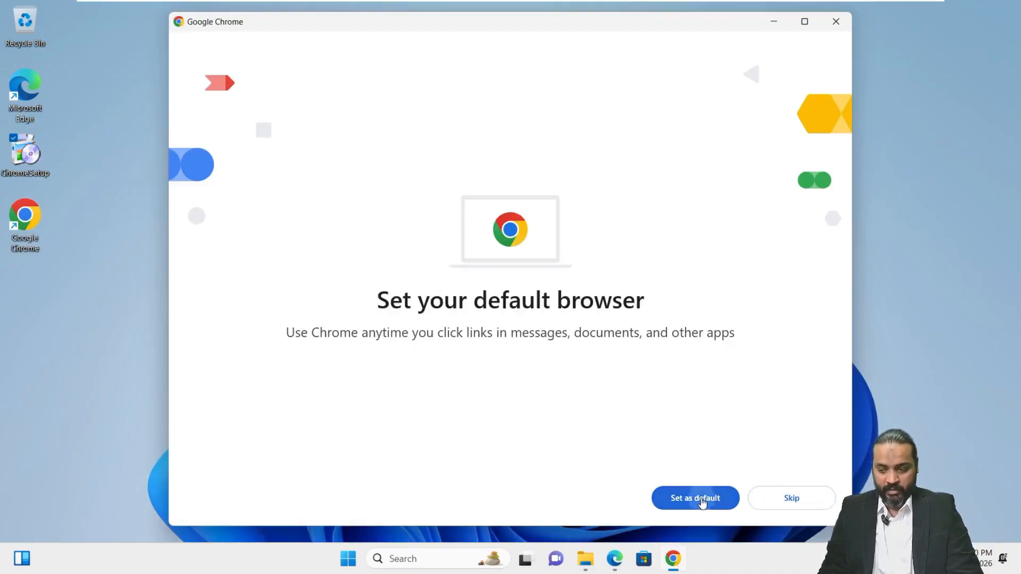
pyautogui.click(700, 498)
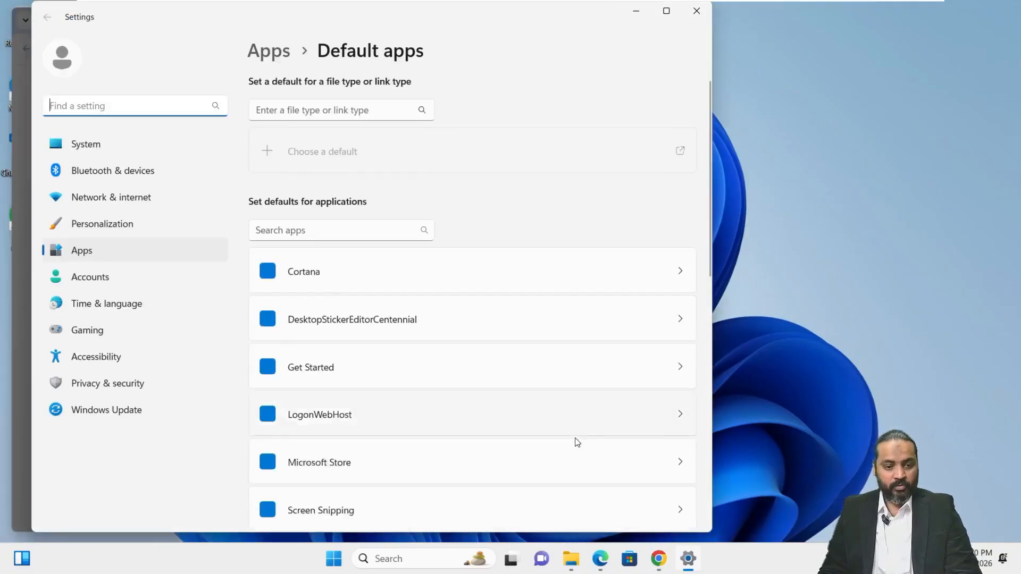
pyautogui.click(700, 14)
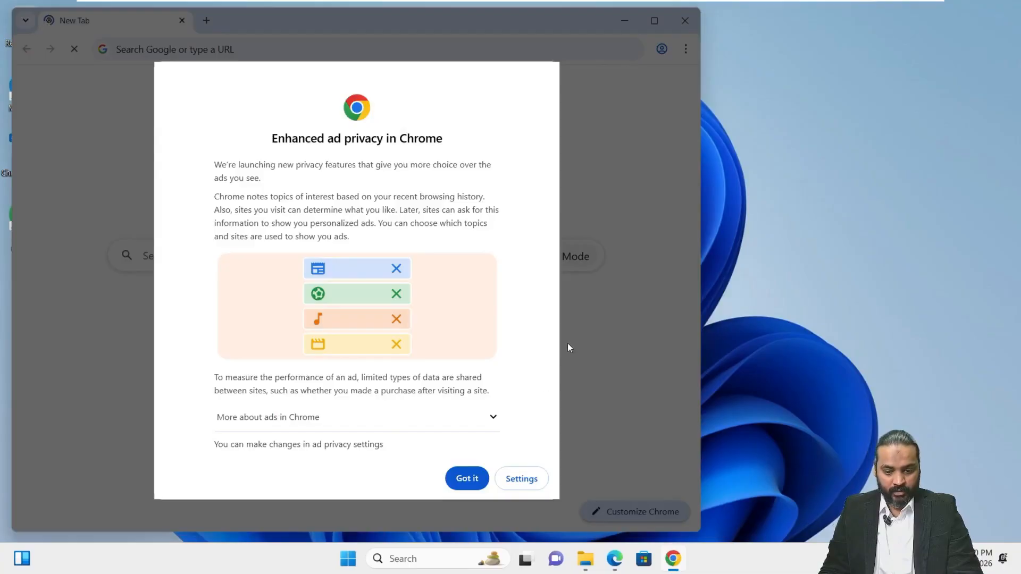
pyautogui.click(520, 482)
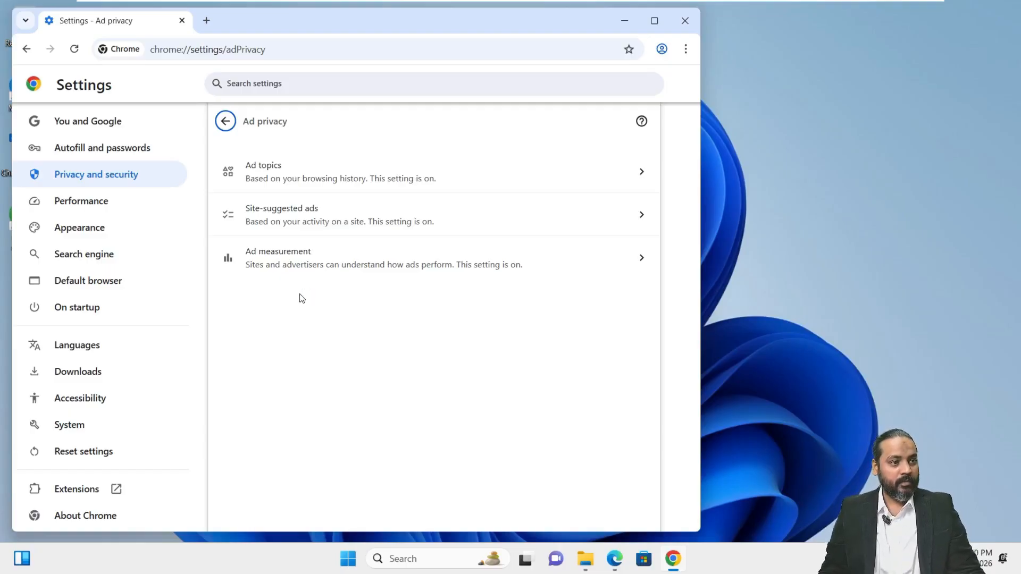
pyautogui.click(685, 21)
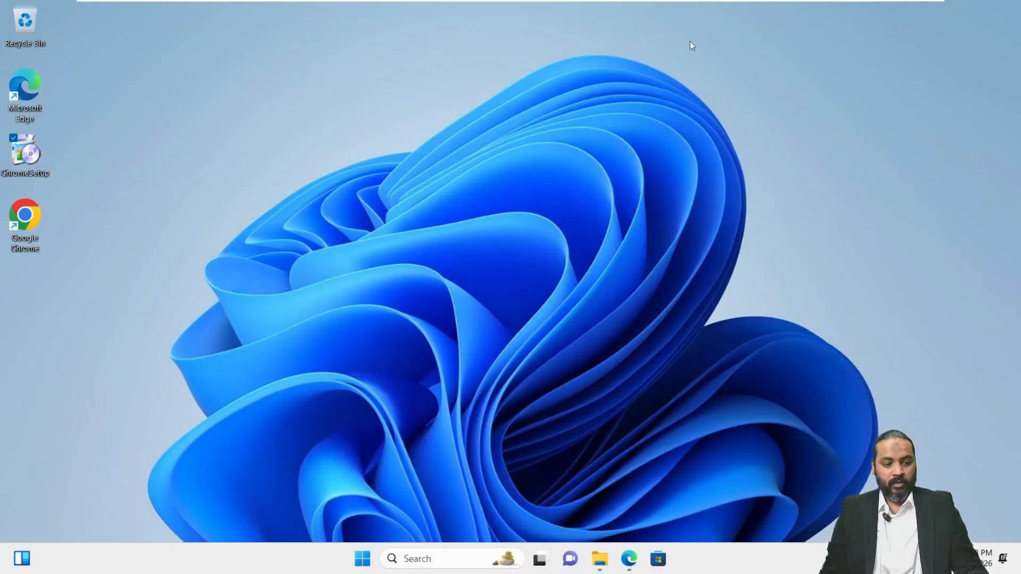
# Step: Reopen Google Chrome from the desktop, request it as the default browser and maximize its window
pyautogui.doubleClick(23, 217)
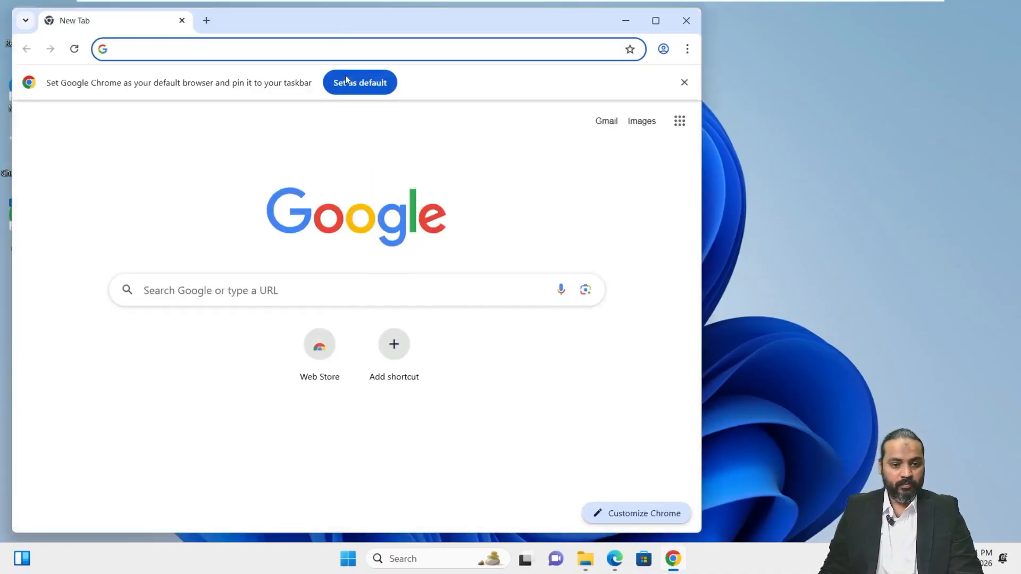
pyautogui.click(349, 84)
pyautogui.doubleClick(371, 29)
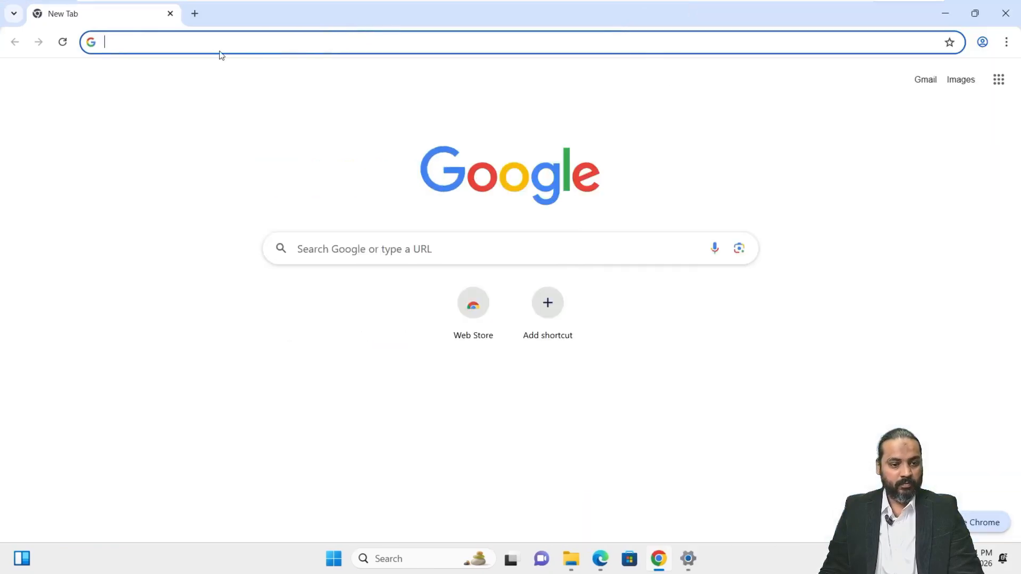
# Step: Go to google.com in Chrome and dismiss the request to pin Chrome to the taskbar
pyautogui.click(201, 42)
pyautogui.write('googl')
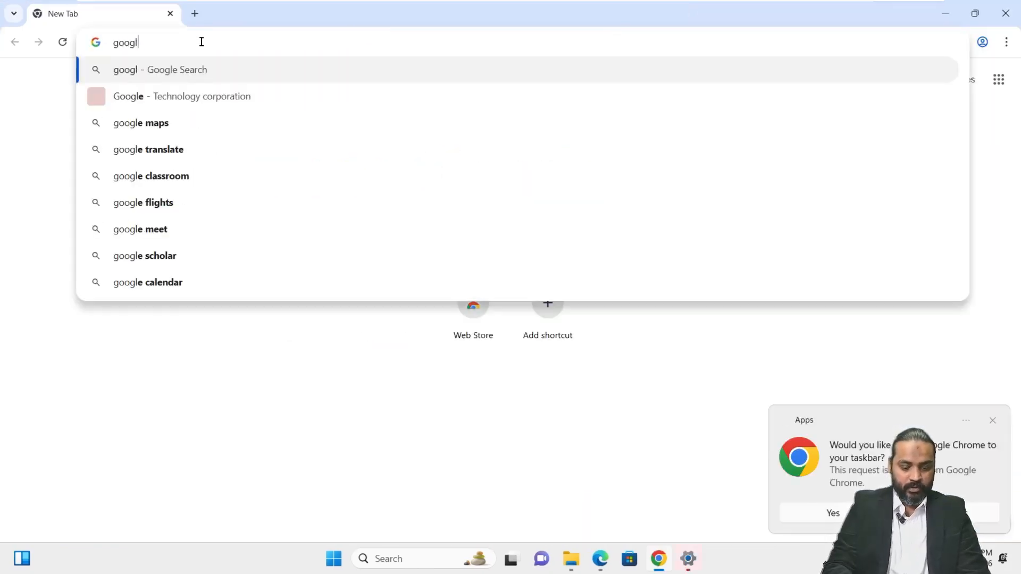
pyautogui.write('e.com')
pyautogui.press('Return')
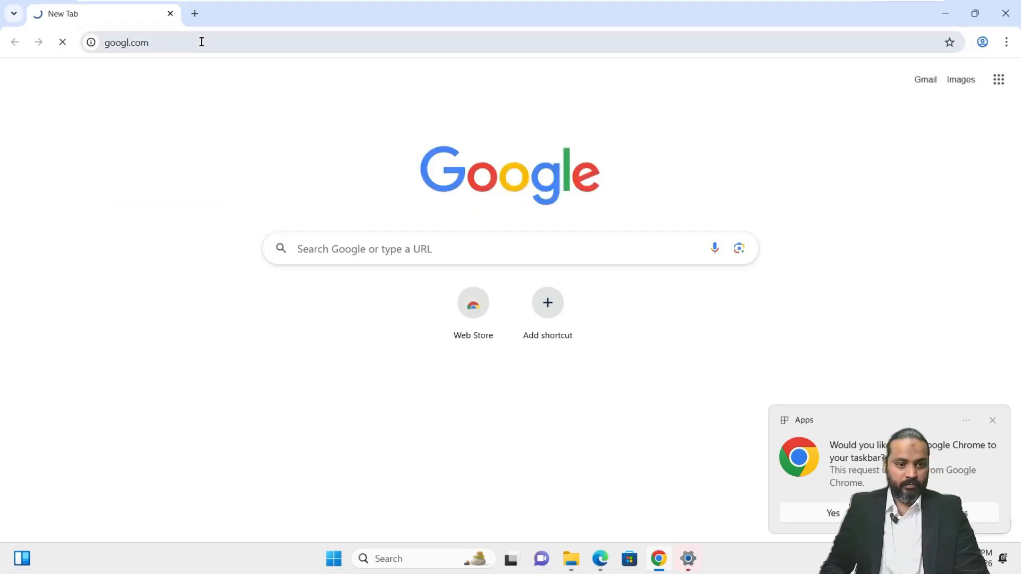
pyautogui.click(985, 420)
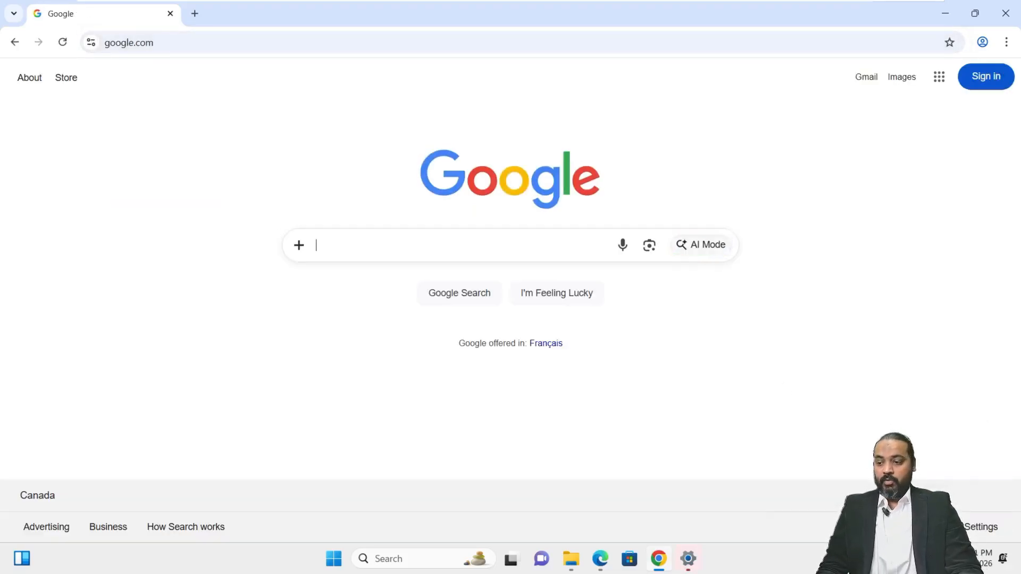